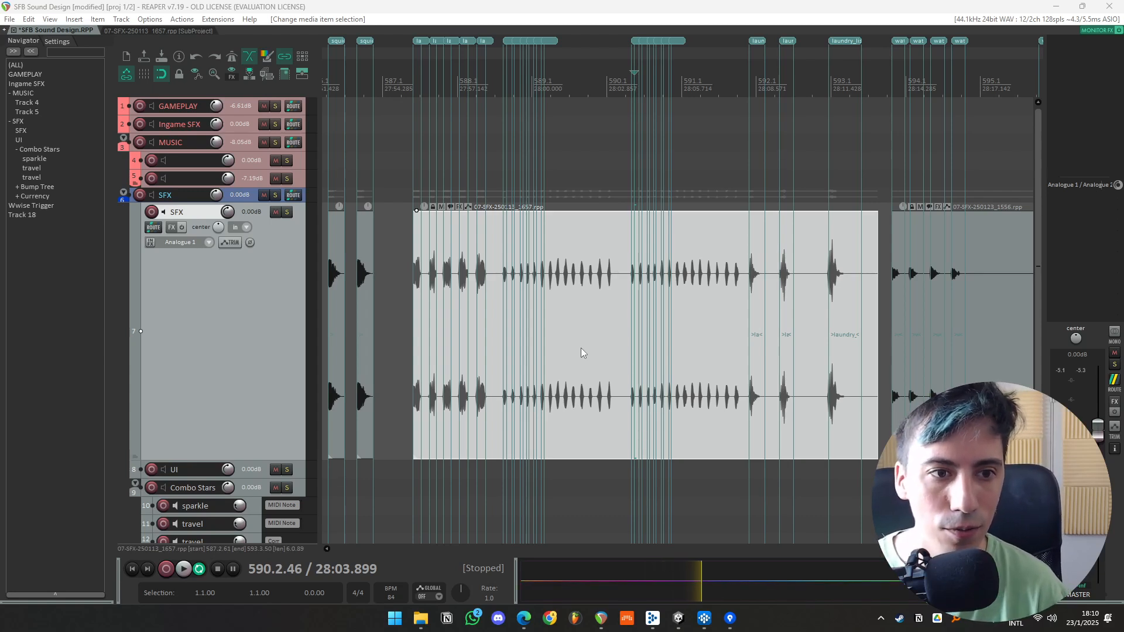
- Open the 07-SFX-250113_1657.rpp subproject from its item on the SFX track
{"action": "scroll", "coordinate": [581, 348], "scroll_direction": "down", "scroll_amount": 6}
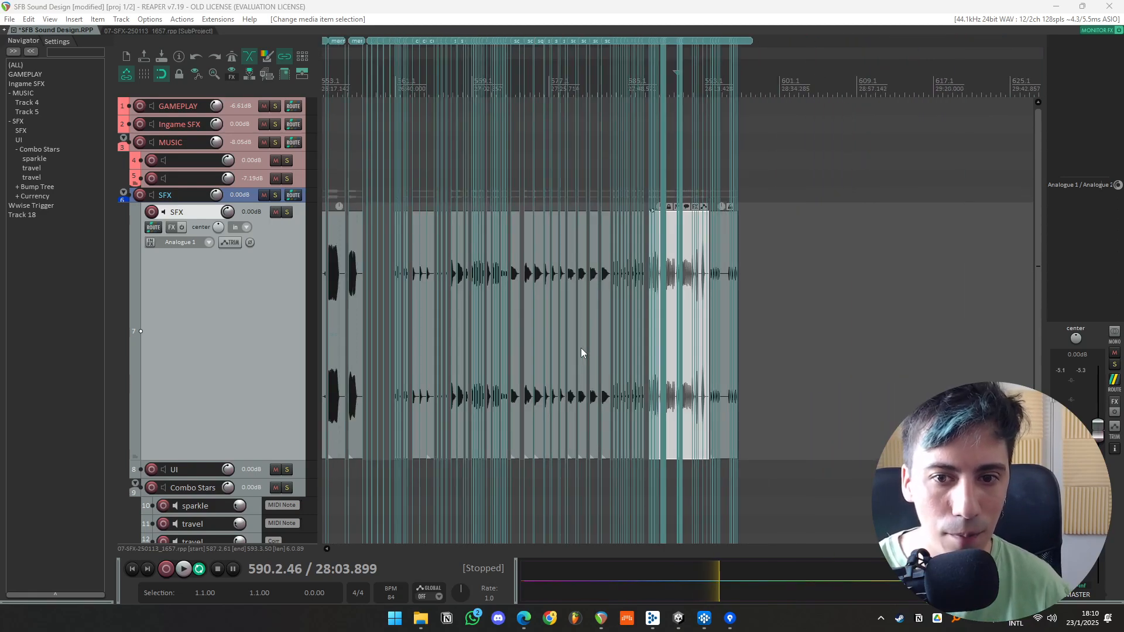
{"action": "scroll", "coordinate": [698, 339], "scroll_direction": "up", "scroll_amount": 5}
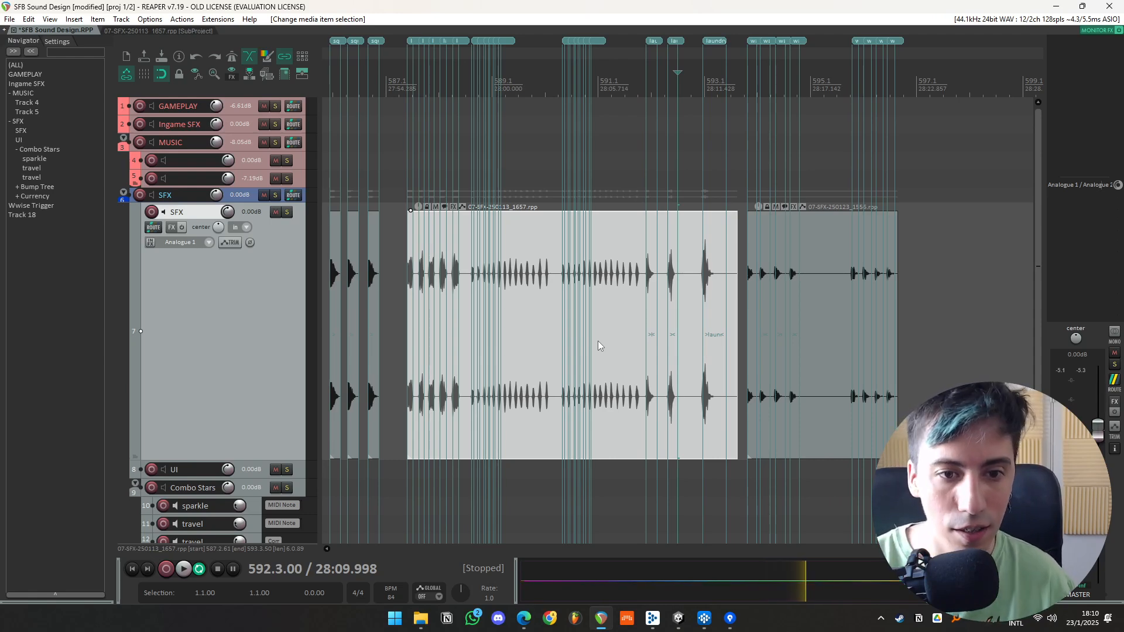
{"action": "left_click", "coordinate": [575, 336]}
{"action": "scroll", "coordinate": [575, 336], "scroll_direction": "up", "scroll_amount": 2}
{"action": "scroll", "coordinate": [575, 336], "scroll_direction": "down", "scroll_amount": 1}
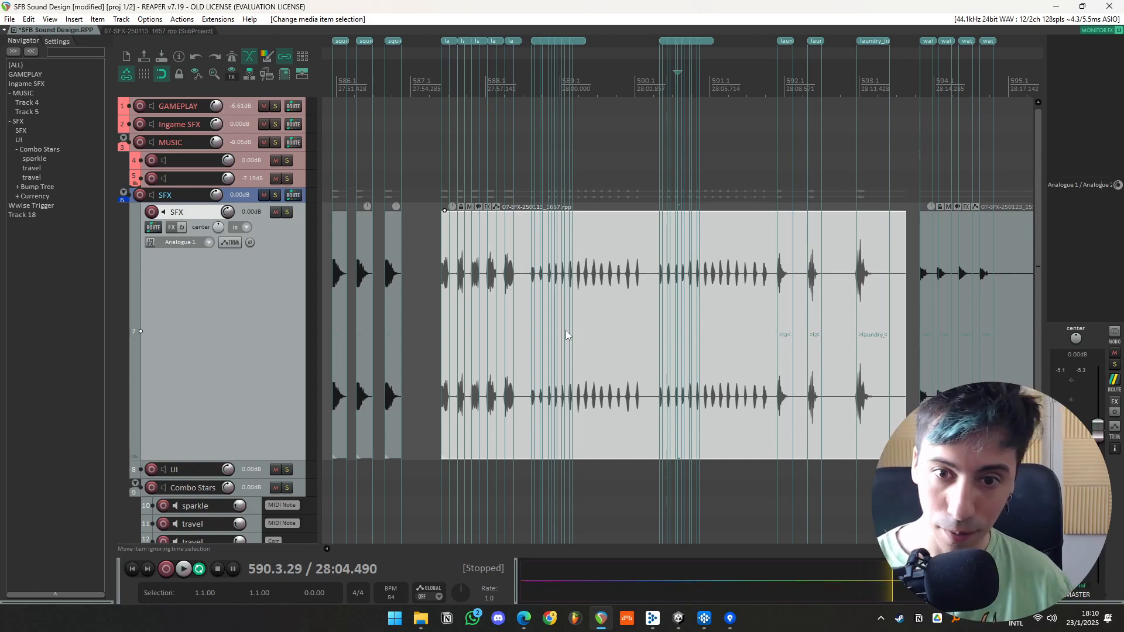
{"action": "scroll", "coordinate": [595, 329], "scroll_direction": "down", "scroll_amount": 2}
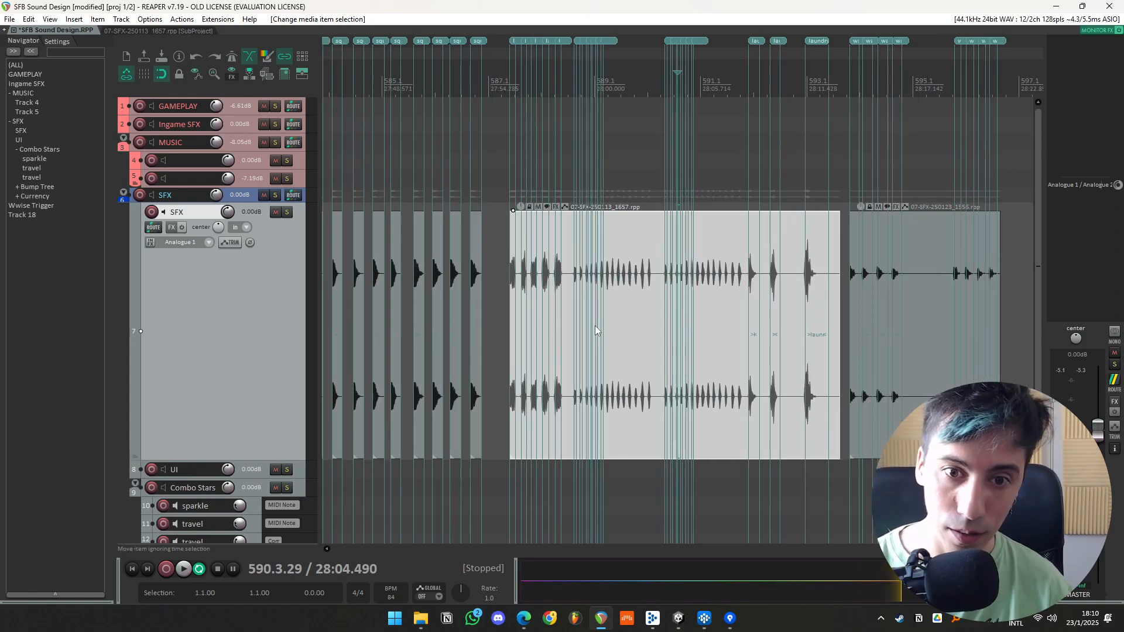
{"action": "double_click", "coordinate": [632, 300]}
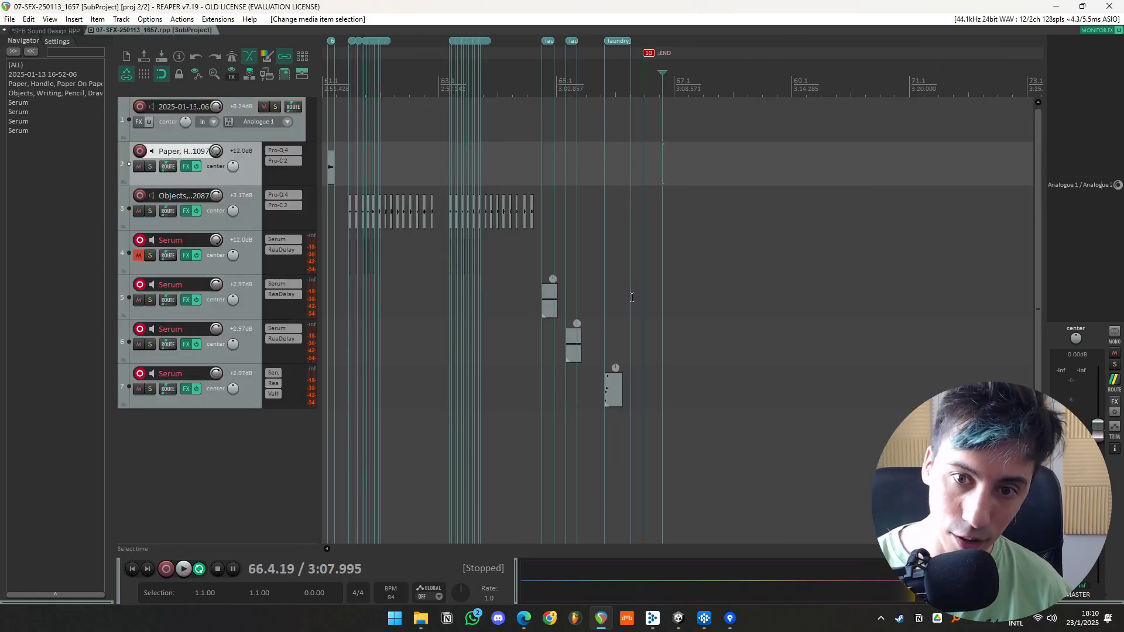
- Examine the subproject's paper, writing and Serum tracks, including the items and regions between the START and END markers
{"action": "left_click", "coordinate": [367, 131]}
{"action": "scroll", "coordinate": [367, 131], "scroll_direction": "up", "scroll_amount": 2}
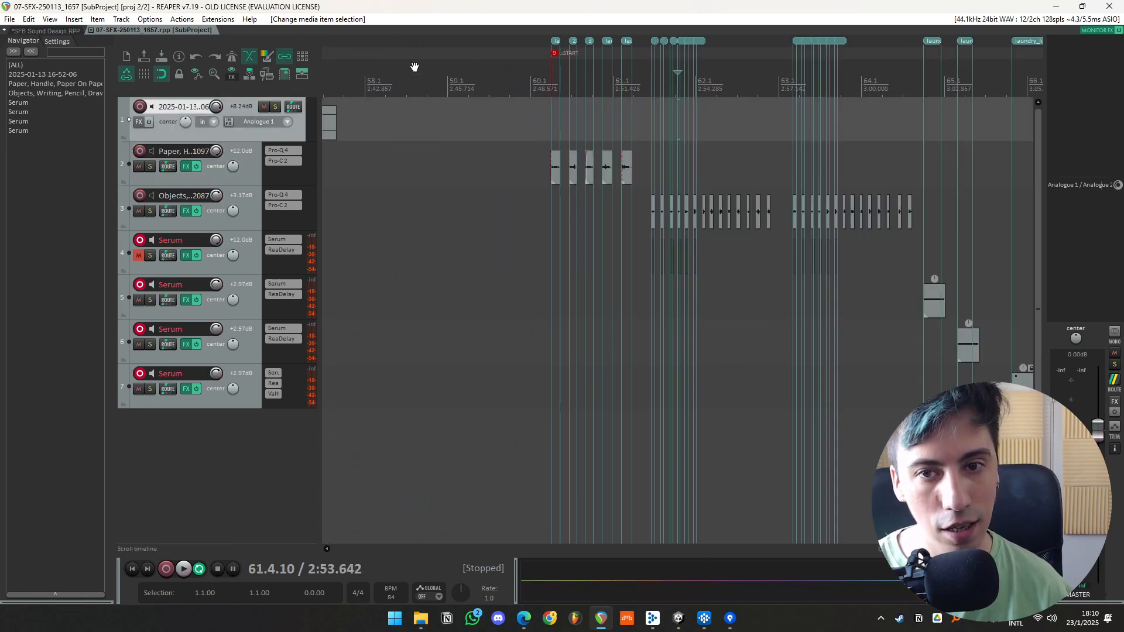
{"action": "scroll", "coordinate": [492, 274], "scroll_direction": "down", "scroll_amount": 3}
{"action": "left_click", "coordinate": [740, 321]}
{"action": "scroll", "coordinate": [739, 321], "scroll_direction": "up", "scroll_amount": 2}
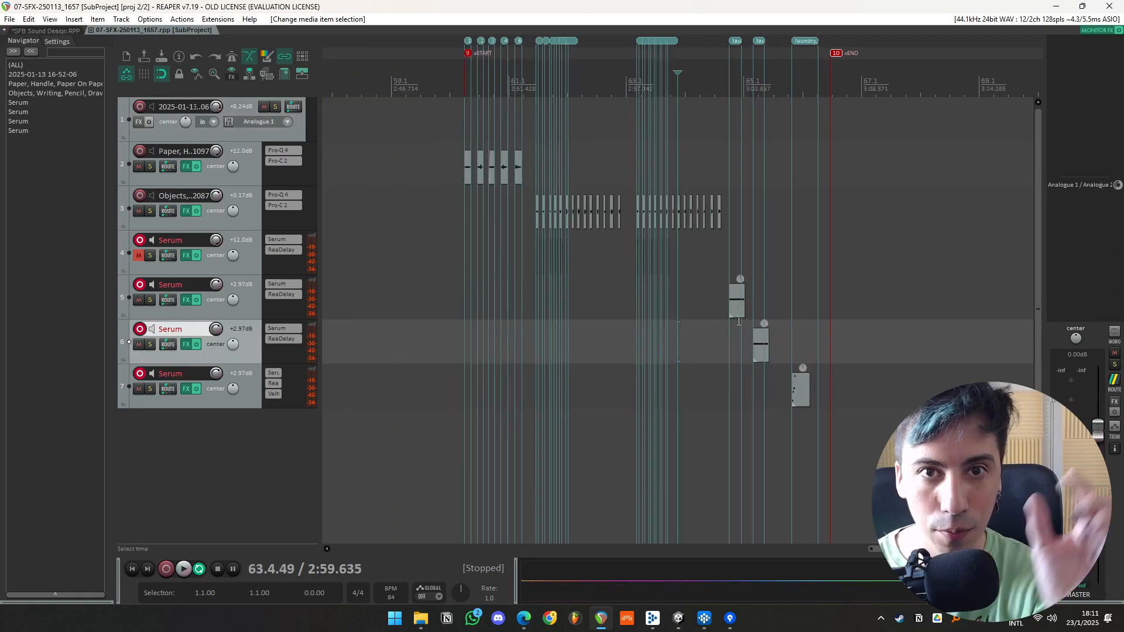
{"action": "scroll", "coordinate": [505, 246], "scroll_direction": "down", "scroll_amount": 3}
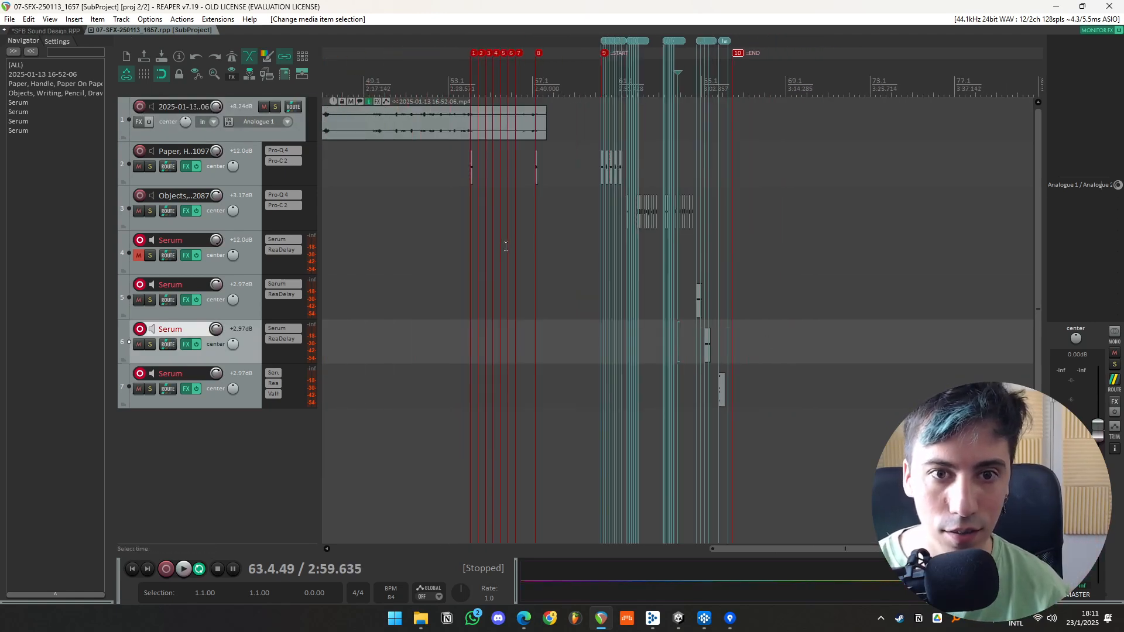
{"action": "left_click", "coordinate": [653, 294]}
{"action": "scroll", "coordinate": [654, 295], "scroll_direction": "up", "scroll_amount": 2}
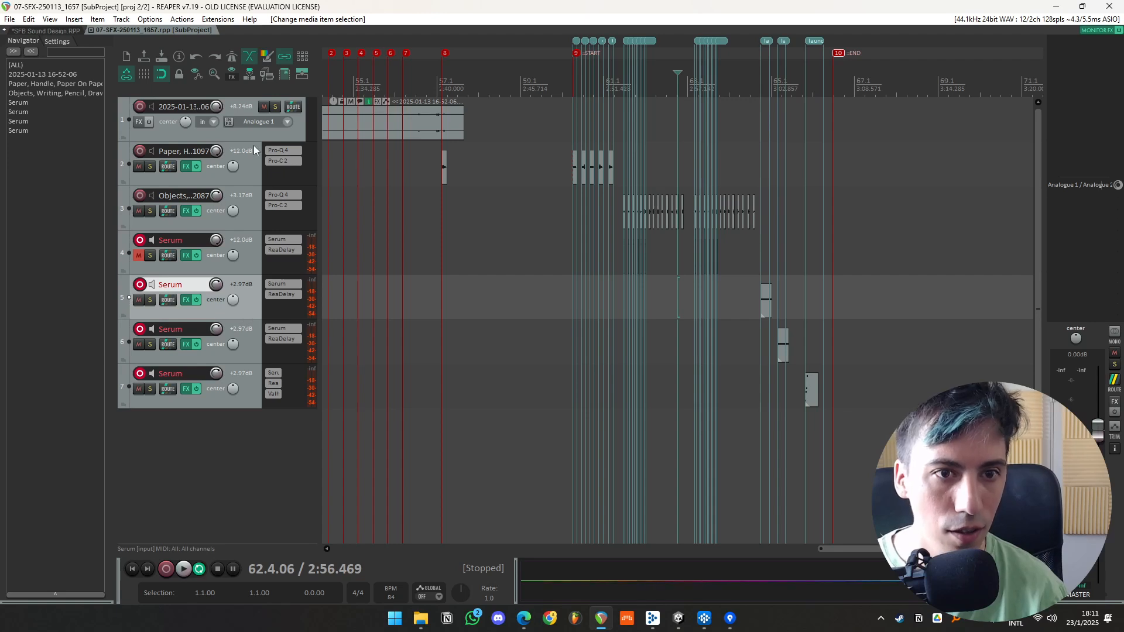
{"action": "left_click", "coordinate": [604, 168]}
{"action": "scroll", "coordinate": [604, 168], "scroll_direction": "up", "scroll_amount": 3}
{"action": "scroll", "coordinate": [673, 184], "scroll_direction": "down", "scroll_amount": 4}
{"action": "left_click", "coordinate": [824, 269]}
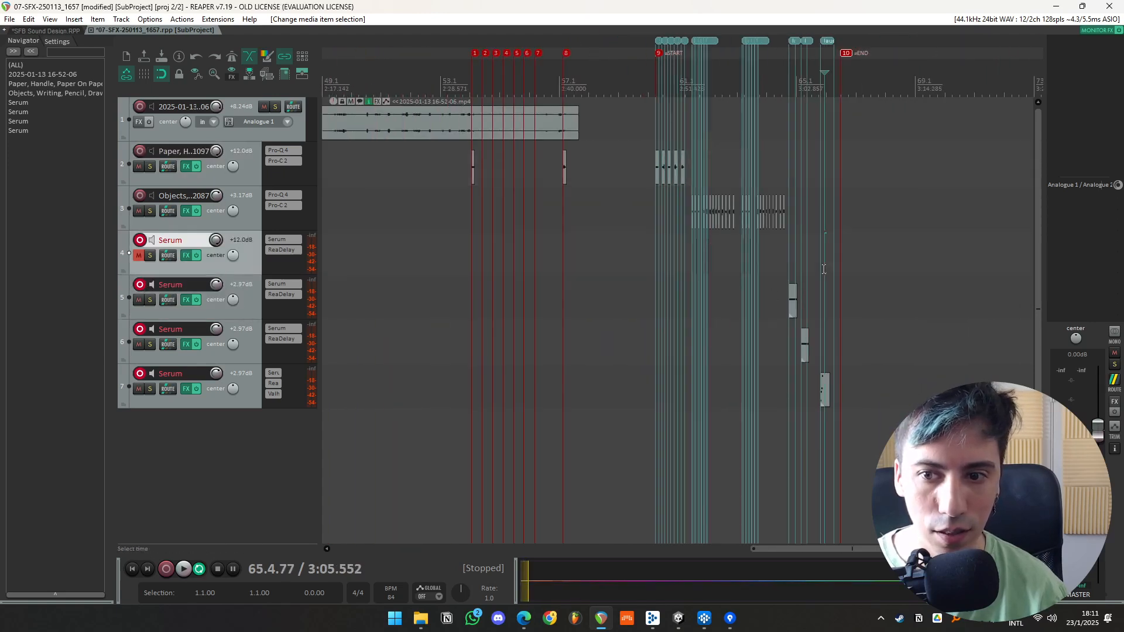
{"action": "scroll", "coordinate": [823, 269], "scroll_direction": "up", "scroll_amount": 3}
- Select the Serum track 6 and view its Serum plugin window, closing it again
{"action": "left_click", "coordinate": [251, 340]}
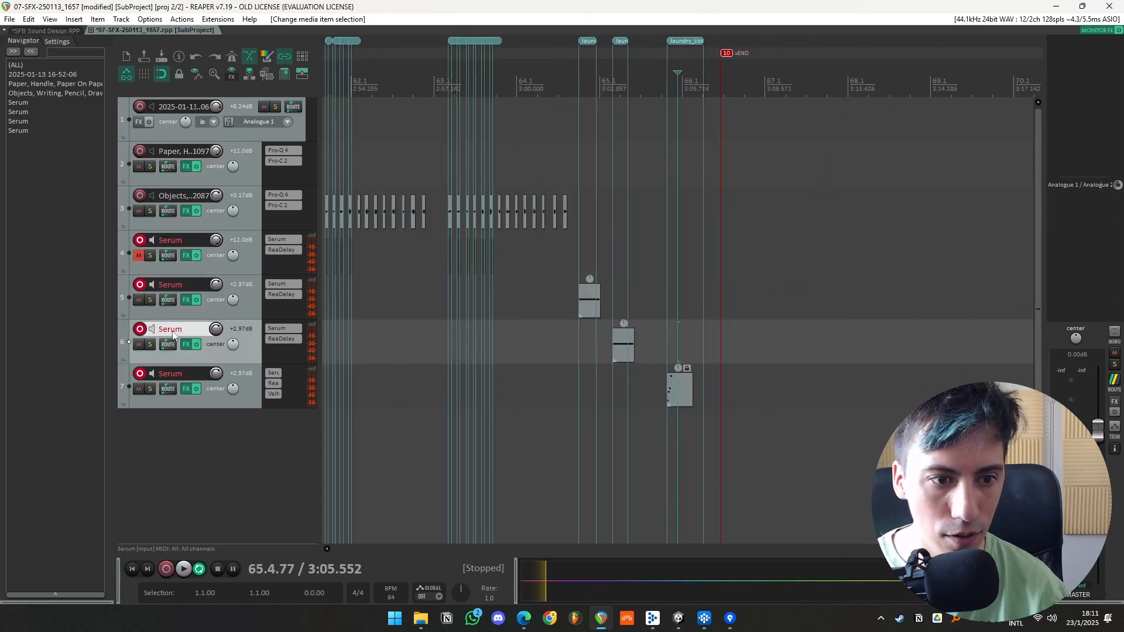
{"action": "left_click", "coordinate": [294, 329]}
{"action": "left_click", "coordinate": [293, 330]}
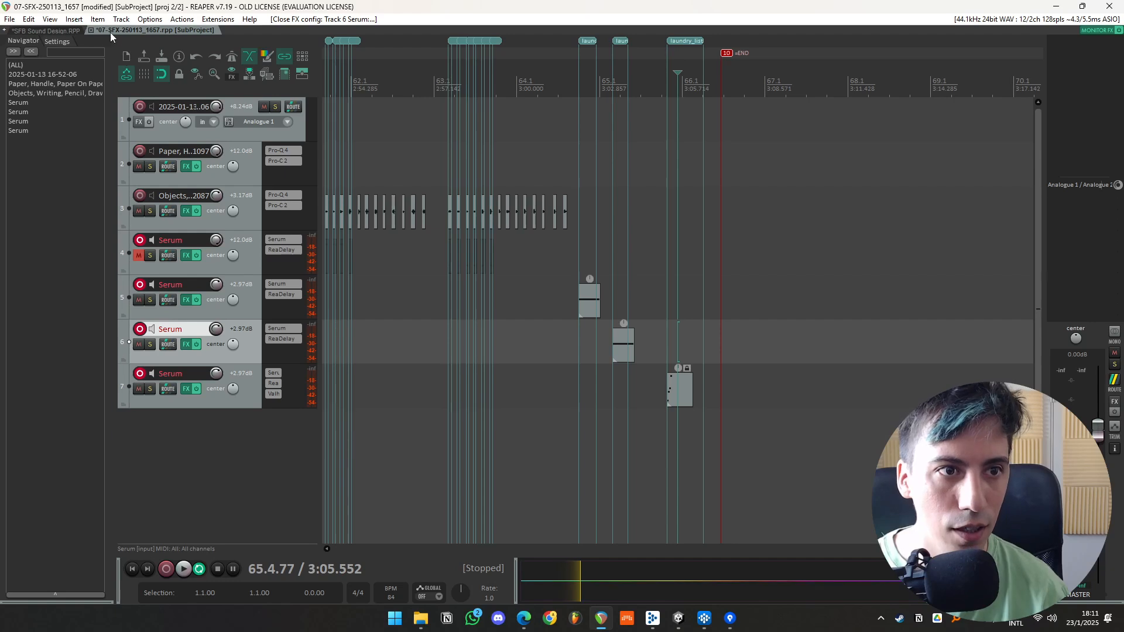
- Close the 07-SFX-250113_1657 subproject without saving and reselect its item on the SFX track
{"action": "left_click", "coordinate": [92, 29]}
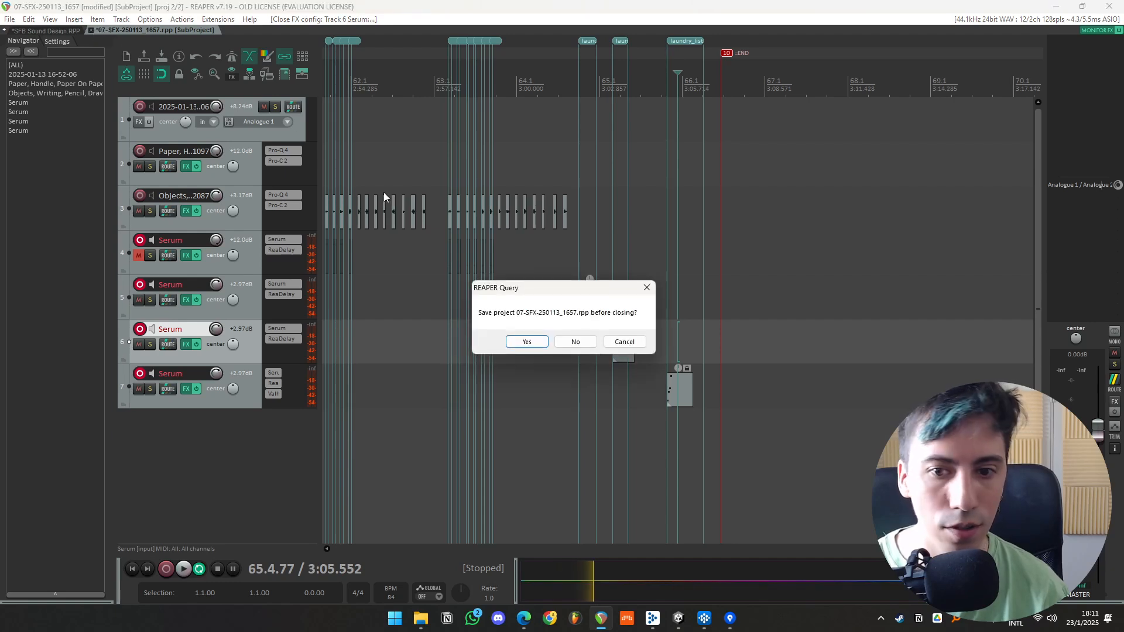
{"action": "left_click", "coordinate": [571, 340]}
{"action": "left_click", "coordinate": [716, 270]}
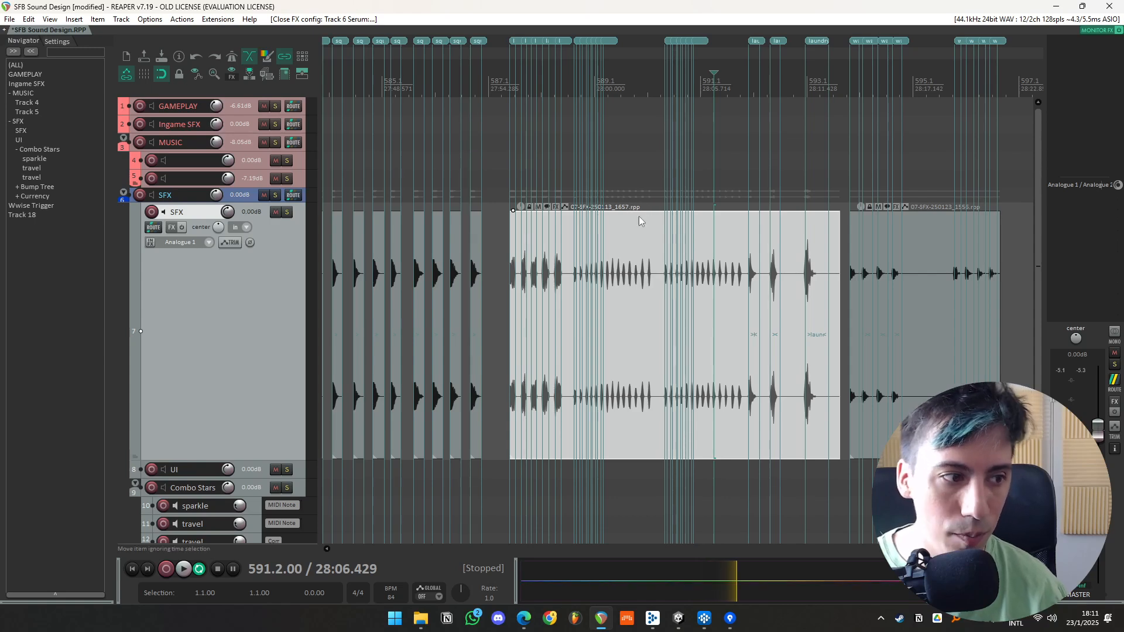
{"action": "left_click", "coordinate": [915, 256]}
{"action": "left_click", "coordinate": [738, 321]}
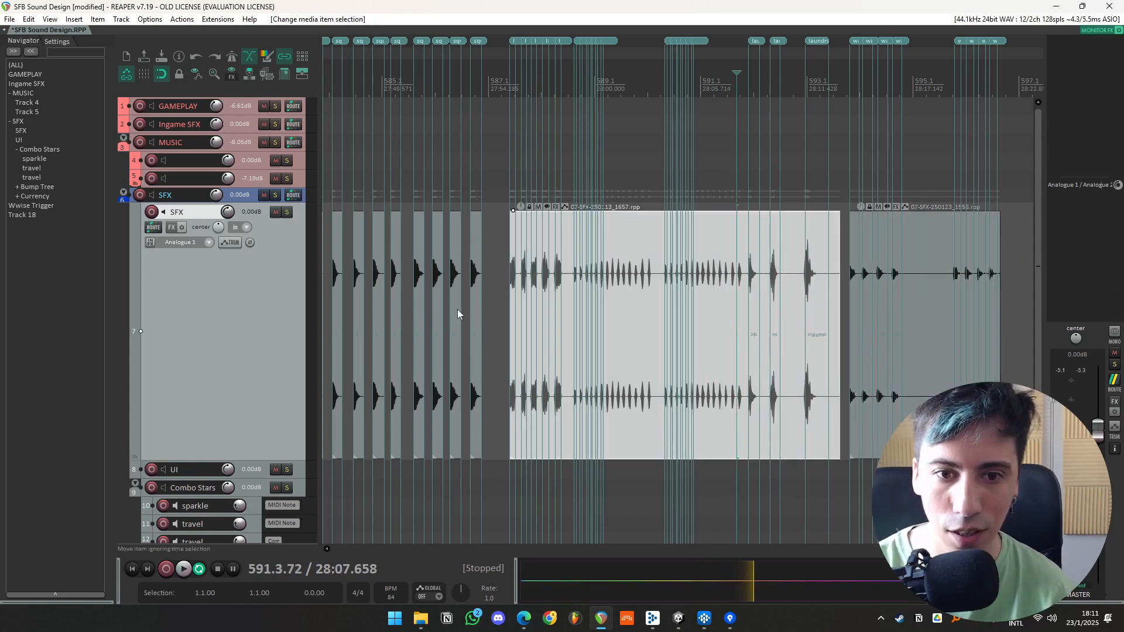
{"action": "left_click", "coordinate": [458, 310]}
{"action": "scroll", "coordinate": [518, 313], "scroll_direction": "down", "scroll_amount": 1}
{"action": "left_click", "coordinate": [769, 321]}
{"action": "scroll", "coordinate": [697, 321], "scroll_direction": "down", "scroll_amount": 3}
{"action": "left_click", "coordinate": [801, 322]}
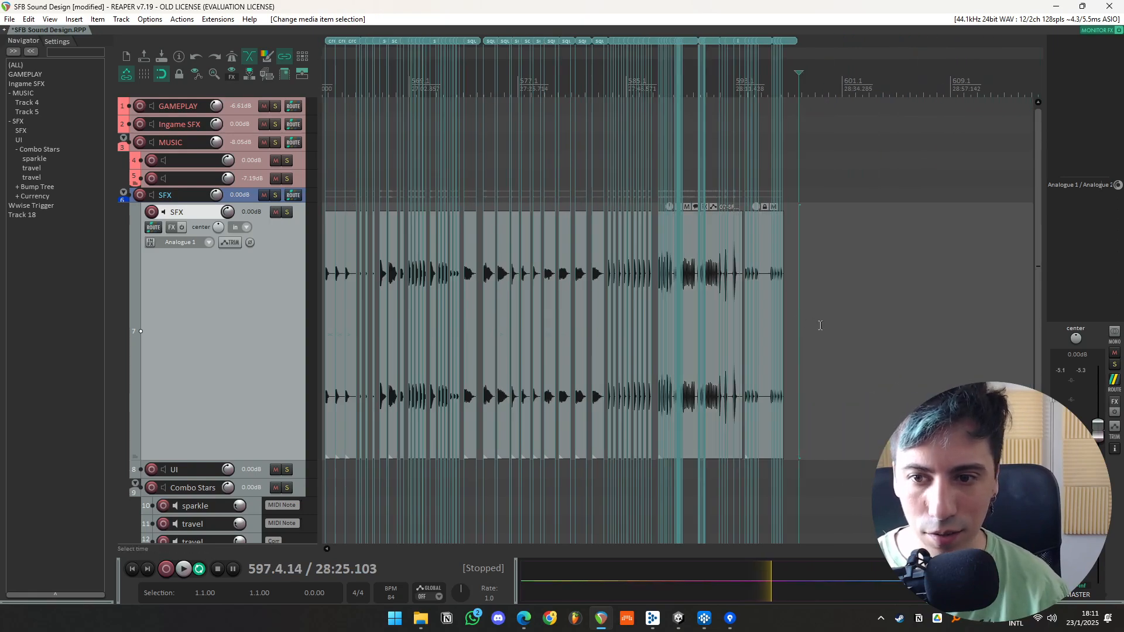
{"action": "scroll", "coordinate": [802, 322], "scroll_direction": "up", "scroll_amount": 5}
{"action": "left_click_drag", "start_coordinate": [730, 321], "coordinate": [619, 321]}
{"action": "right_click", "coordinate": [664, 314]}
{"action": "left_click", "coordinate": [635, 243]}
{"action": "left_click_drag", "start_coordinate": [784, 325], "coordinate": [621, 338]}
{"action": "left_click_drag", "start_coordinate": [614, 338], "coordinate": [665, 338]}
{"action": "left_click", "coordinate": [82, 21]}
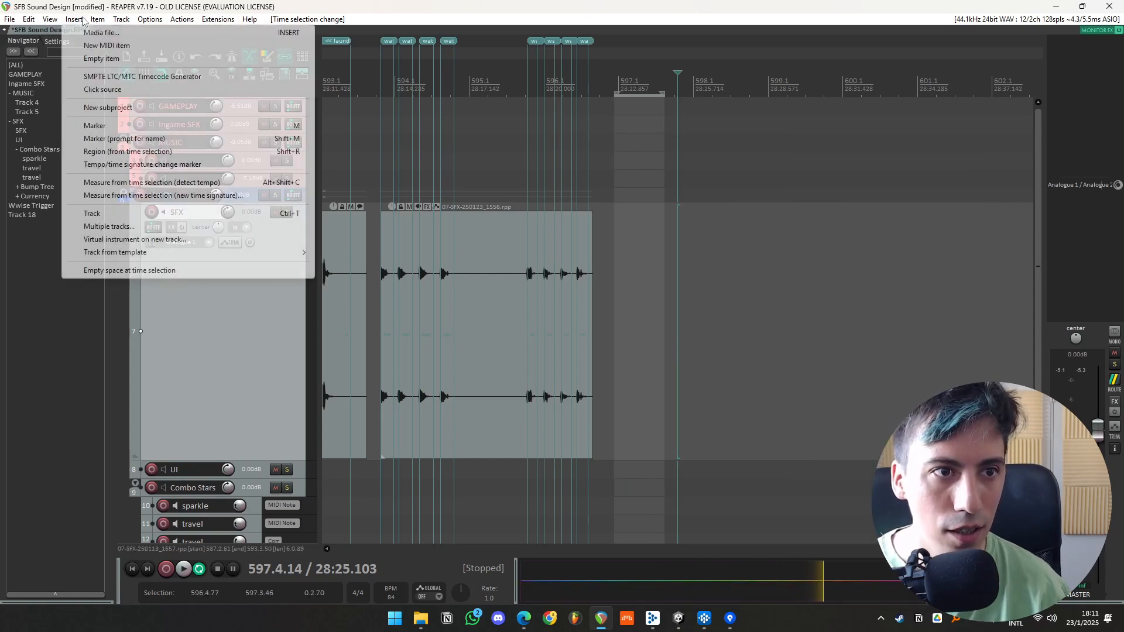
{"action": "left_click", "coordinate": [111, 107]}
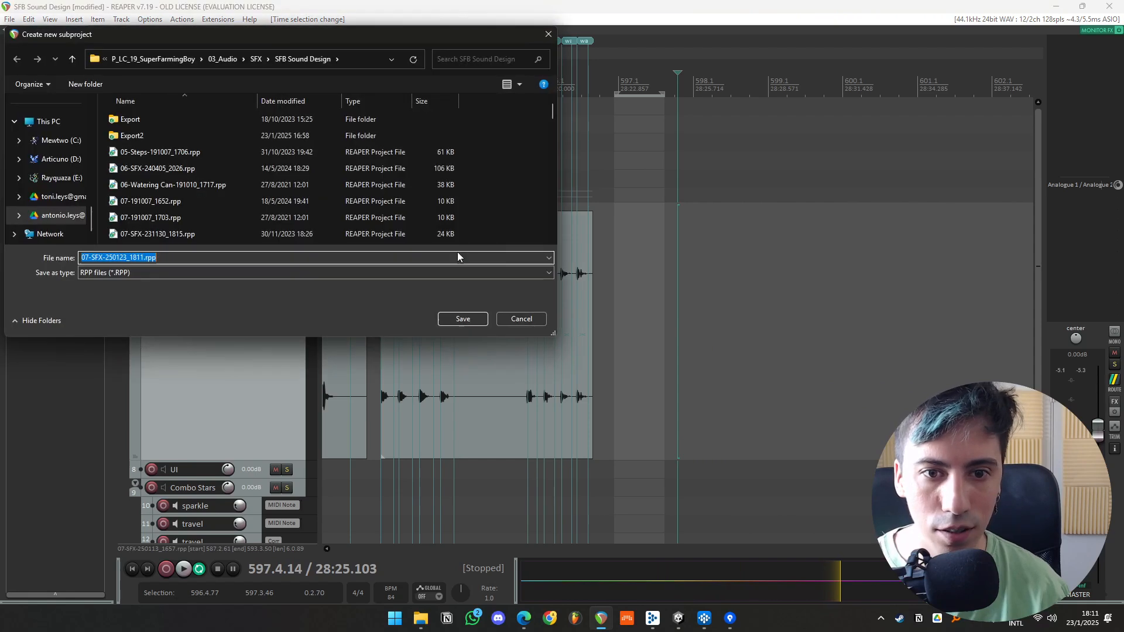
{"action": "left_click", "coordinate": [522, 320]}
{"action": "left_click", "coordinate": [500, 338]}
{"action": "scroll", "coordinate": [690, 321], "scroll_direction": "down", "scroll_amount": 1}
{"action": "left_click", "coordinate": [778, 322]}
{"action": "key", "text": "Escape"}
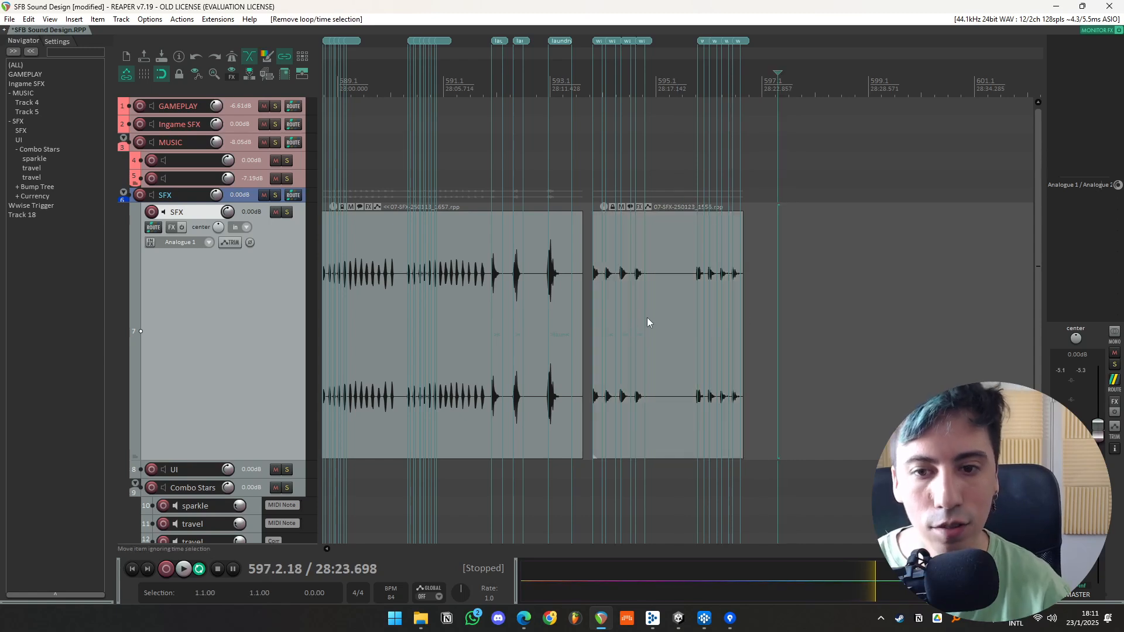
- Reopen the 07-SFX-250113_1657 subproject from its item and return to the SFB Sound Design project
{"action": "double_click", "coordinate": [431, 297]}
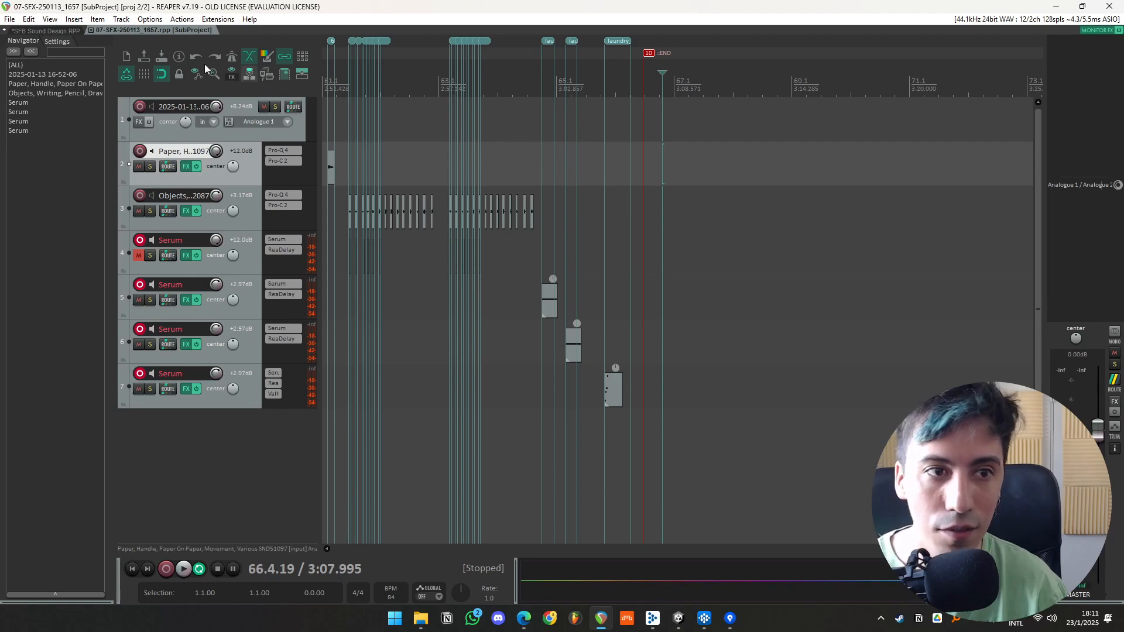
{"action": "left_click", "coordinate": [55, 32]}
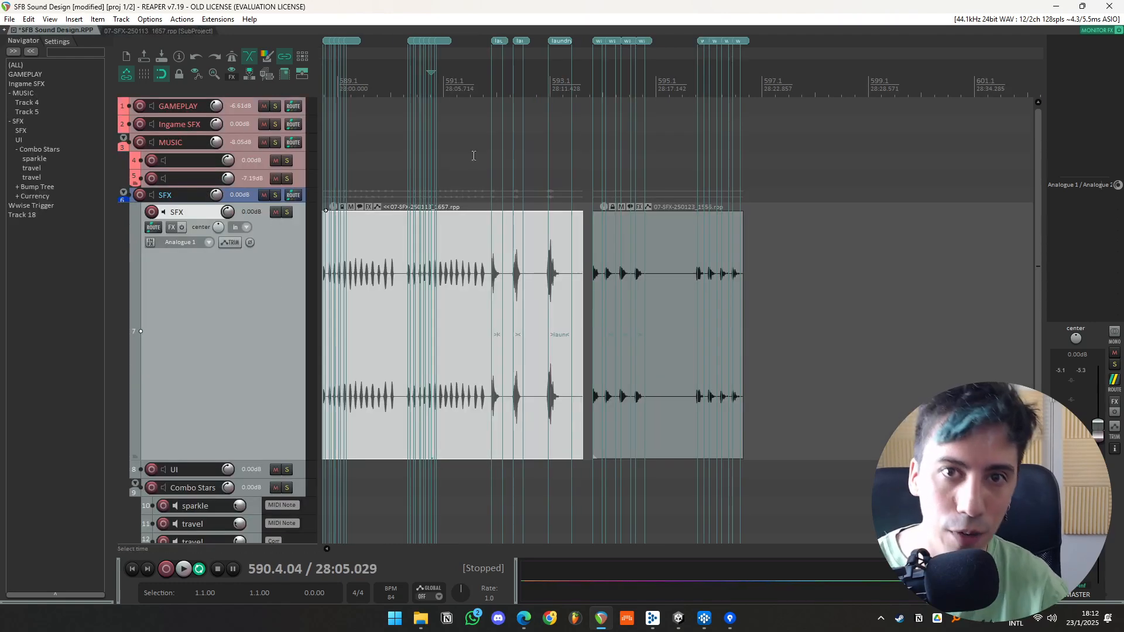
{"action": "scroll", "coordinate": [606, 287], "scroll_direction": "down", "scroll_amount": 2}
{"action": "left_click", "coordinate": [621, 277]}
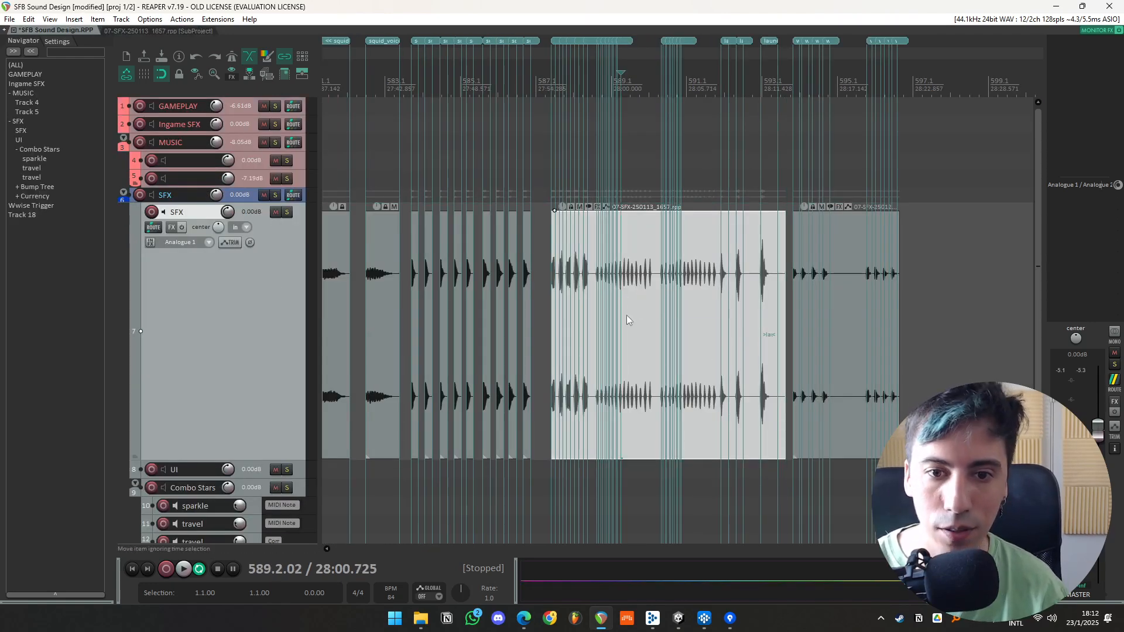
{"action": "scroll", "coordinate": [659, 309], "scroll_direction": "down", "scroll_amount": 2}
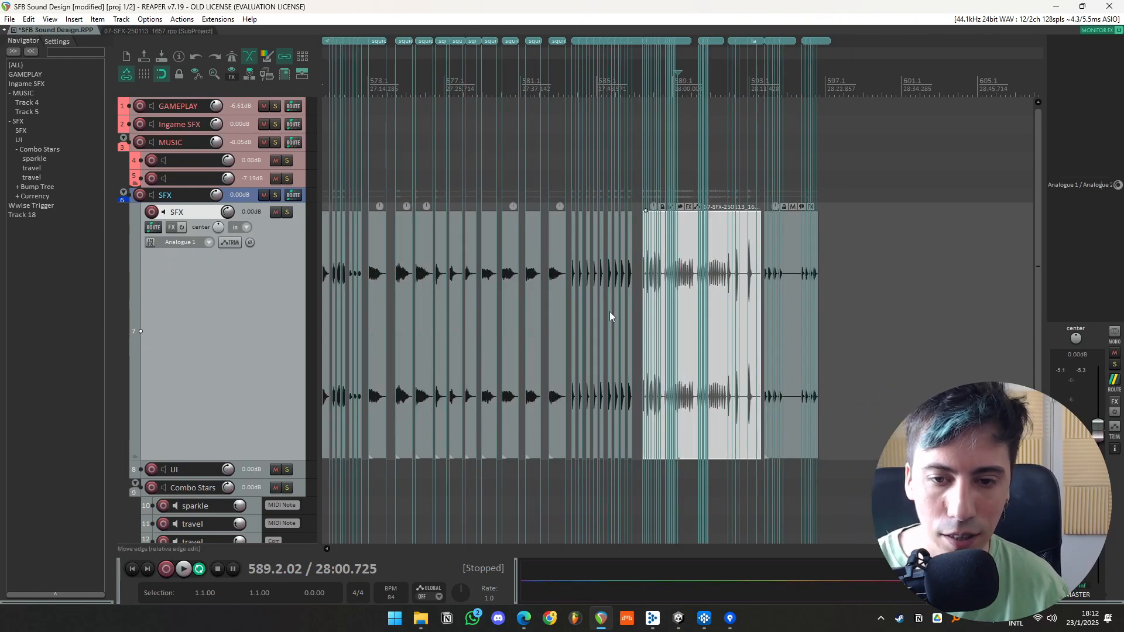
- Locate the group of nine short squid items on the SFX track and open the 07-SFX-241030_1515 subproject from the fifth one
{"action": "left_click", "coordinate": [591, 311]}
{"action": "scroll", "coordinate": [616, 314], "scroll_direction": "up", "scroll_amount": 4}
{"action": "left_click_drag", "start_coordinate": [557, 314], "coordinate": [905, 350]}
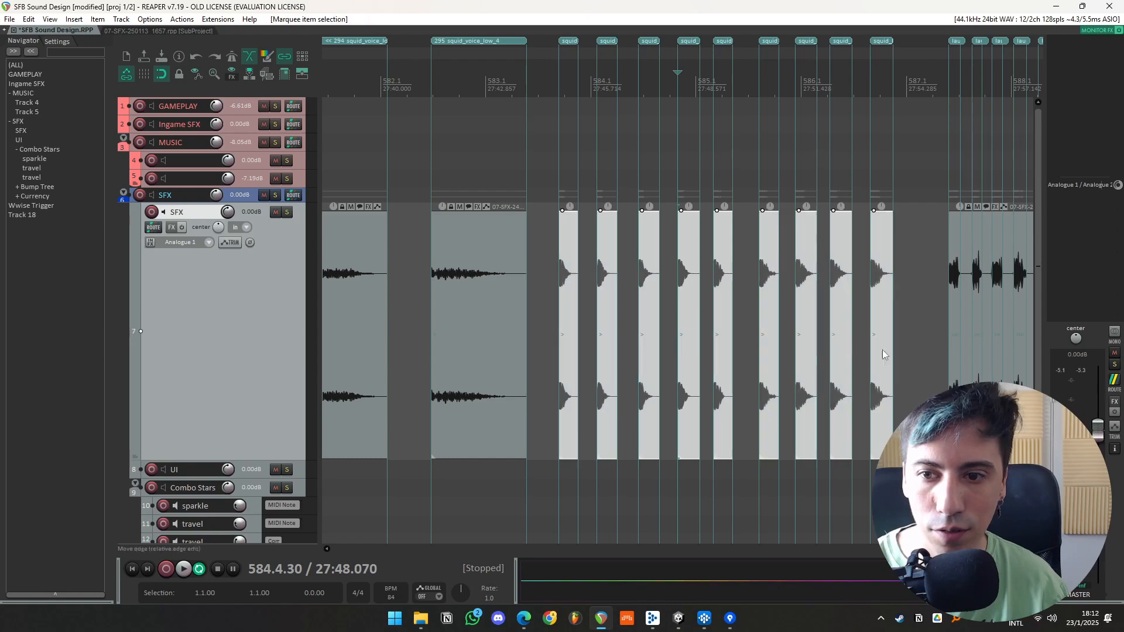
{"action": "left_click", "coordinate": [711, 334]}
{"action": "left_click", "coordinate": [726, 339]}
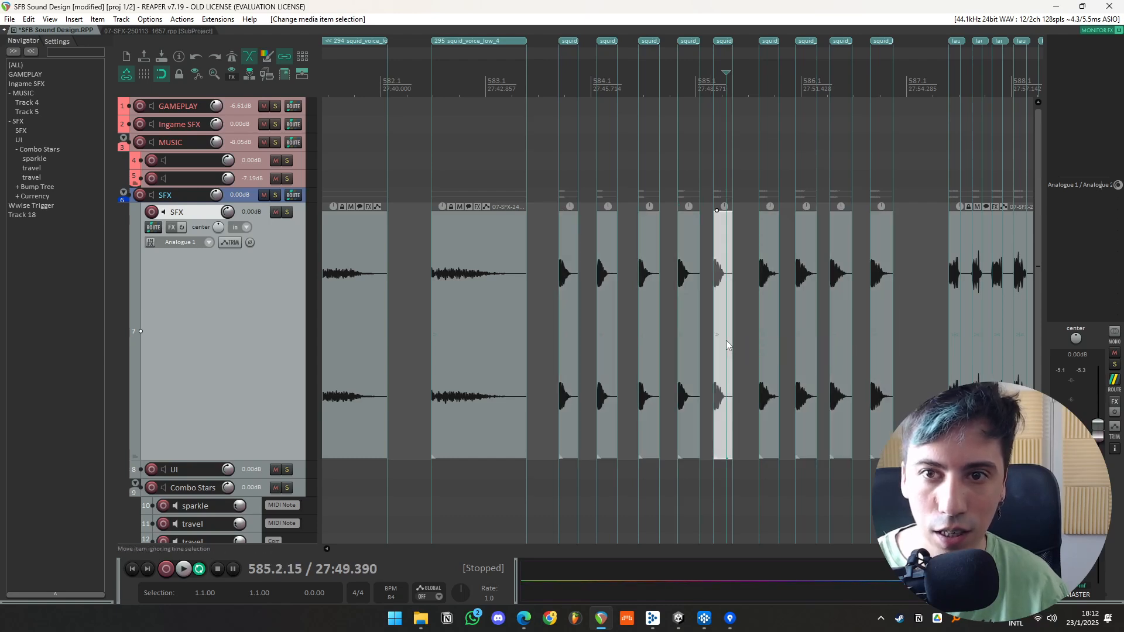
{"action": "scroll", "coordinate": [726, 339], "scroll_direction": "up", "scroll_amount": 3}
{"action": "scroll", "coordinate": [726, 340], "scroll_direction": "up", "scroll_amount": 1}
{"action": "double_click", "coordinate": [659, 340]}
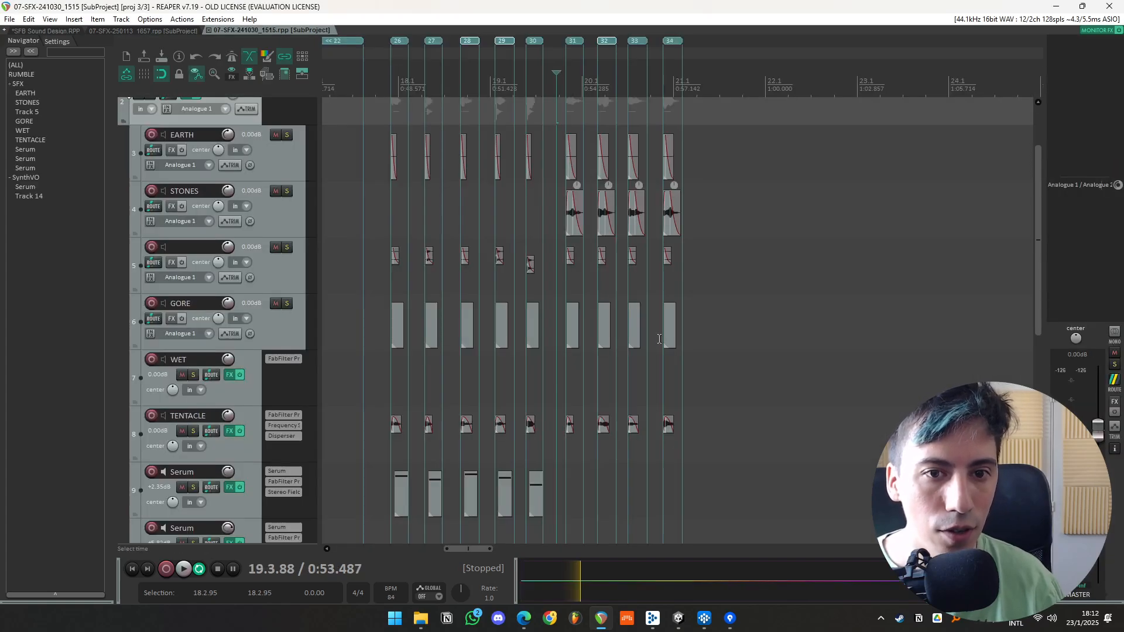
- Select the SFX folder track and play the subproject's first sound from the project start
{"action": "scroll", "coordinate": [498, 276], "scroll_direction": "down", "scroll_amount": 6}
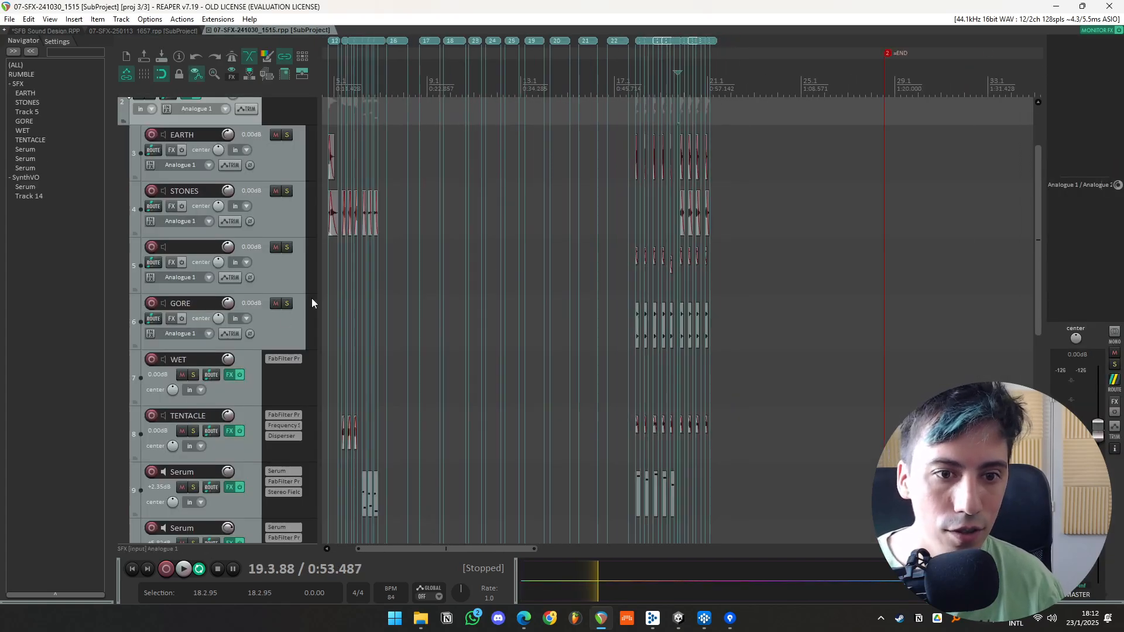
{"action": "scroll", "coordinate": [311, 297], "scroll_direction": "up", "scroll_amount": 2}
{"action": "scroll", "coordinate": [326, 129], "scroll_direction": "down", "scroll_amount": 3}
{"action": "left_click", "coordinate": [326, 129]}
{"action": "scroll", "coordinate": [325, 128], "scroll_direction": "up", "scroll_amount": 7}
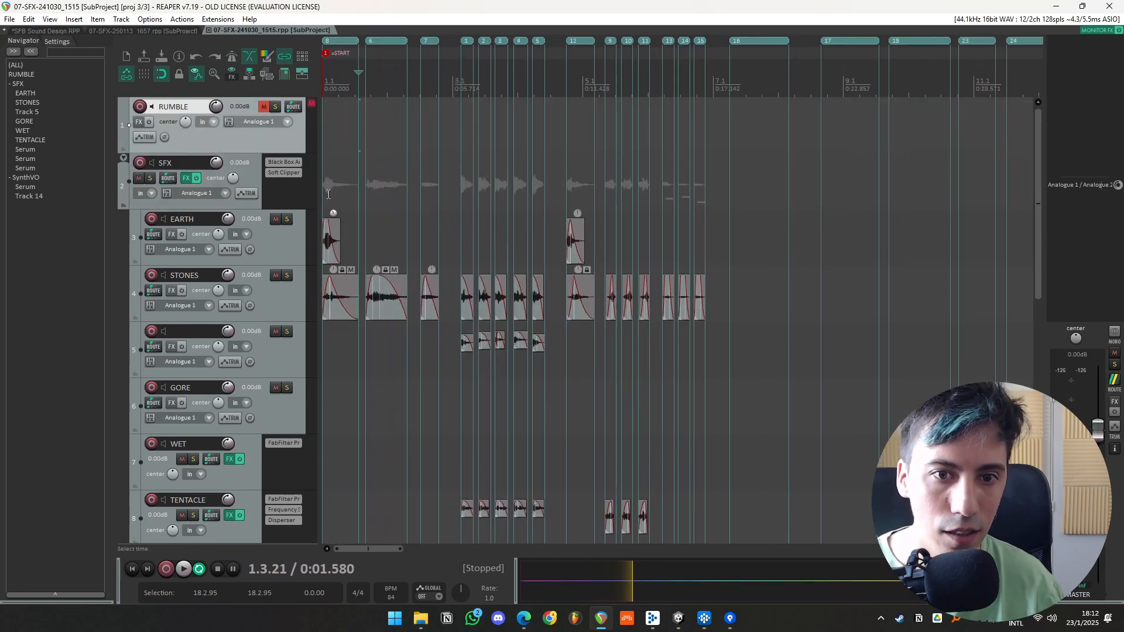
{"action": "left_click", "coordinate": [329, 185]}
{"action": "left_click", "coordinate": [132, 569]}
{"action": "key", "text": "space"}
{"action": "key", "text": "space"}
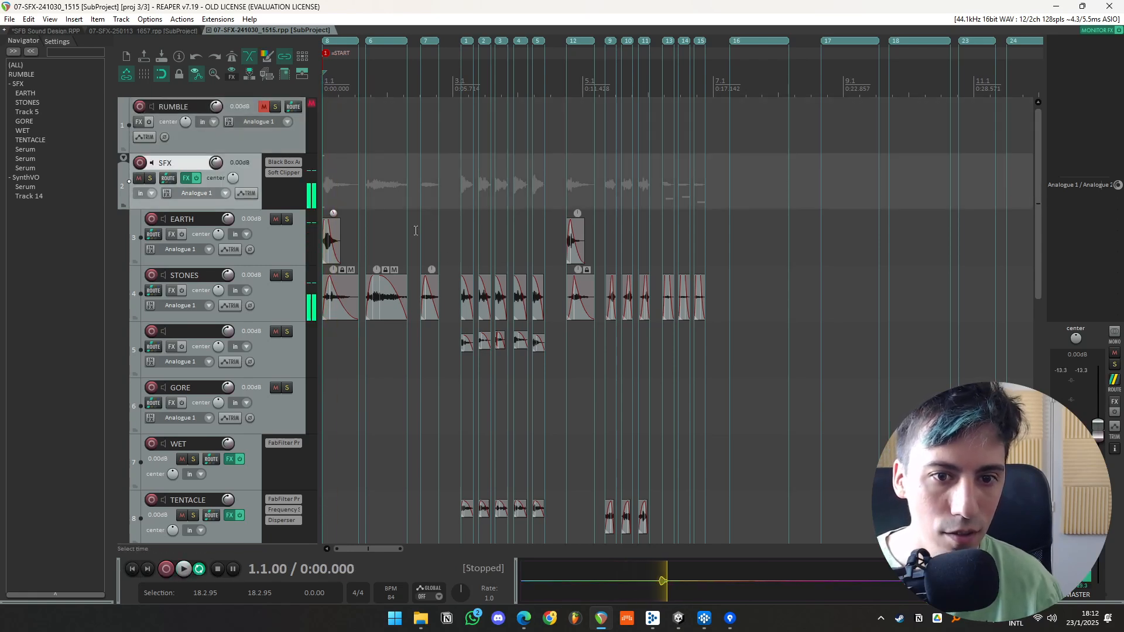
- Audition the subproject's third sound and the group of short sounds that follows it
{"action": "left_click", "coordinate": [417, 231]}
{"action": "key", "text": "space"}
{"action": "left_click", "coordinate": [457, 252]}
{"action": "left_click", "coordinate": [491, 246]}
{"action": "key", "text": "space"}
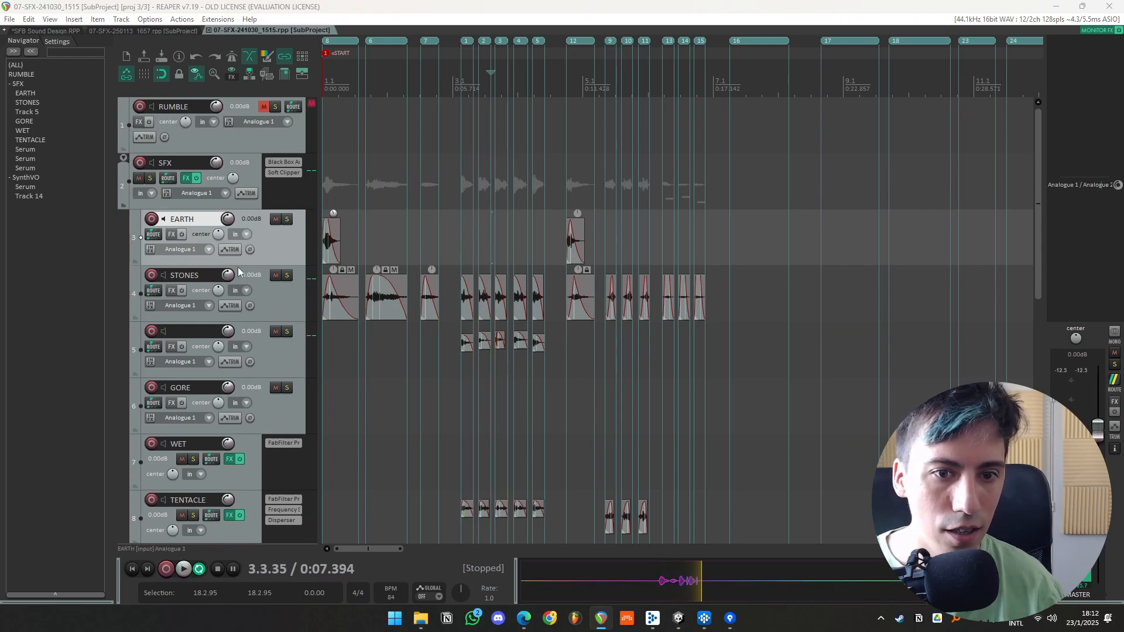
- View the subproject's mixer and close it, and examine all tracks down to the SynthVO automation envelopes
{"action": "key", "text": "ctrl+m"}
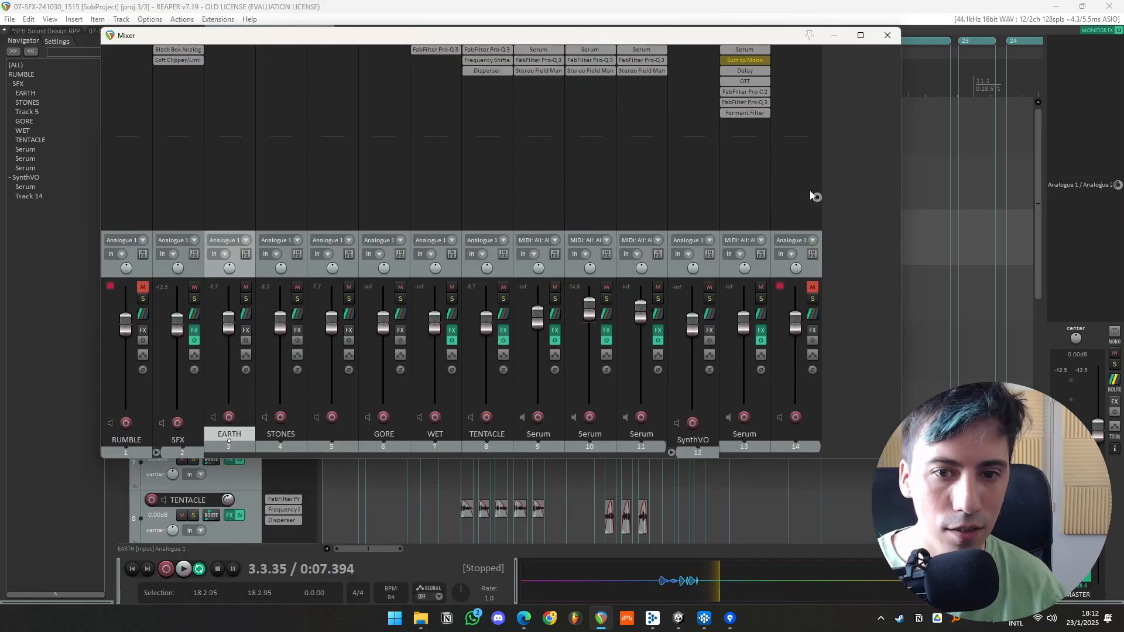
{"action": "left_click", "coordinate": [887, 36]}
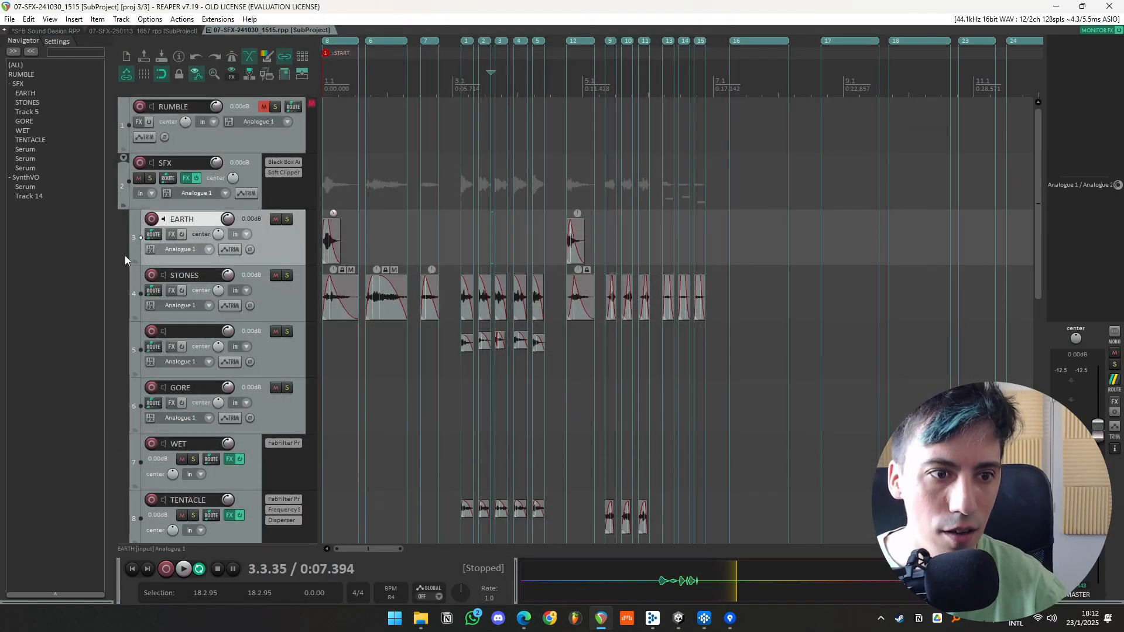
{"action": "scroll", "coordinate": [125, 255], "scroll_direction": "down", "scroll_amount": 5}
{"action": "scroll", "coordinate": [125, 255], "scroll_direction": "up", "scroll_amount": 3}
{"action": "scroll", "coordinate": [272, 299], "scroll_direction": "down", "scroll_amount": 3}
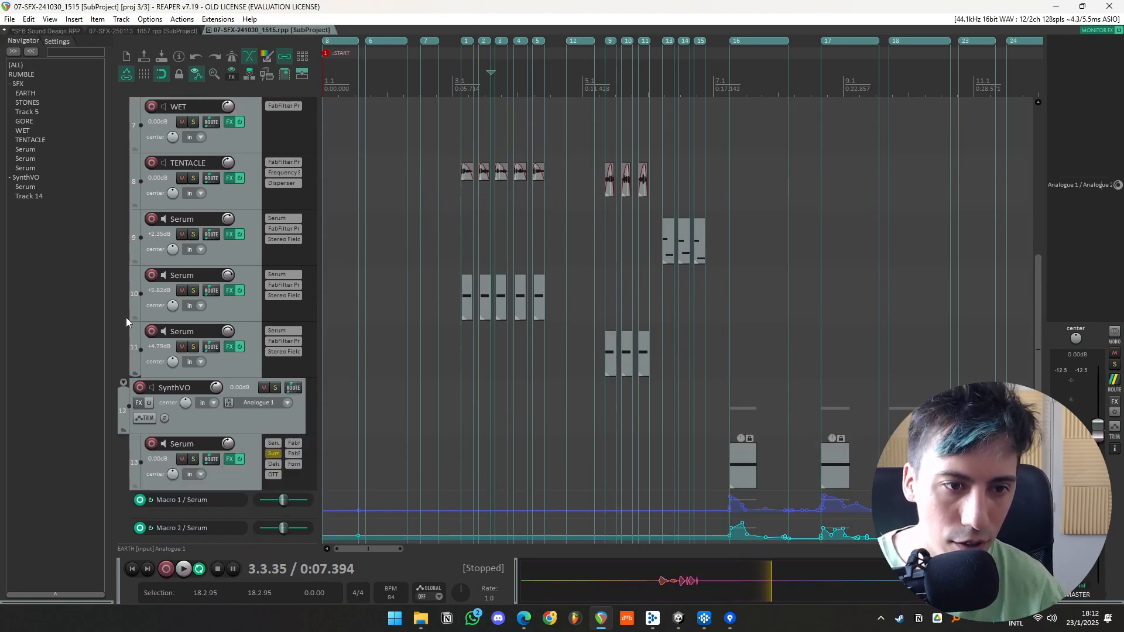
{"action": "scroll", "coordinate": [121, 315], "scroll_direction": "down", "scroll_amount": 3}
{"action": "scroll", "coordinate": [462, 248], "scroll_direction": "down", "scroll_amount": 6}
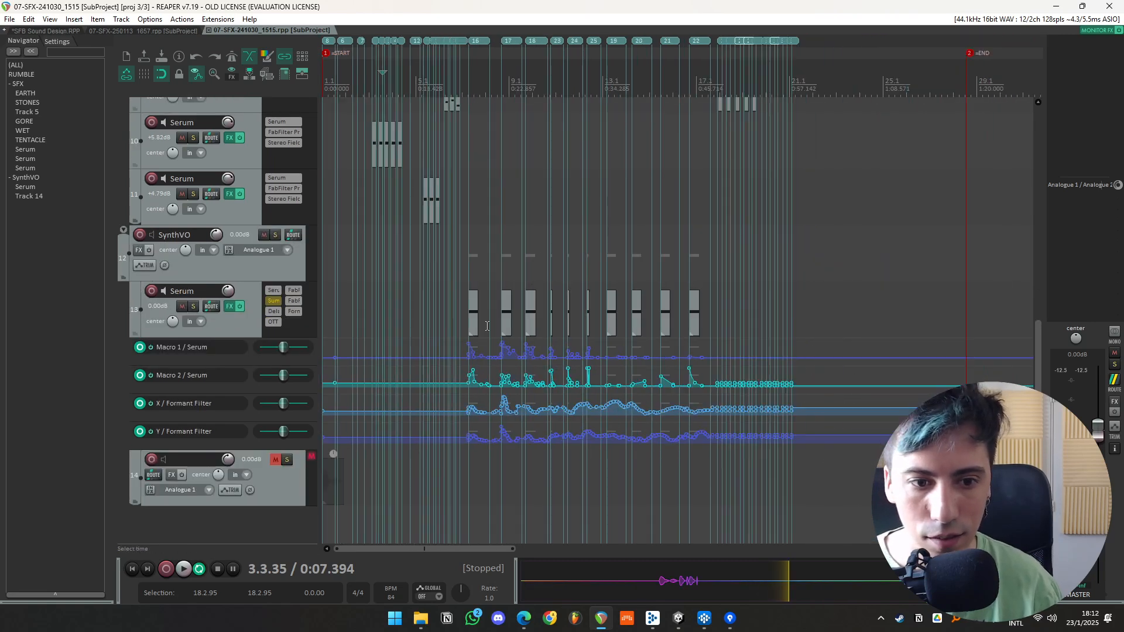
{"action": "scroll", "coordinate": [128, 252], "scroll_direction": "up", "scroll_amount": 8}
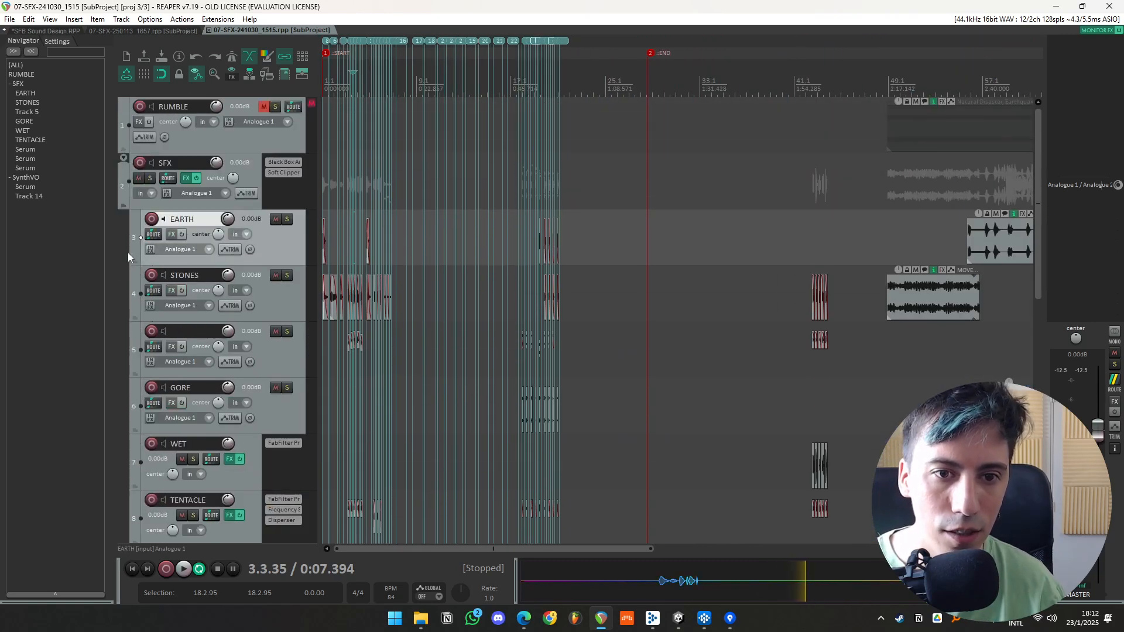
- Examine the clips and regions across the subproject's tracks, from EARTH and STONES down to the Serum tracks
{"action": "scroll", "coordinate": [555, 276], "scroll_direction": "down", "scroll_amount": 2}
{"action": "scroll", "coordinate": [555, 277], "scroll_direction": "up", "scroll_amount": 3}
{"action": "key", "text": "Home"}
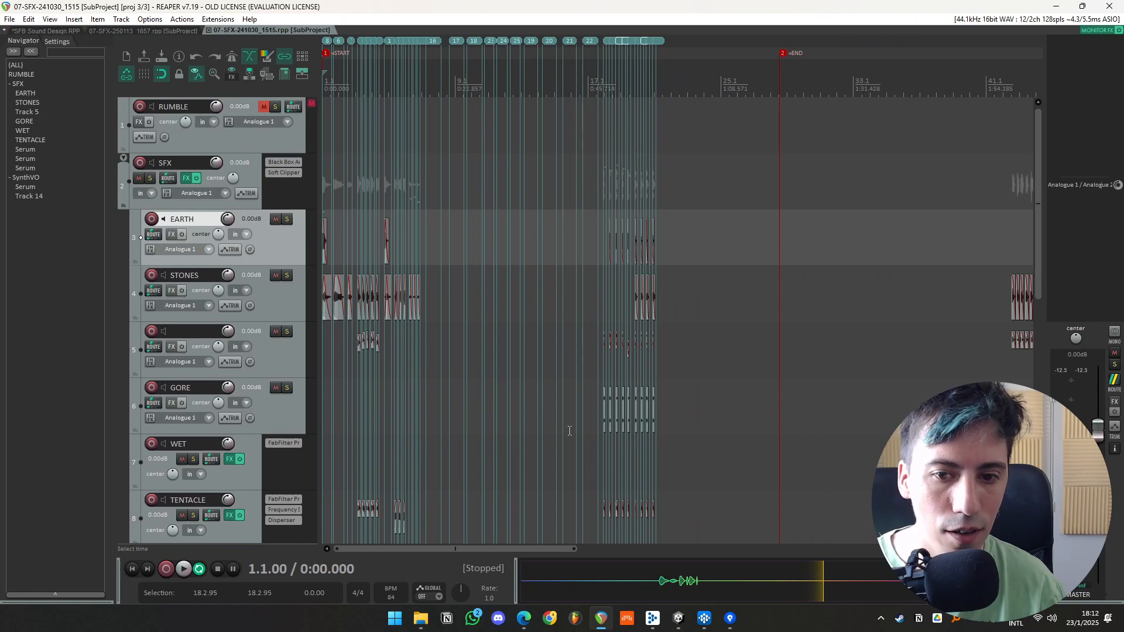
{"action": "scroll", "coordinate": [570, 431], "scroll_direction": "up", "scroll_amount": 1}
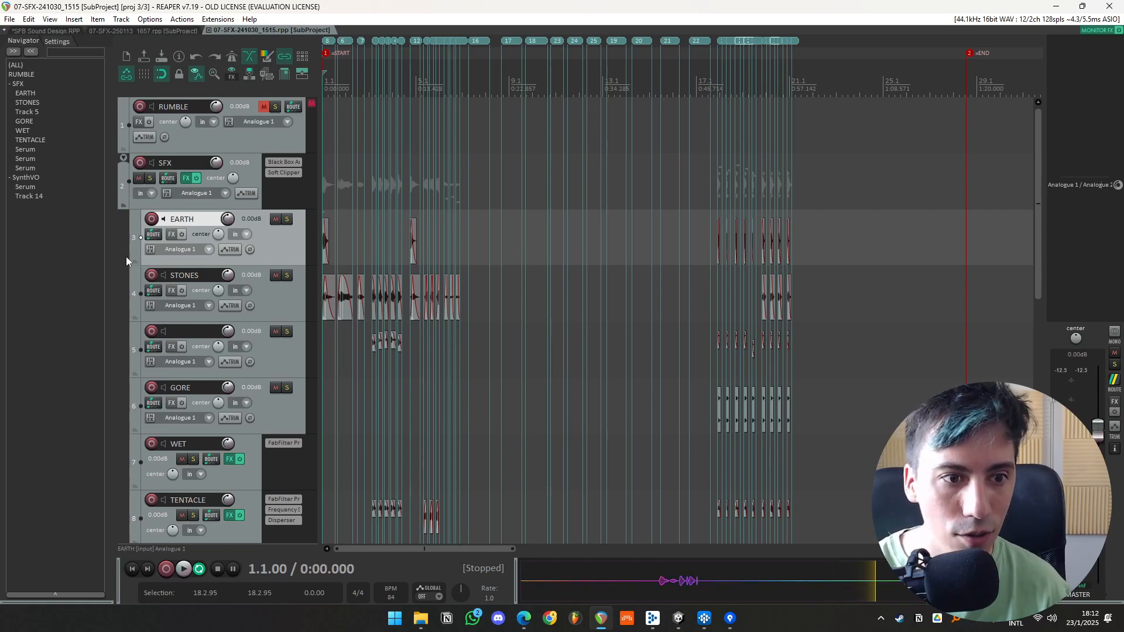
{"action": "scroll", "coordinate": [118, 252], "scroll_direction": "down", "scroll_amount": 3}
{"action": "scroll", "coordinate": [117, 256], "scroll_direction": "up", "scroll_amount": 3}
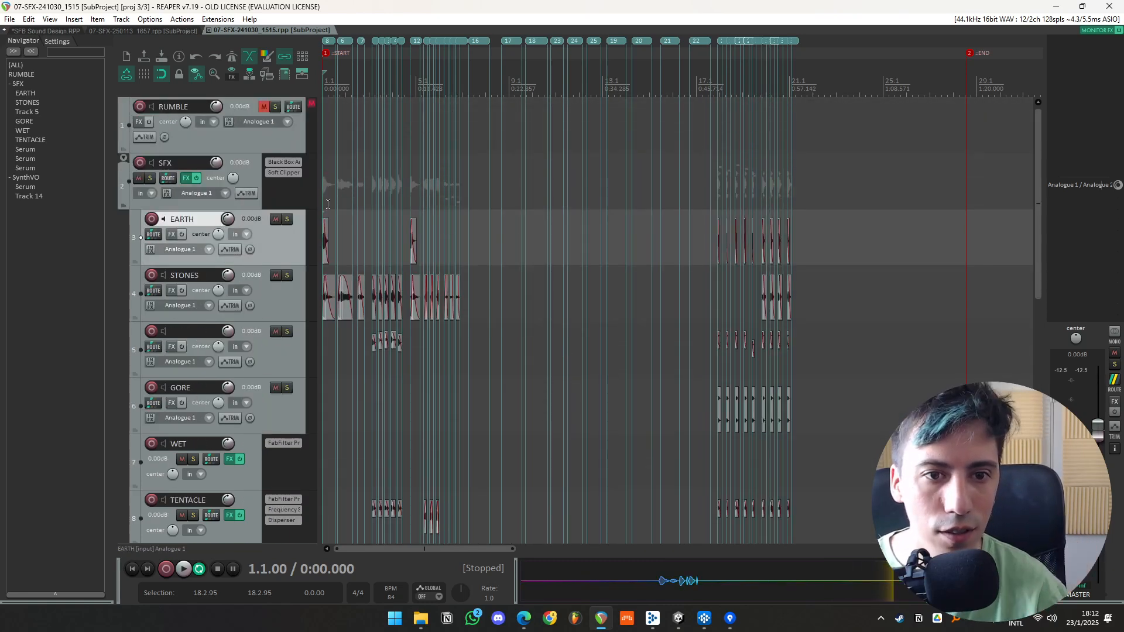
{"action": "scroll", "coordinate": [401, 176], "scroll_direction": "up", "scroll_amount": 3}
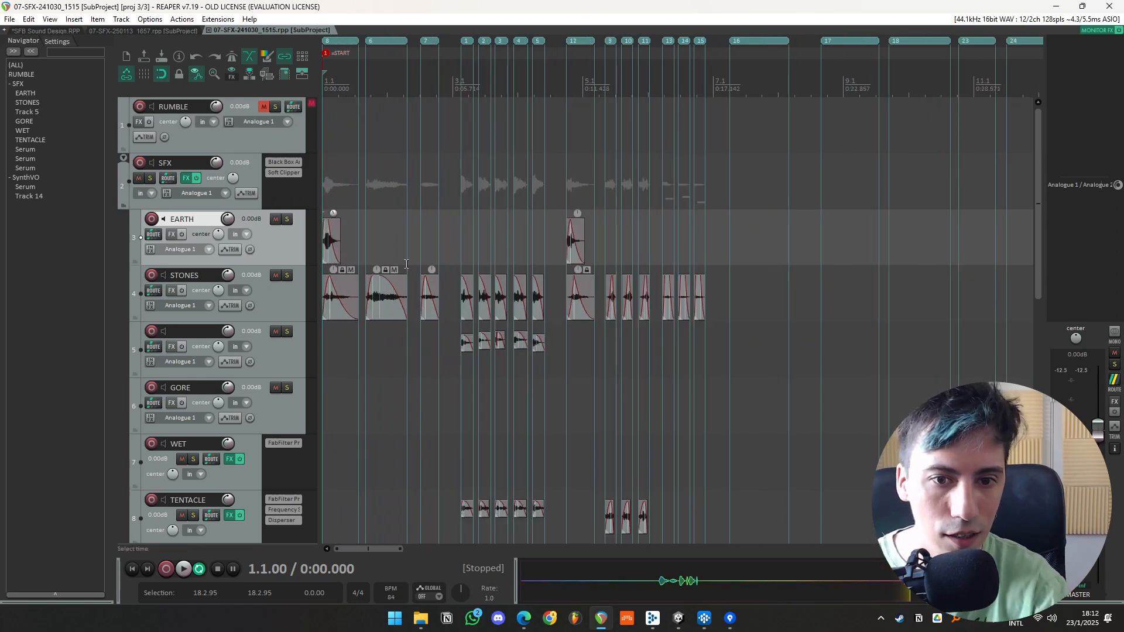
{"action": "scroll", "coordinate": [121, 259], "scroll_direction": "down", "scroll_amount": 5}
{"action": "scroll", "coordinate": [121, 258], "scroll_direction": "up", "scroll_amount": 4}
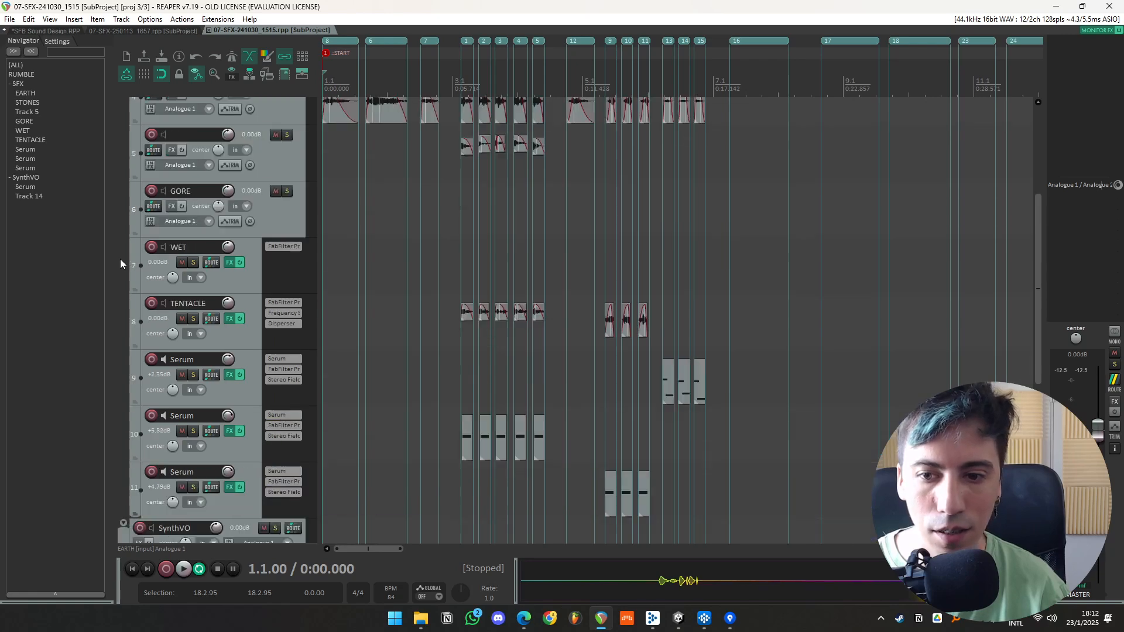
{"action": "scroll", "coordinate": [423, 154], "scroll_direction": "down", "scroll_amount": 5}
{"action": "left_click", "coordinate": [385, 92]}
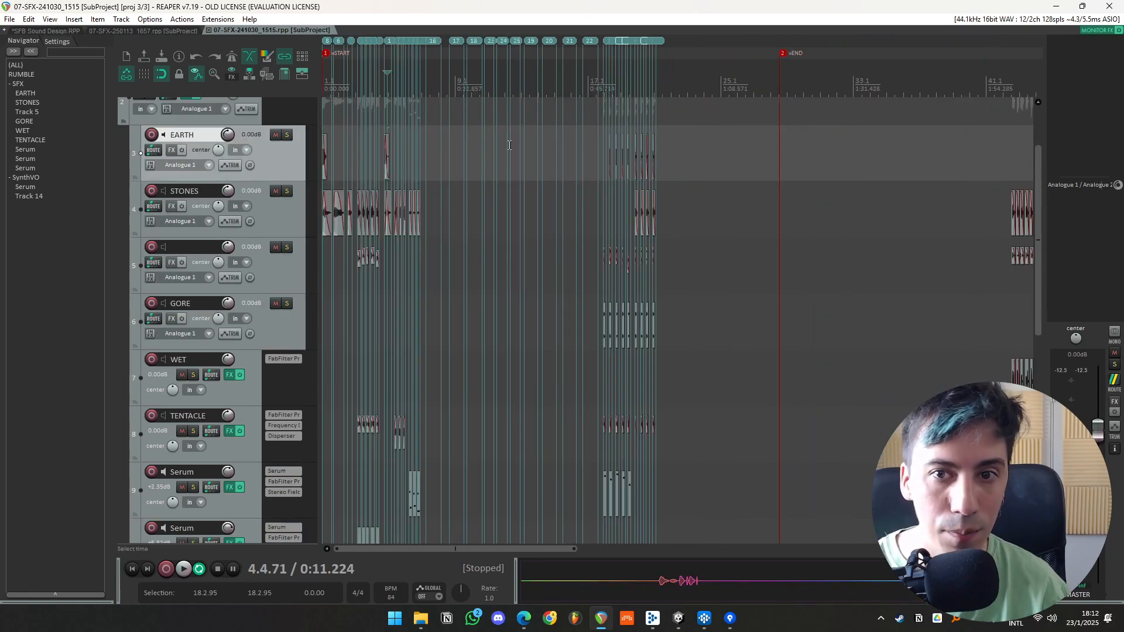
- Render and close the 07-SFX-241030_1515 subproject and return to the squid items on the SFX track of SFB Sound Design
{"action": "key", "text": "ctrl+alt+r"}
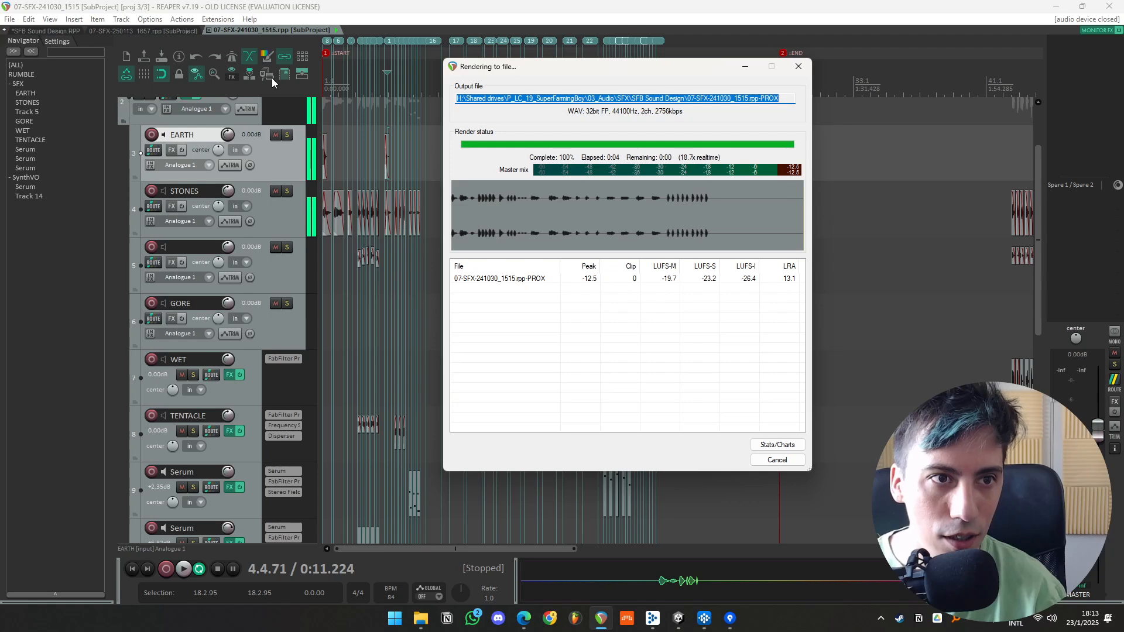
{"action": "left_click", "coordinate": [47, 30]}
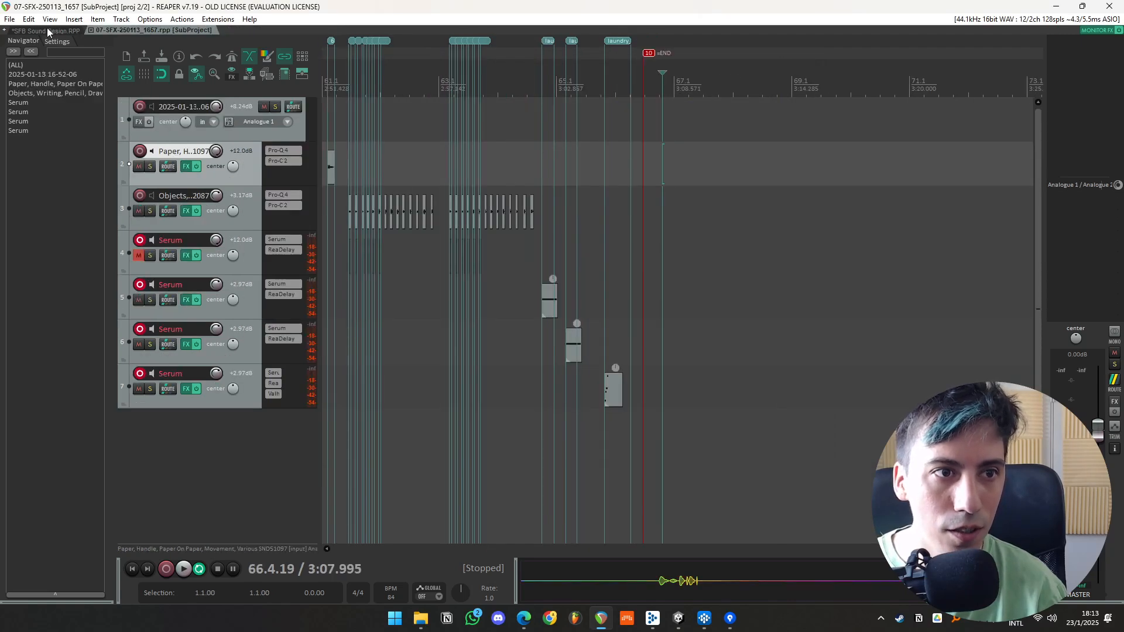
{"action": "scroll", "coordinate": [599, 302], "scroll_direction": "down", "scroll_amount": 4}
{"action": "scroll", "coordinate": [632, 307], "scroll_direction": "up", "scroll_amount": 2}
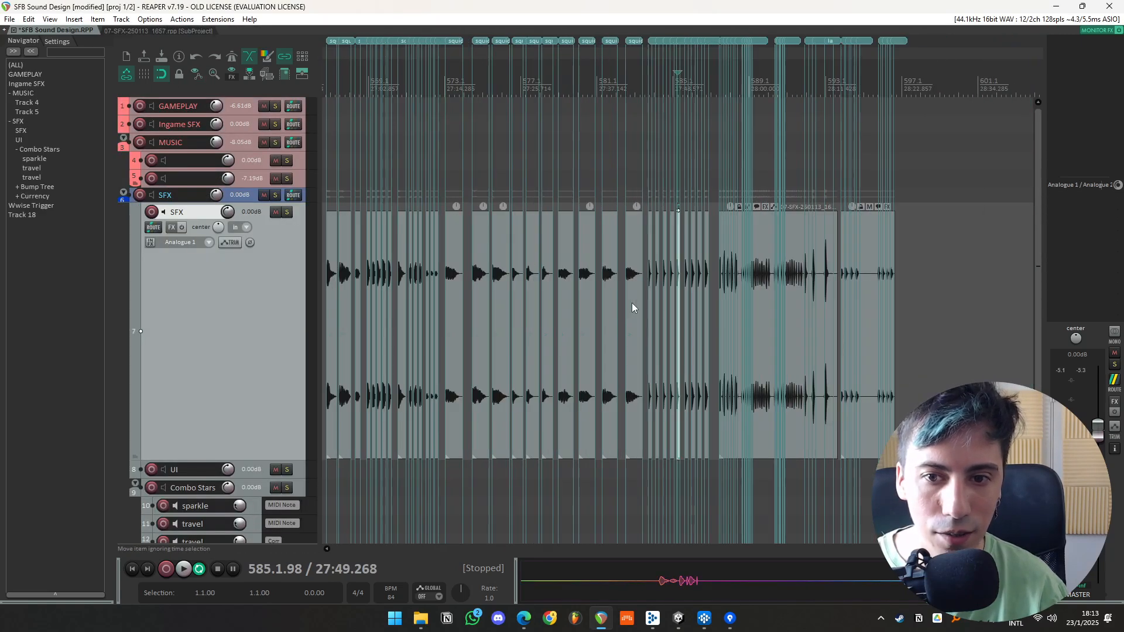
- Select the run of squid items on the SFX track together, and afterwards only the squid_voice_aggro_2 item
{"action": "left_click_drag", "start_coordinate": [456, 276], "coordinate": [697, 302]}
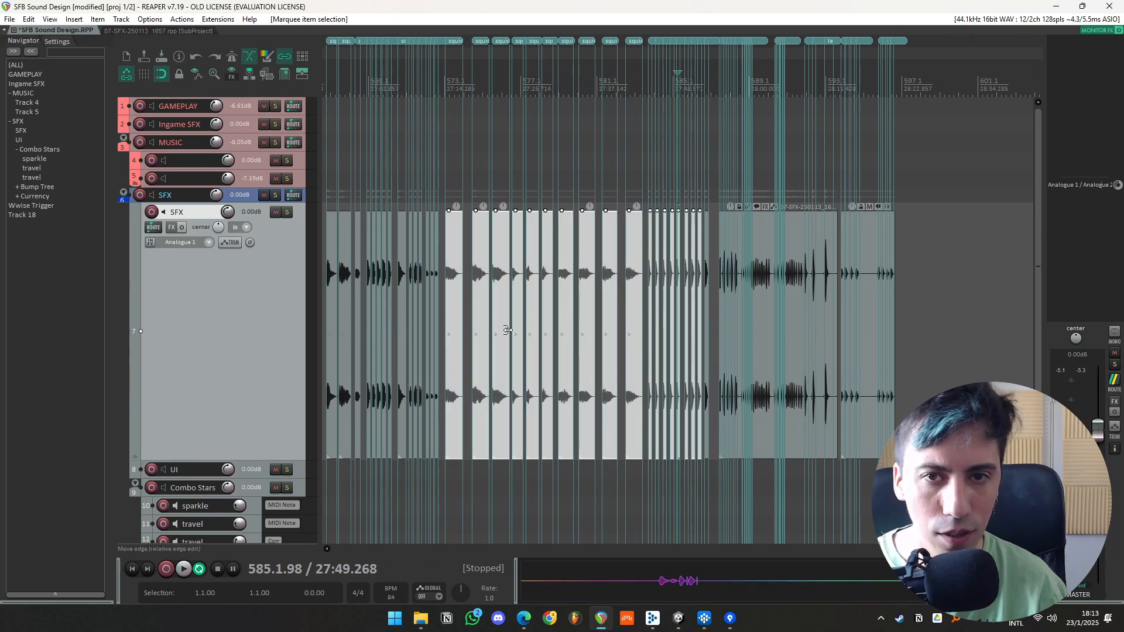
{"action": "left_click", "coordinate": [477, 316]}
{"action": "scroll", "coordinate": [670, 293], "scroll_direction": "up", "scroll_amount": 4}
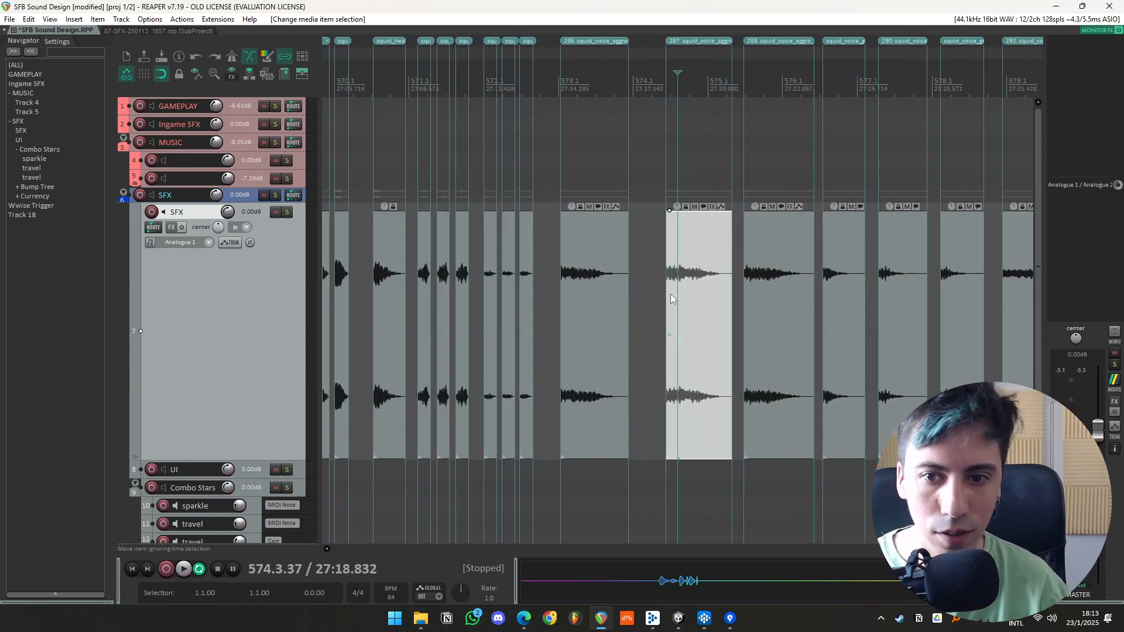
- Try extending the squid_voice_aggro_2 item's start edge and sliding its contents to reveal neighbouring sounds from the same subproject
{"action": "scroll", "coordinate": [671, 299], "scroll_direction": "up", "scroll_amount": 2}
{"action": "left_click_drag", "start_coordinate": [662, 296], "coordinate": [629, 301]}
{"action": "left_click", "coordinate": [548, 302]}
{"action": "left_click", "coordinate": [556, 303]}
{"action": "left_click_drag", "start_coordinate": [652, 307], "coordinate": [582, 316]}
{"action": "left_click_drag", "start_coordinate": [726, 300], "coordinate": [872, 293]}
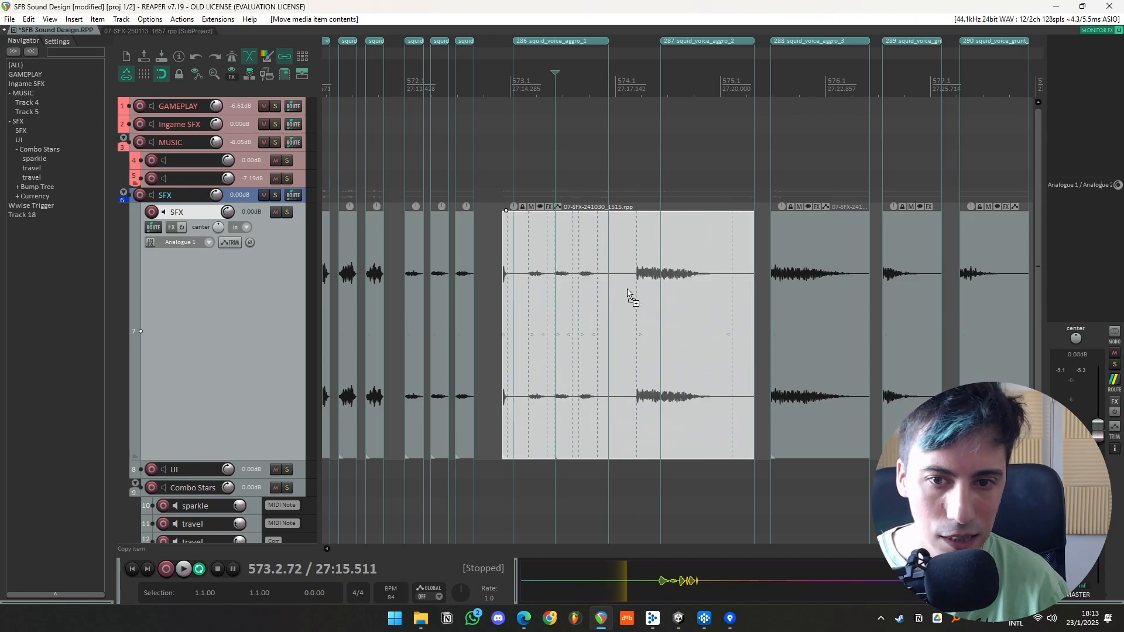
- Undo the edge and content changes made to the squid_voice_aggro_2 item
{"action": "key", "text": "Delete"}
{"action": "key", "text": "ctrl+z"}
{"action": "key", "text": "ctrl+z"}
{"action": "key", "text": "ctrl+z"}
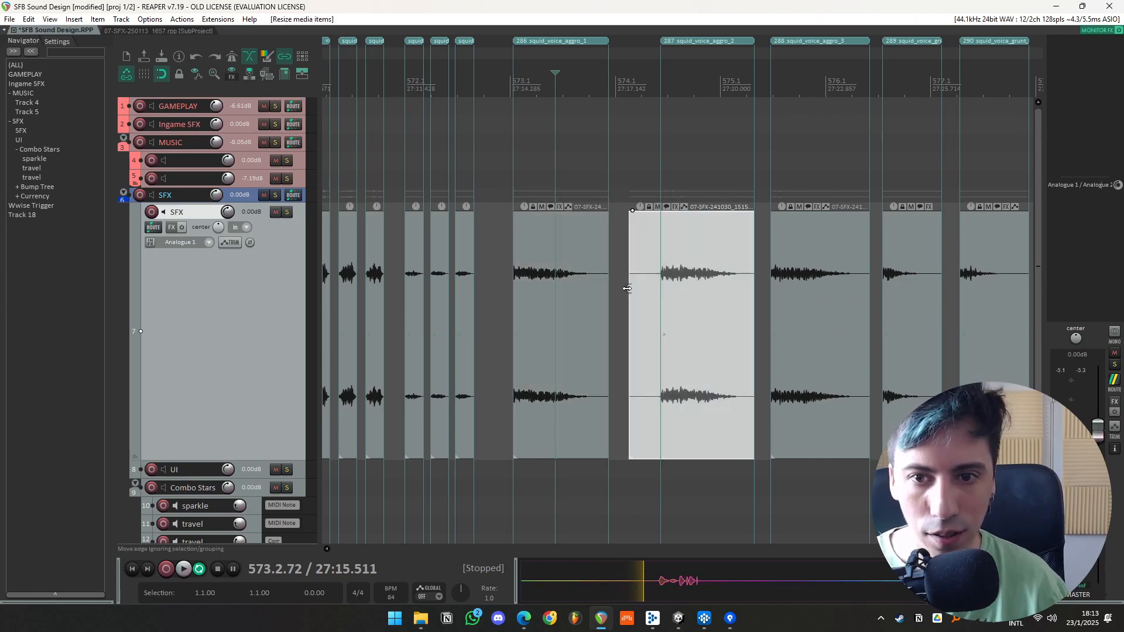
- Look back along the SFX track from the squid items past the mermaid items to the group of three portal items
{"action": "scroll", "coordinate": [652, 288], "scroll_direction": "down", "scroll_amount": 5}
{"action": "scroll", "coordinate": [676, 284], "scroll_direction": "down", "scroll_amount": 5}
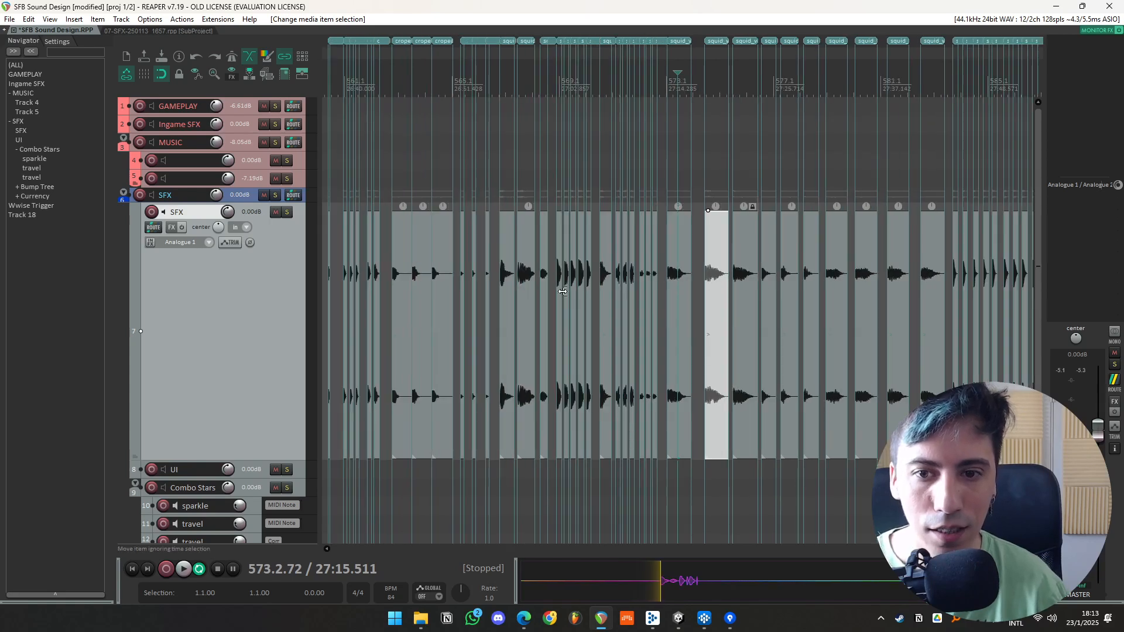
{"action": "scroll", "coordinate": [682, 283], "scroll_direction": "down", "scroll_amount": 1}
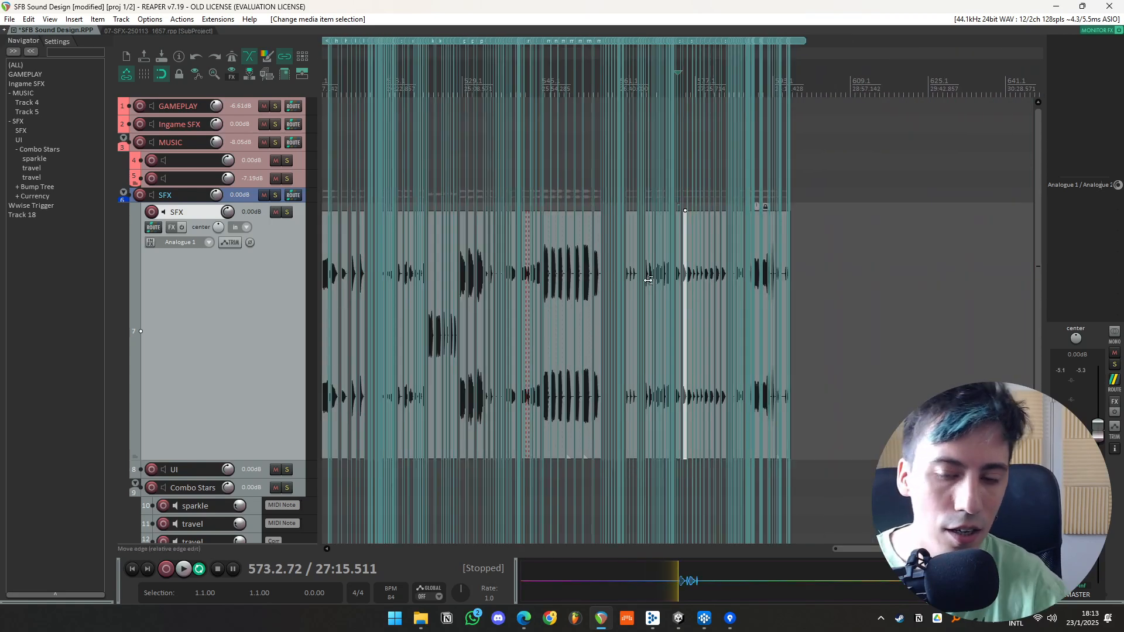
{"action": "scroll", "coordinate": [662, 293], "scroll_direction": "up", "scroll_amount": 10}
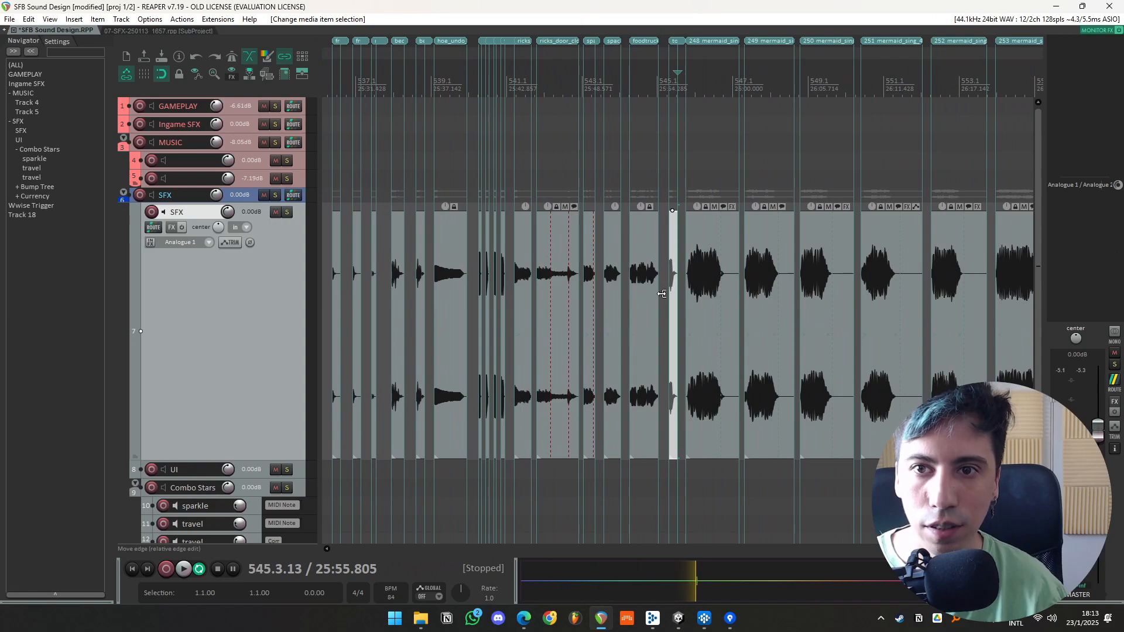
{"action": "scroll", "coordinate": [662, 294], "scroll_direction": "down", "scroll_amount": 7}
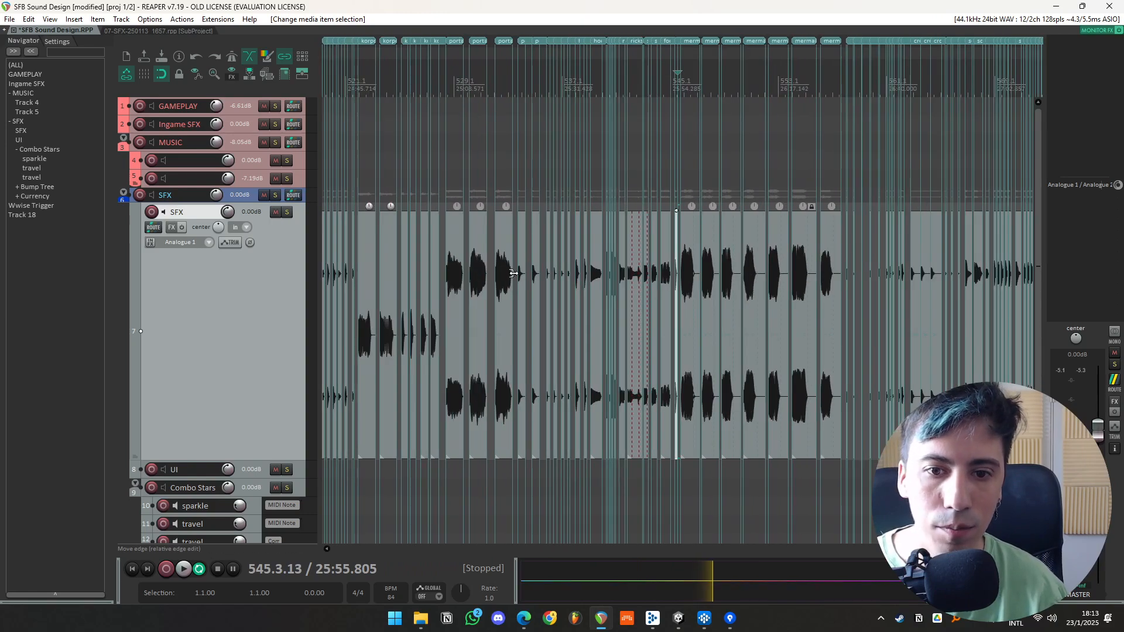
{"action": "left_click", "coordinate": [514, 273]}
{"action": "scroll", "coordinate": [513, 274], "scroll_direction": "up", "scroll_amount": 6}
{"action": "scroll", "coordinate": [513, 273], "scroll_direction": "down", "scroll_amount": 4}
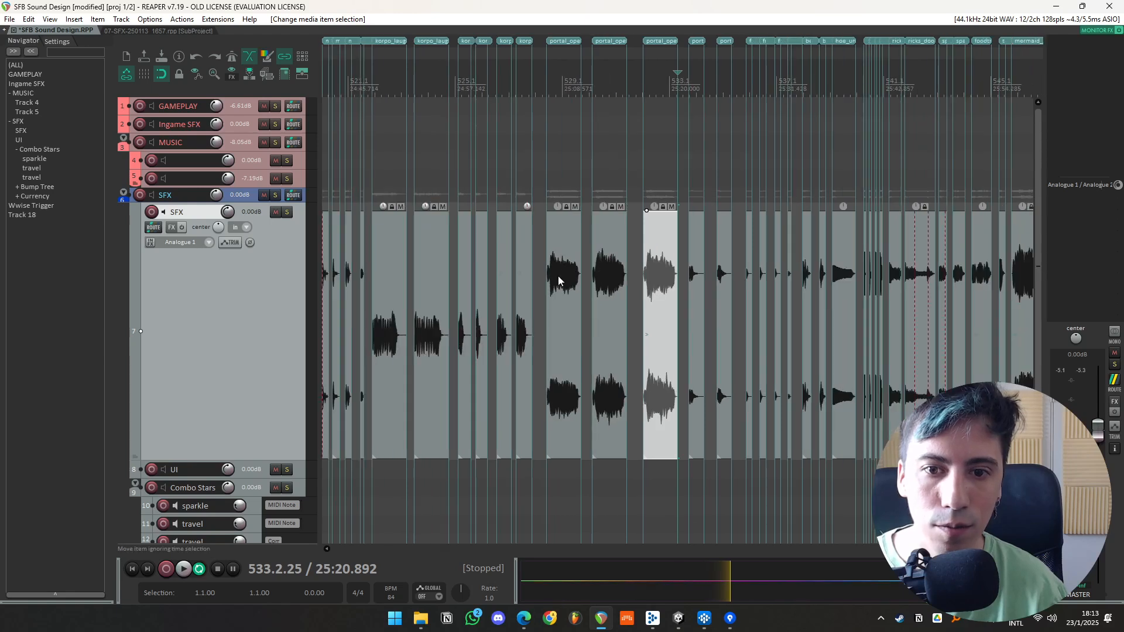
- Audition the portal items on the SFX track and open the 07-SFX-240518_1712 subproject from the second one
{"action": "left_click", "coordinate": [555, 272]}
{"action": "key", "text": "space"}
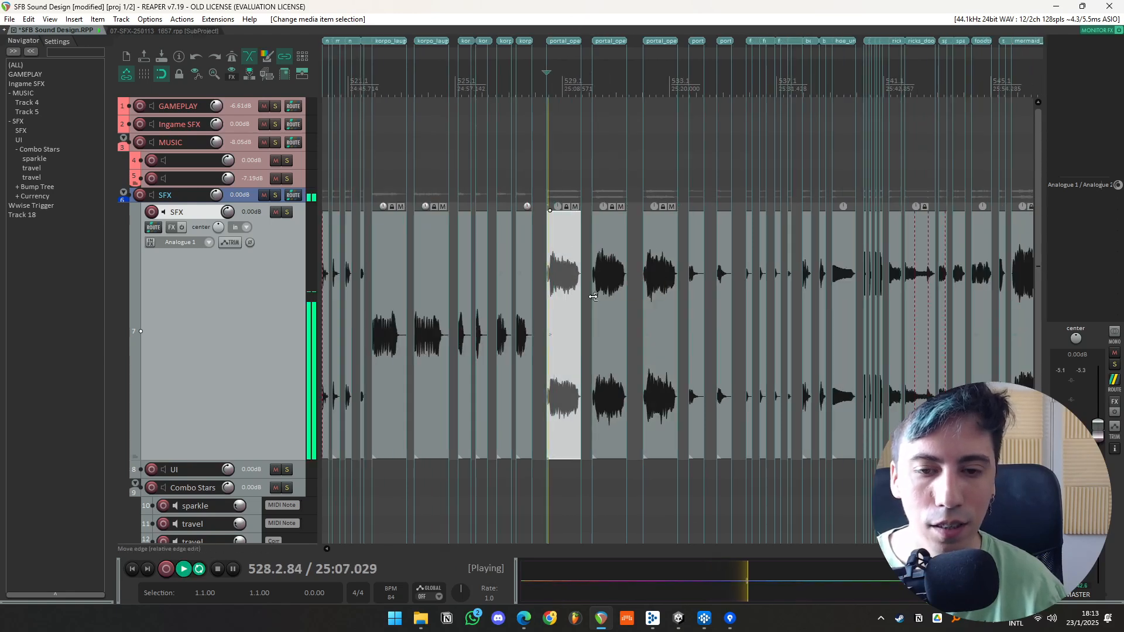
{"action": "left_click", "coordinate": [612, 290]}
{"action": "left_click", "coordinate": [650, 296]}
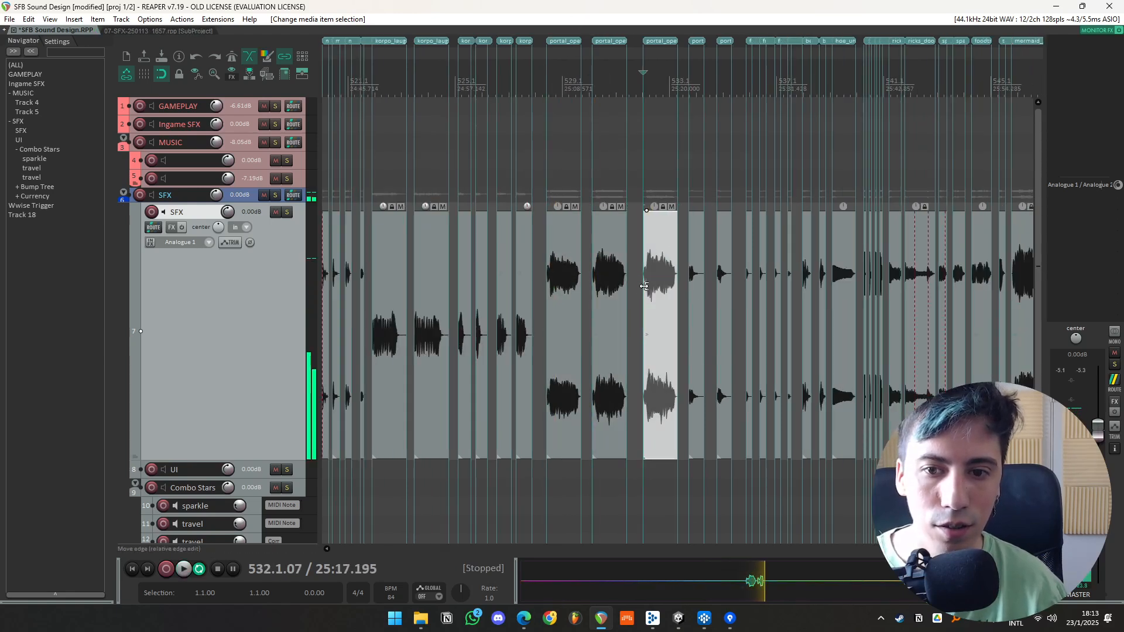
{"action": "key", "text": "space"}
{"action": "double_click", "coordinate": [612, 290]}
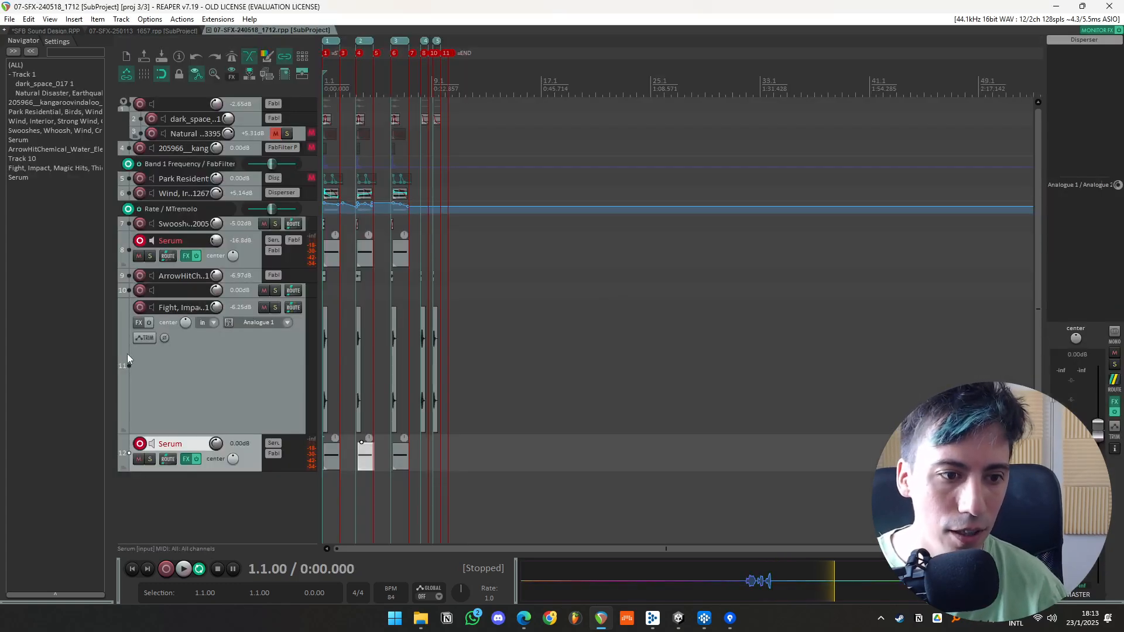
- Audition the portal subproject's sounds from the project start and at region 4, and place the edit cursor at region 2
{"action": "scroll", "coordinate": [359, 342], "scroll_direction": "up", "scroll_amount": 5}
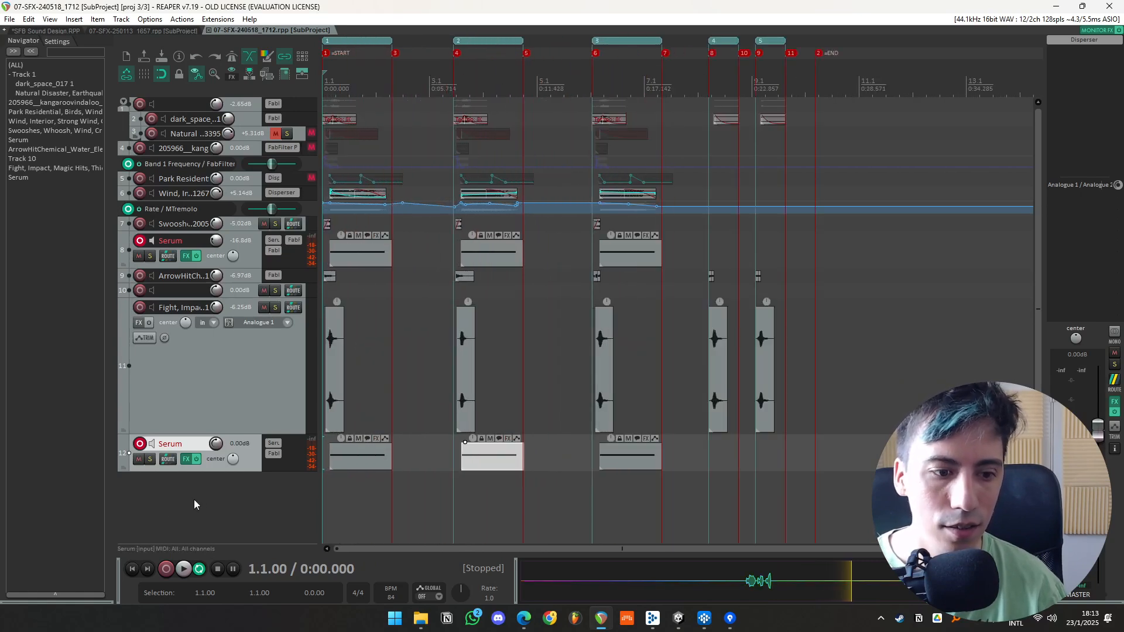
{"action": "key", "text": "space"}
{"action": "left_click", "coordinate": [454, 220]}
{"action": "left_click", "coordinate": [706, 76]}
{"action": "key", "text": "space"}
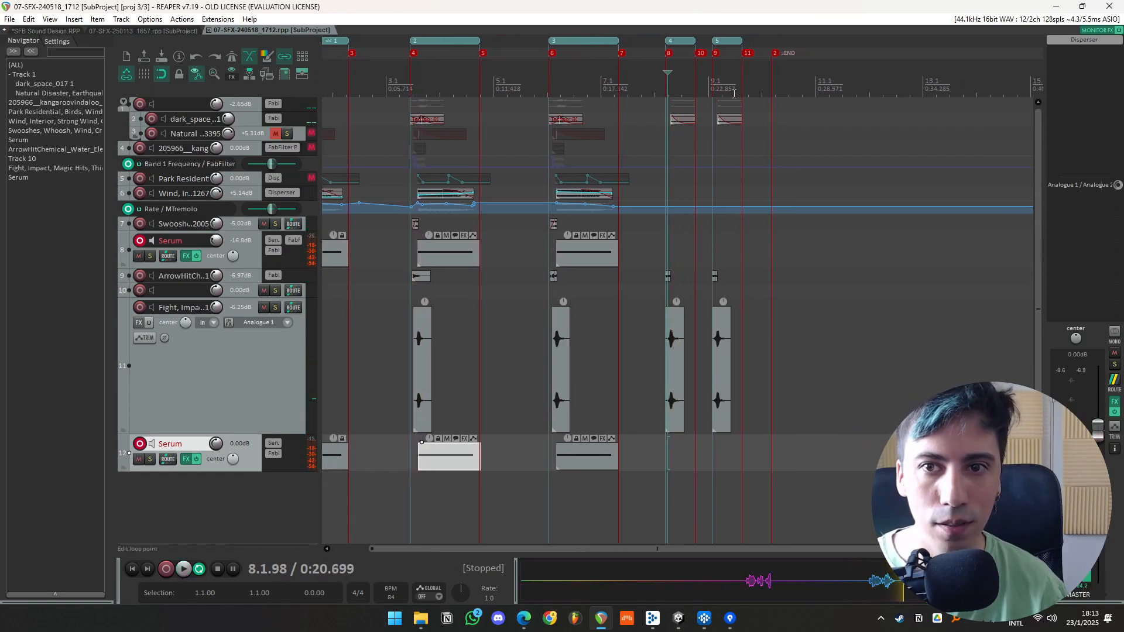
{"action": "left_click", "coordinate": [410, 86]}
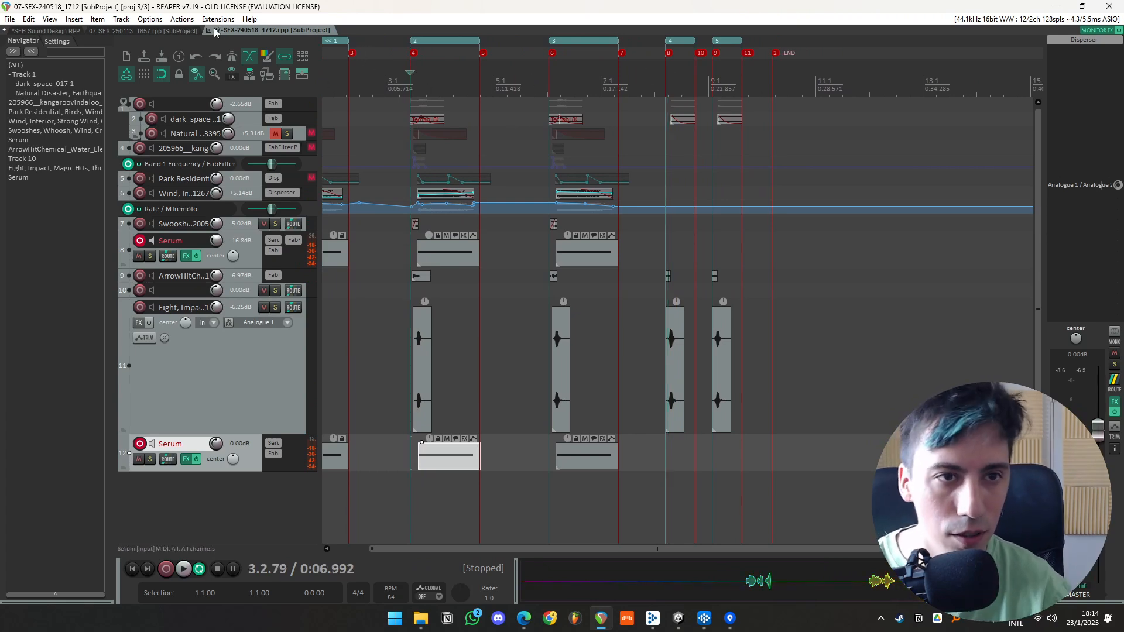
- Return to the SFB Sound Design project and select the third, first and again the third portal item in turn
{"action": "left_click", "coordinate": [36, 34]}
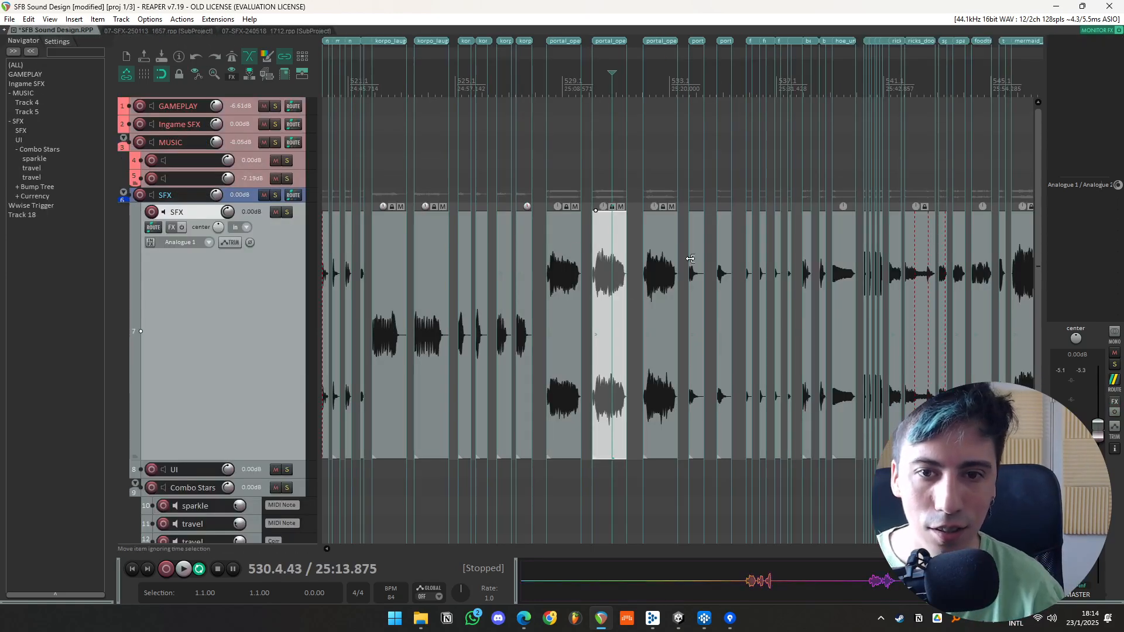
{"action": "left_click", "coordinate": [667, 299]}
{"action": "left_click", "coordinate": [555, 301]}
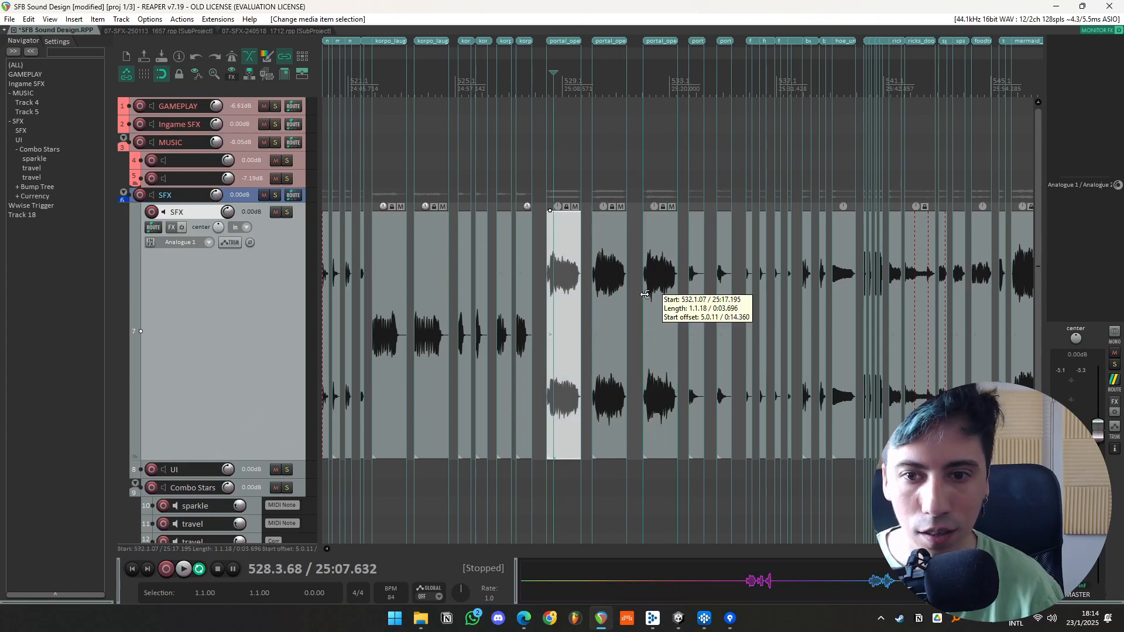
{"action": "left_click", "coordinate": [645, 295]}
- Select the items from the SFX track's end back across its latter part and view the whole project timeline
{"action": "scroll", "coordinate": [623, 299], "scroll_direction": "down", "scroll_amount": 3}
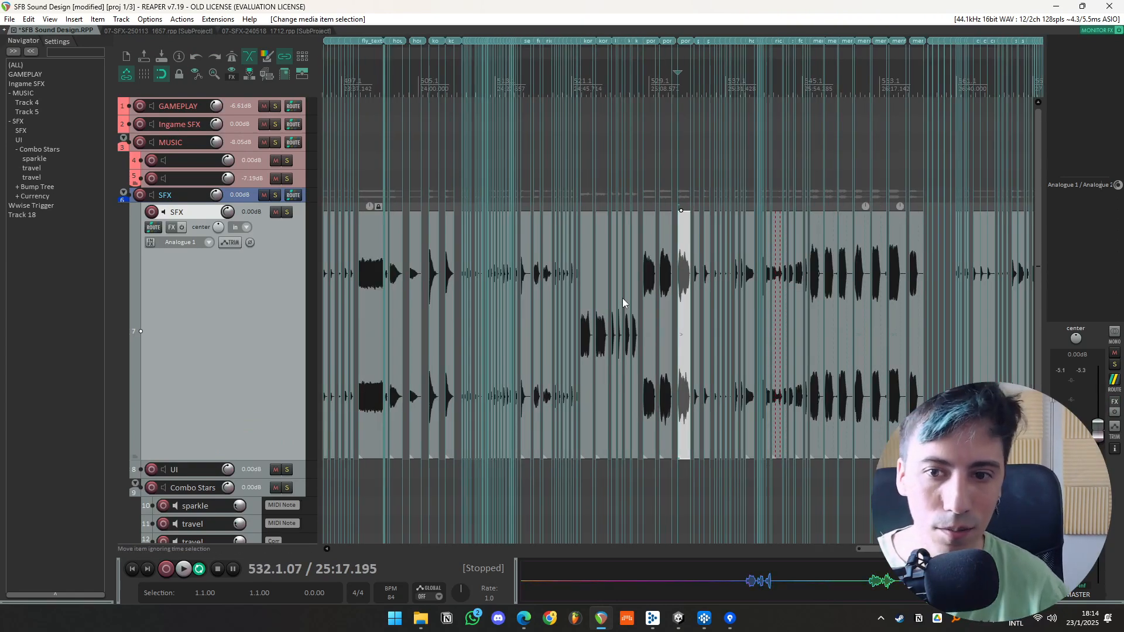
{"action": "scroll", "coordinate": [623, 297], "scroll_direction": "down", "scroll_amount": 2}
{"action": "left_click_drag", "start_coordinate": [1000, 304], "coordinate": [362, 328]}
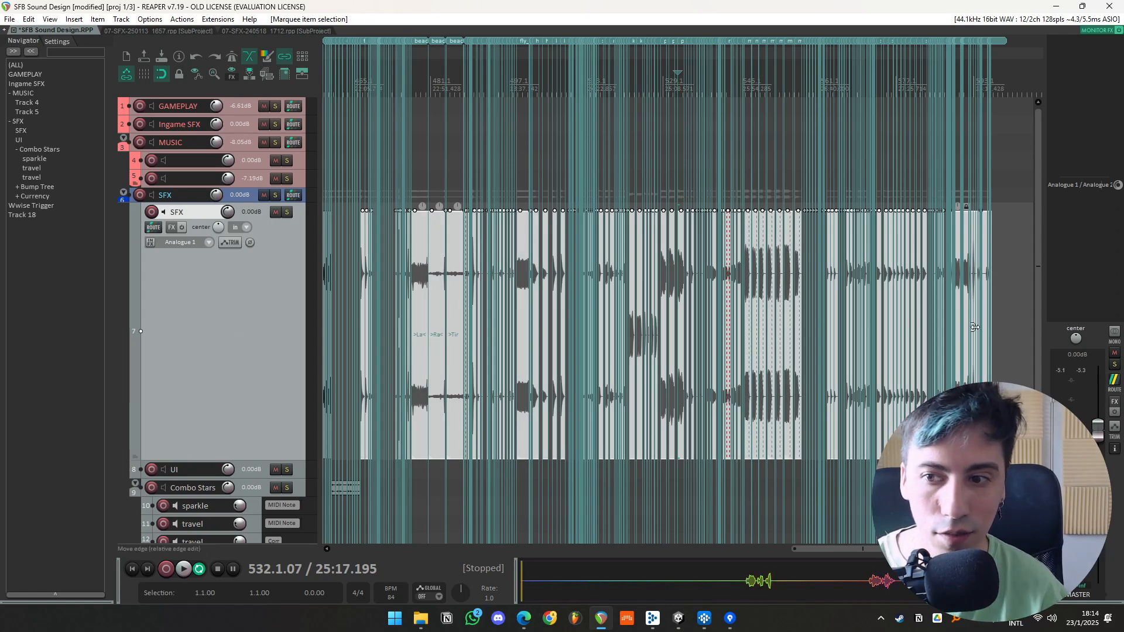
{"action": "scroll", "coordinate": [607, 367], "scroll_direction": "down", "scroll_amount": 3}
{"action": "scroll", "coordinate": [567, 377], "scroll_direction": "down", "scroll_amount": 1}
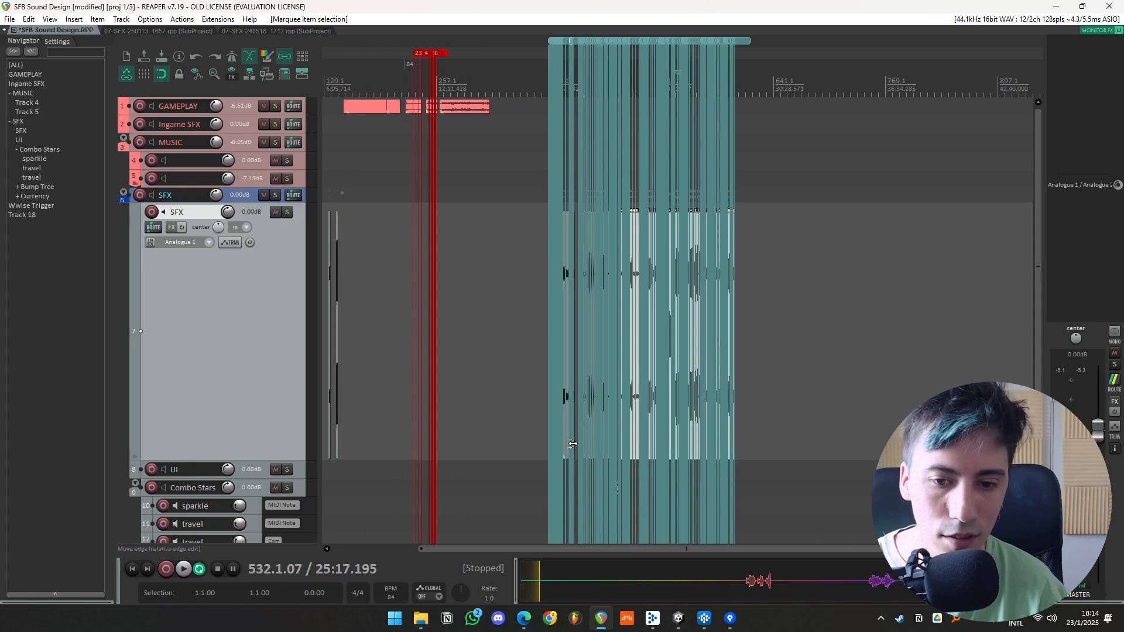
{"action": "scroll", "coordinate": [286, 417], "scroll_direction": "down", "scroll_amount": 3}
{"action": "scroll", "coordinate": [299, 389], "scroll_direction": "up", "scroll_amount": 3}
- Replace the multiple selection with single SFX items and inspect the seed item just before the food item
{"action": "left_click", "coordinate": [723, 311]}
{"action": "scroll", "coordinate": [722, 310], "scroll_direction": "up", "scroll_amount": 3}
{"action": "scroll", "coordinate": [706, 316], "scroll_direction": "down", "scroll_amount": 2}
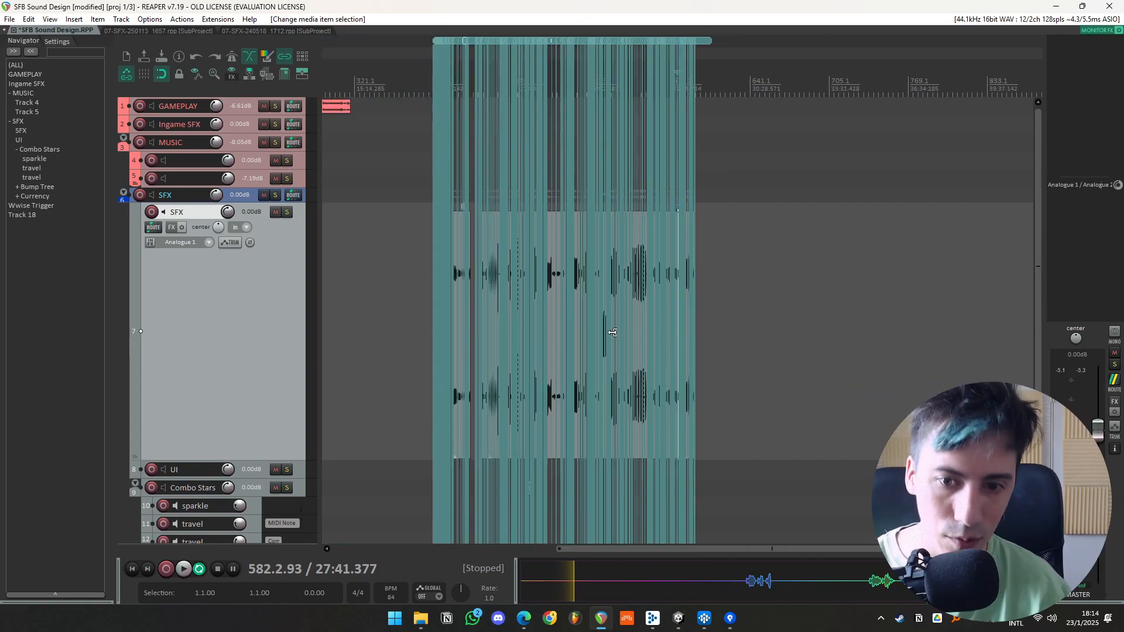
{"action": "left_click", "coordinate": [596, 329]}
{"action": "scroll", "coordinate": [596, 329], "scroll_direction": "up", "scroll_amount": 6}
{"action": "scroll", "coordinate": [720, 337], "scroll_direction": "up", "scroll_amount": 1}
{"action": "scroll", "coordinate": [719, 342], "scroll_direction": "up", "scroll_amount": 2}
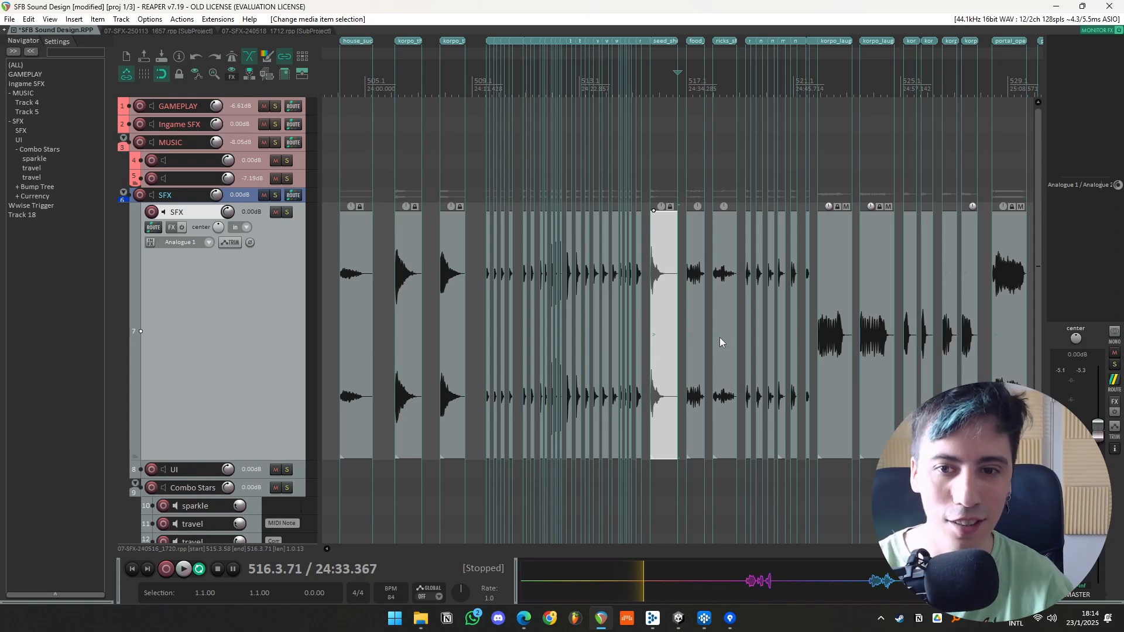
- Inspect a mermaid item on the SFX track and the long 07-SFX-250113_1657 item near the track's end
{"action": "scroll", "coordinate": [659, 345], "scroll_direction": "down", "scroll_amount": 6}
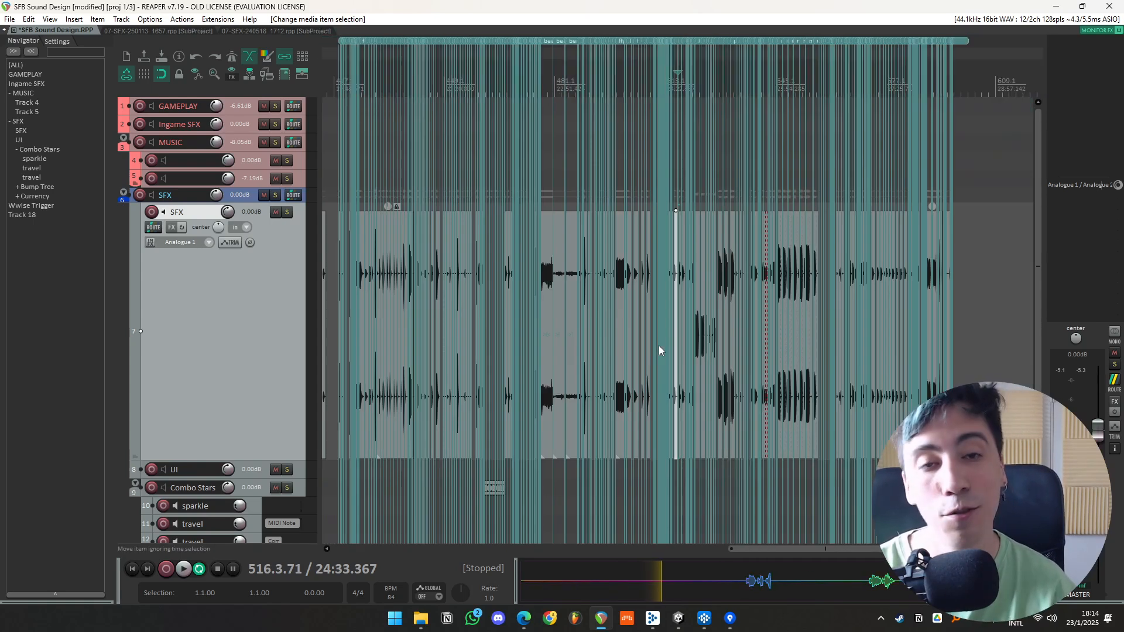
{"action": "left_click", "coordinate": [801, 342]}
{"action": "scroll", "coordinate": [801, 343], "scroll_direction": "up", "scroll_amount": 4}
{"action": "scroll", "coordinate": [778, 328], "scroll_direction": "down", "scroll_amount": 3}
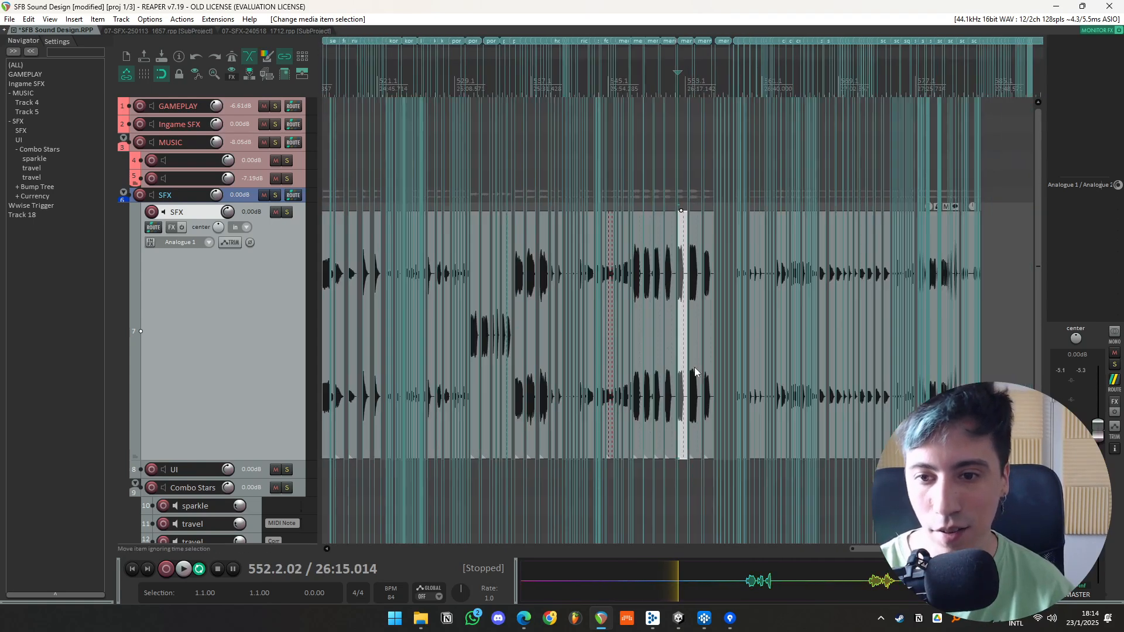
{"action": "scroll", "coordinate": [684, 328], "scroll_direction": "up", "scroll_amount": 5}
{"action": "scroll", "coordinate": [684, 328], "scroll_direction": "down", "scroll_amount": 4}
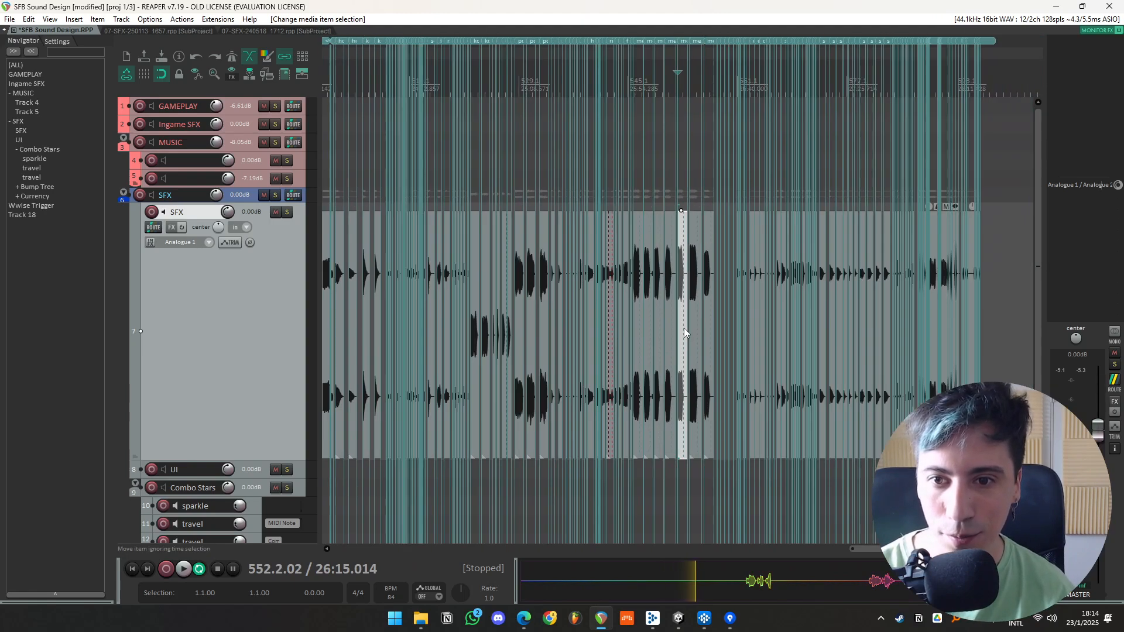
{"action": "left_click", "coordinate": [946, 324]}
{"action": "scroll", "coordinate": [946, 325], "scroll_direction": "up", "scroll_amount": 3}
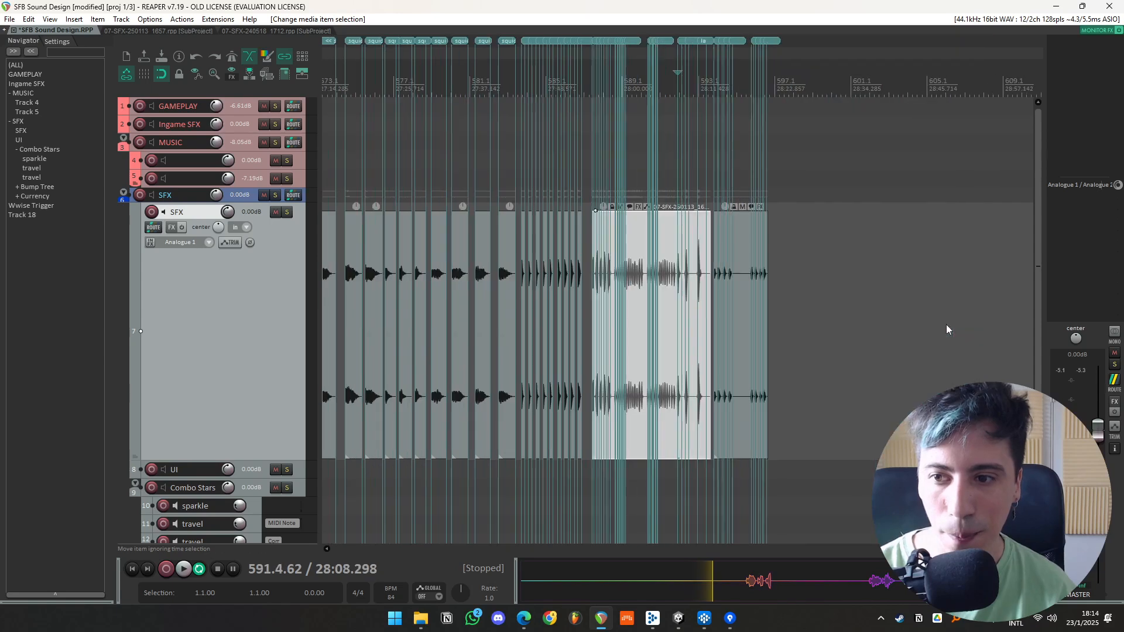
- Compare the 07-SFX-250113_1657 item with the final 07-SFX-250123_1556 item on the SFX track by selecting each in turn
{"action": "scroll", "coordinate": [946, 324], "scroll_direction": "up", "scroll_amount": 3}
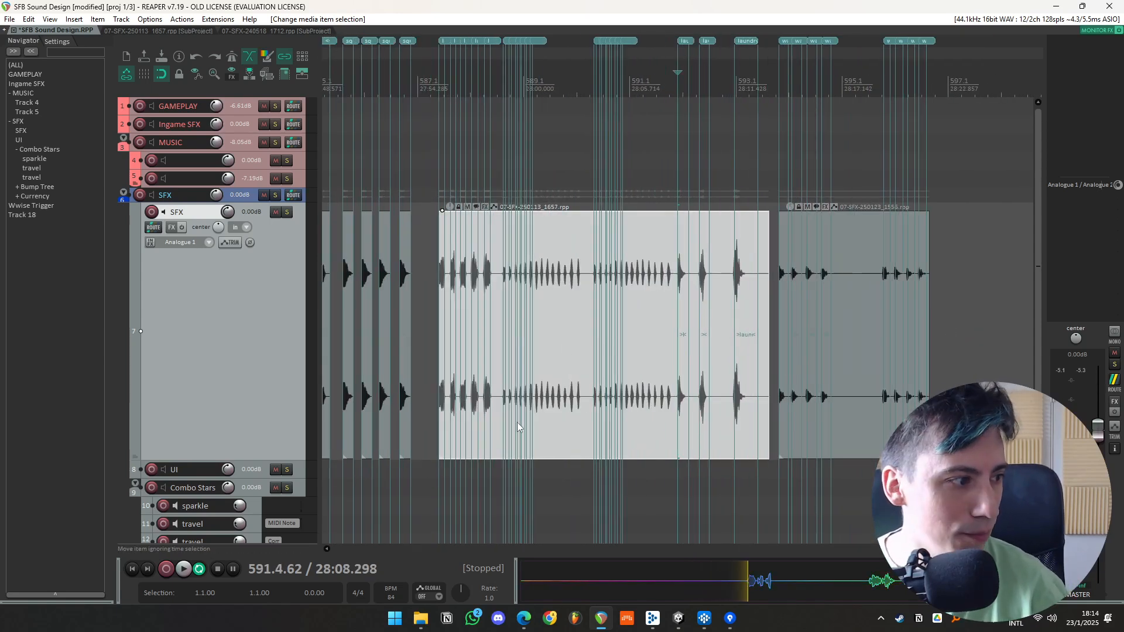
{"action": "left_click", "coordinate": [692, 328]}
{"action": "left_click", "coordinate": [834, 328]}
{"action": "left_click", "coordinate": [620, 343]}
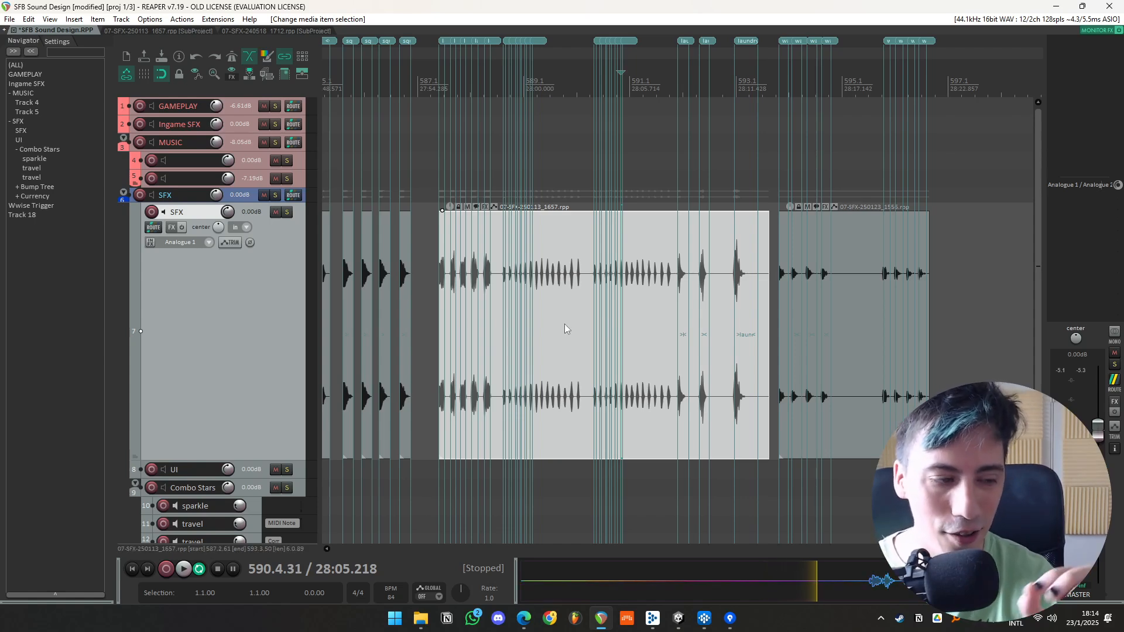
{"action": "left_click", "coordinate": [821, 313]}
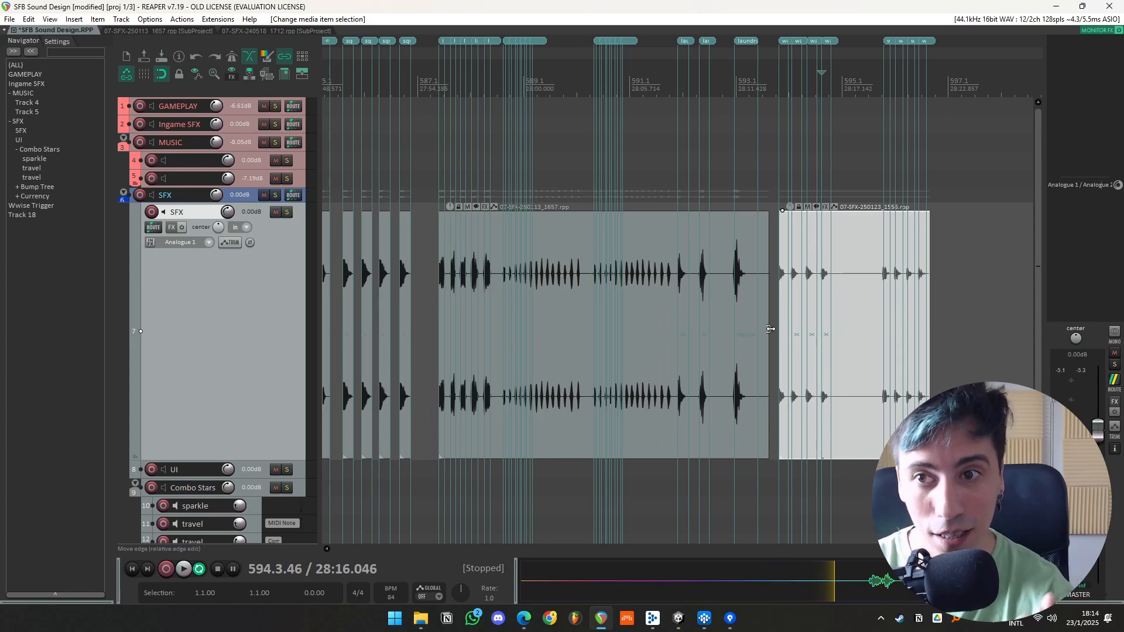
{"action": "left_click", "coordinate": [653, 304]}
{"action": "left_click", "coordinate": [897, 312]}
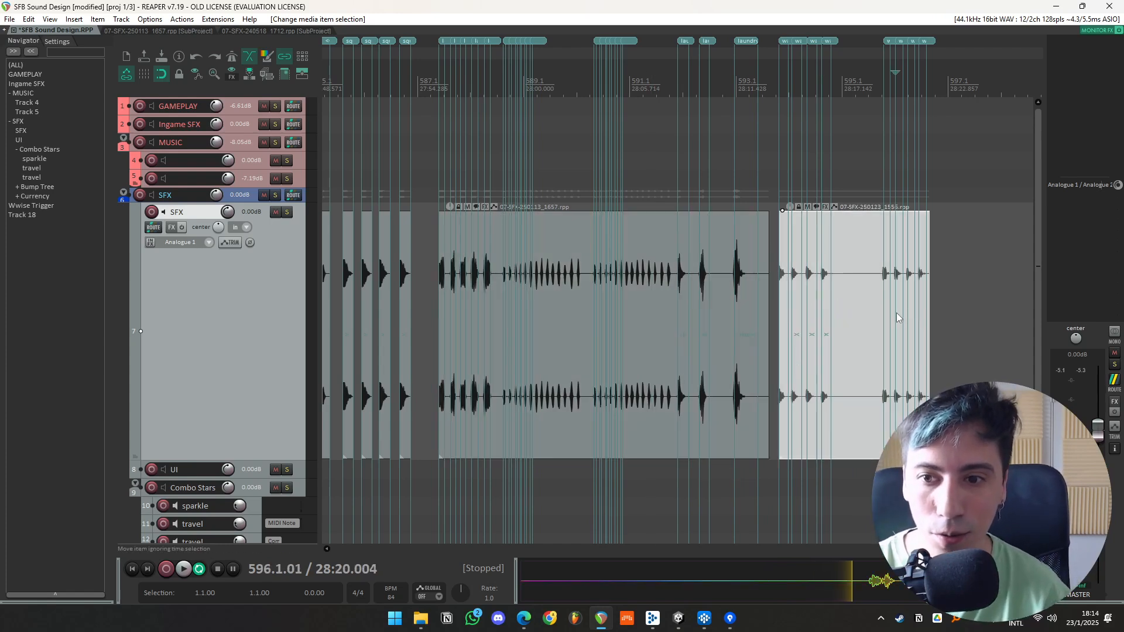
- Time-select about two measures of empty space after the last SFX item and insert a new subproject there as 07-SFX-250123_1815.rpp
{"action": "scroll", "coordinate": [842, 316], "scroll_direction": "down", "scroll_amount": 2}
{"action": "left_click", "coordinate": [721, 308]}
{"action": "scroll", "coordinate": [721, 308], "scroll_direction": "up", "scroll_amount": 2}
{"action": "scroll", "coordinate": [644, 332], "scroll_direction": "up", "scroll_amount": 2}
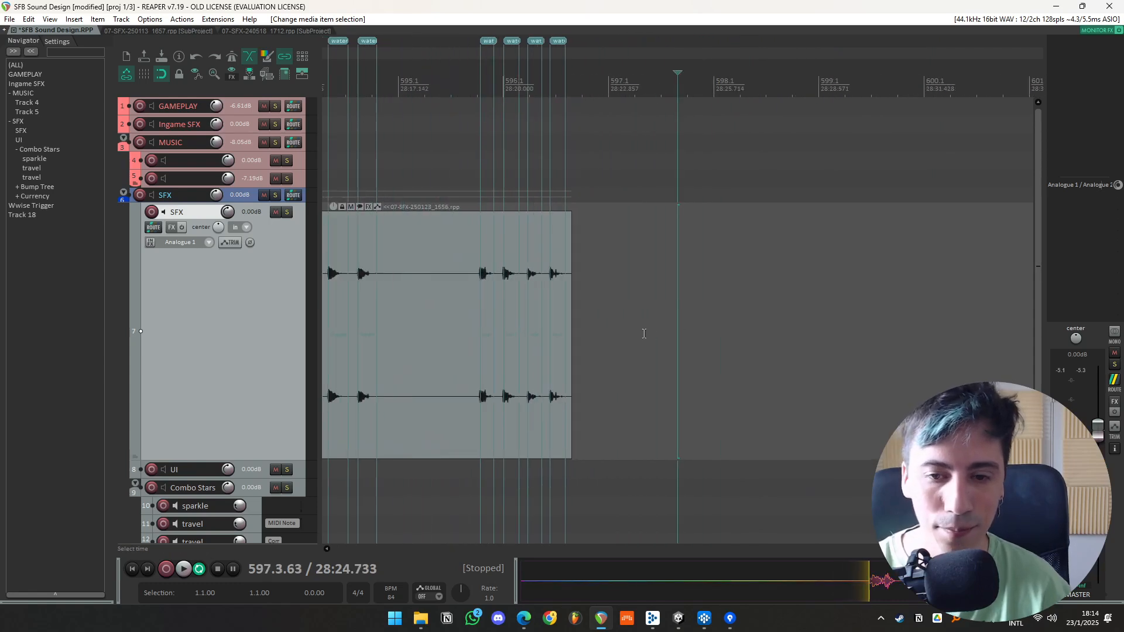
{"action": "left_click_drag", "start_coordinate": [599, 335], "coordinate": [798, 343]}
{"action": "right_click", "coordinate": [640, 324]}
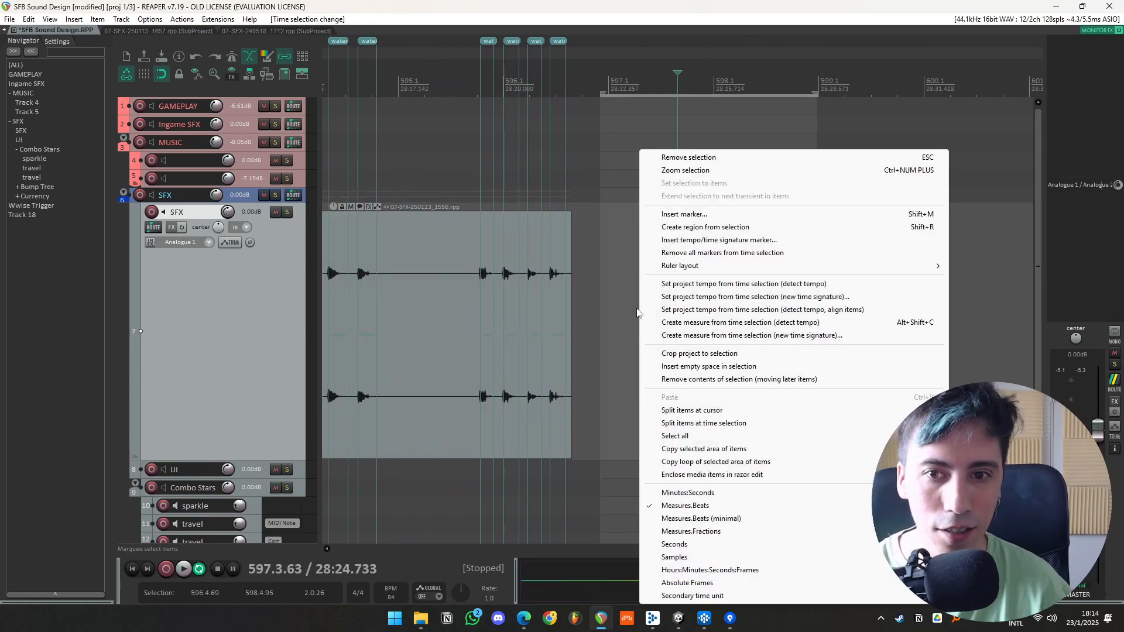
{"action": "left_click", "coordinate": [78, 25]}
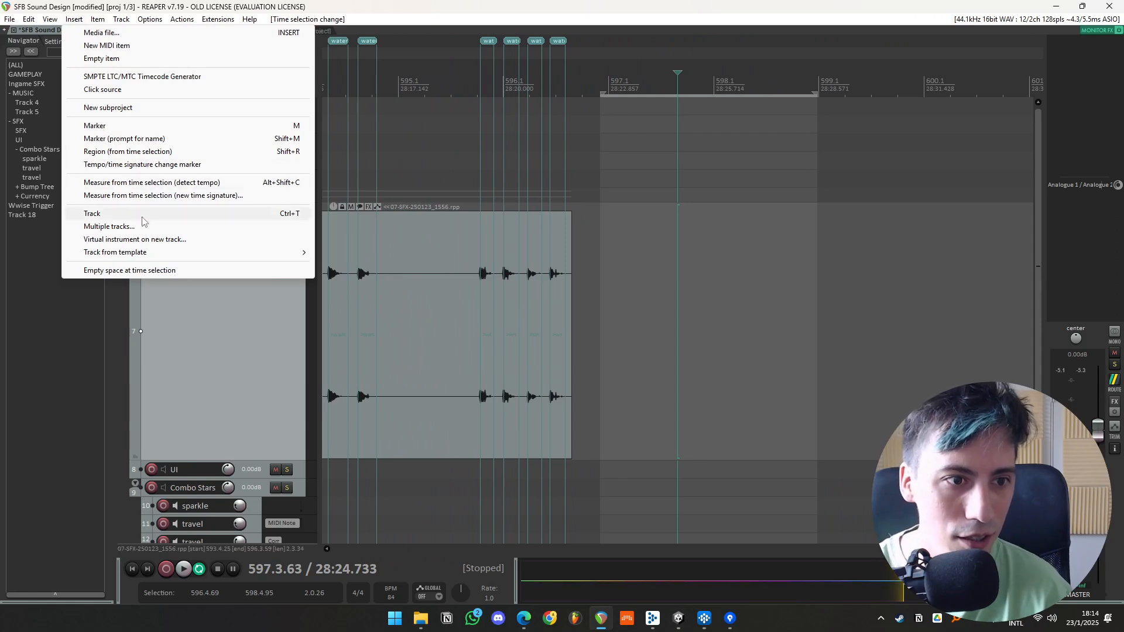
{"action": "left_click", "coordinate": [155, 108]}
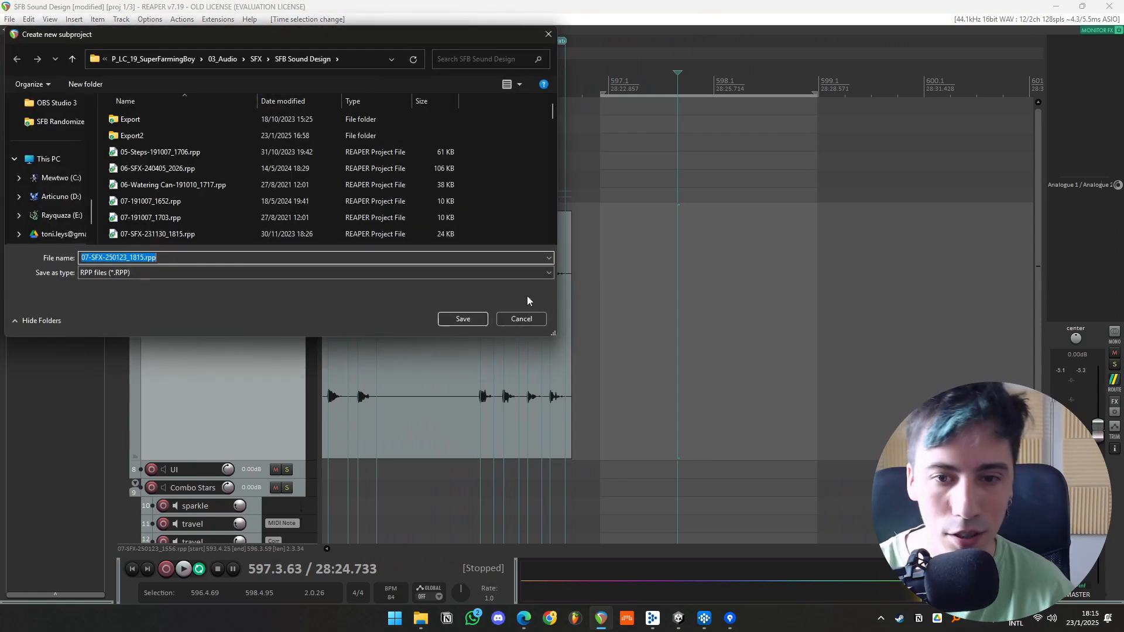
{"action": "left_click", "coordinate": [463, 319]}
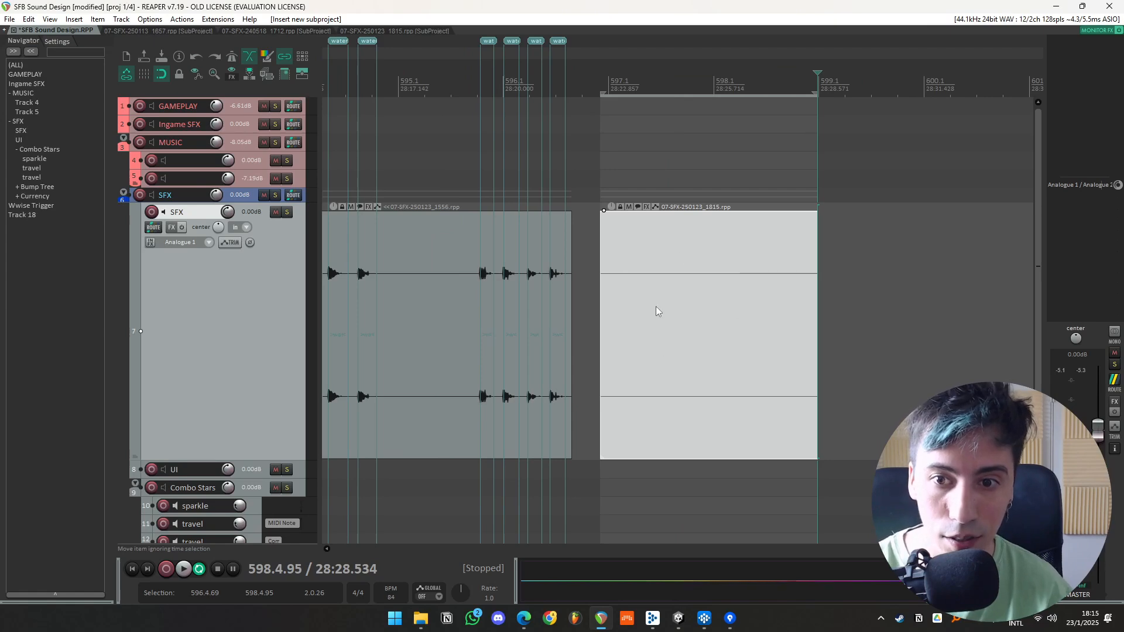
- Open the new 07-SFX-250123_1815 subproject and add one track, enlarging its height
{"action": "double_click", "coordinate": [691, 292]}
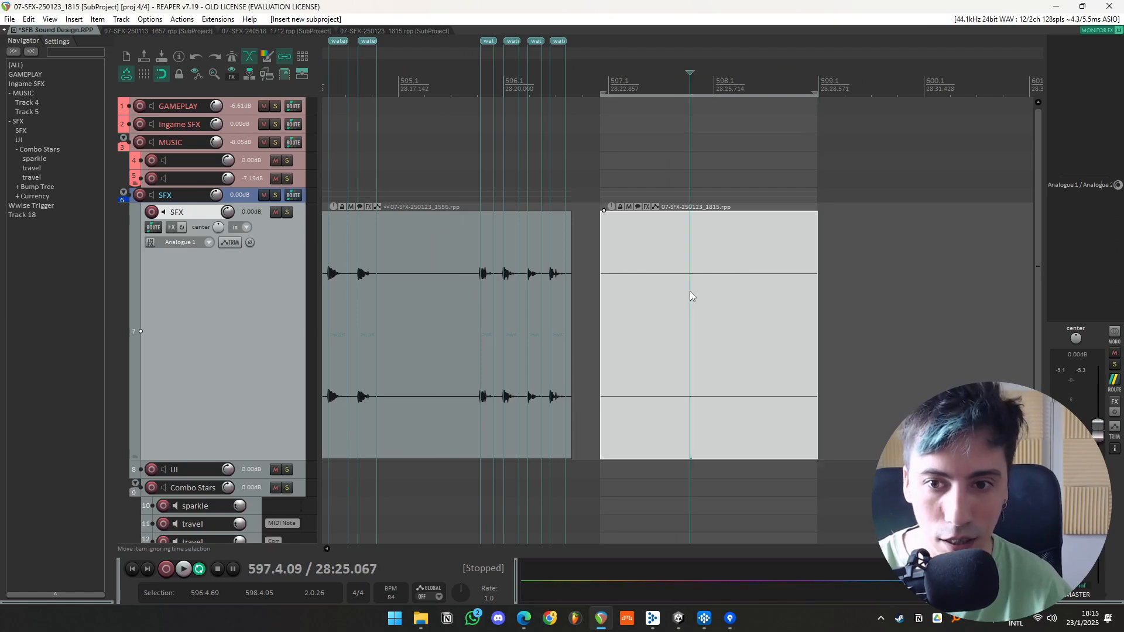
{"action": "scroll", "coordinate": [348, 250], "scroll_direction": "down", "scroll_amount": 2}
{"action": "left_click", "coordinate": [388, 251]}
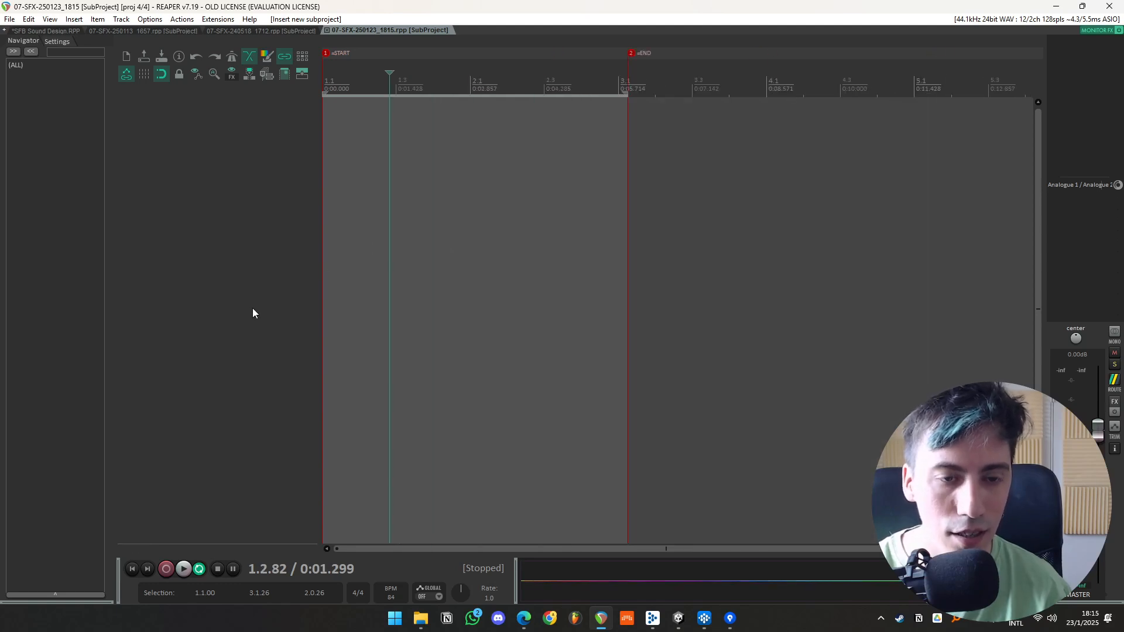
{"action": "double_click", "coordinate": [252, 308]}
{"action": "left_click_drag", "start_coordinate": [272, 129], "coordinate": [273, 209]}
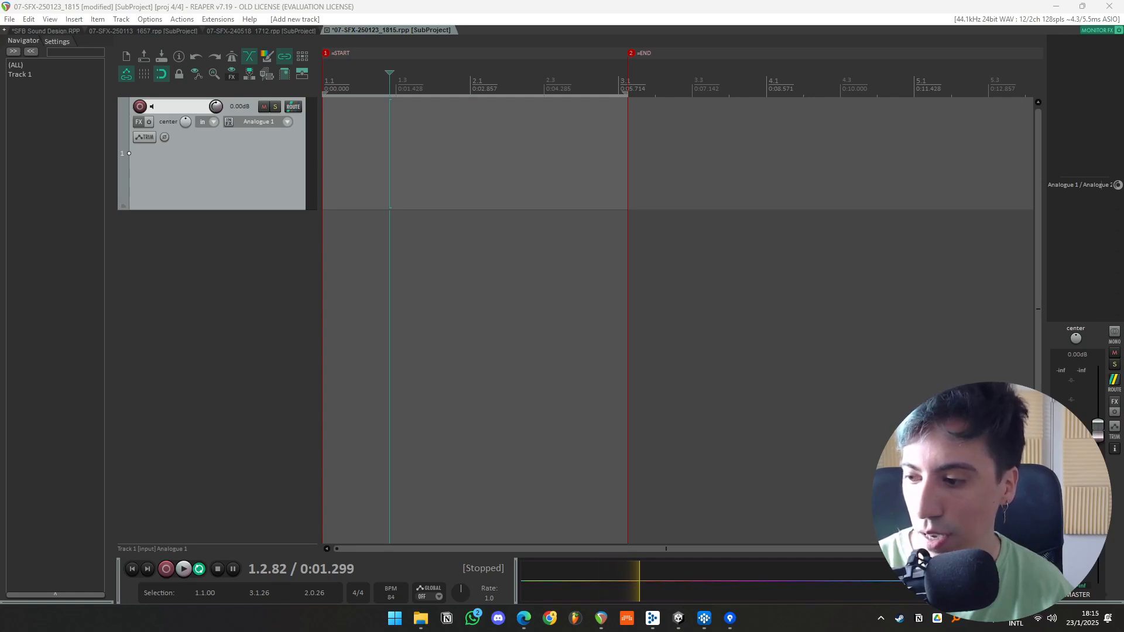
- Import two "Destruction, Collapse, Blow Up Stoney Structure" samples onto the track, one after the other with a gap between them
{"action": "left_click_drag", "start_coordinate": [575, 309], "coordinate": [349, 140]}
{"action": "left_click_drag", "start_coordinate": [820, 627], "coordinate": [771, 139]}
{"action": "scroll", "coordinate": [518, 134], "scroll_direction": "down", "scroll_amount": 3}
{"action": "left_click", "coordinate": [505, 152]}
{"action": "left_click", "coordinate": [620, 167]}
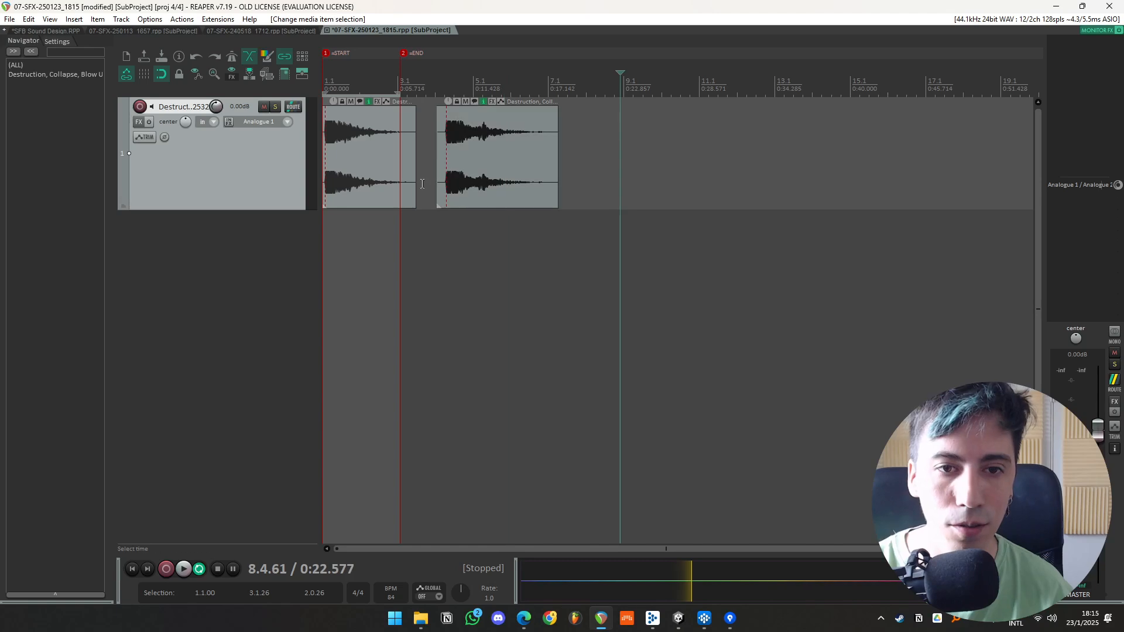
- Clear the time selection and slip the audio inside both explosion items so each sound starts at its item's beginning
{"action": "key", "text": "Escape"}
{"action": "left_click", "coordinate": [393, 220]}
{"action": "scroll", "coordinate": [412, 199], "scroll_direction": "up", "scroll_amount": 4}
{"action": "mouse_move", "coordinate": [450, 174]}
{"action": "left_mouse_down"}
{"action": "mouse_move", "coordinate": [421, 169]}
{"action": "mouse_move", "coordinate": [438, 171]}
{"action": "left_mouse_up"}
{"action": "left_click_drag", "start_coordinate": [888, 176], "coordinate": [855, 172]}
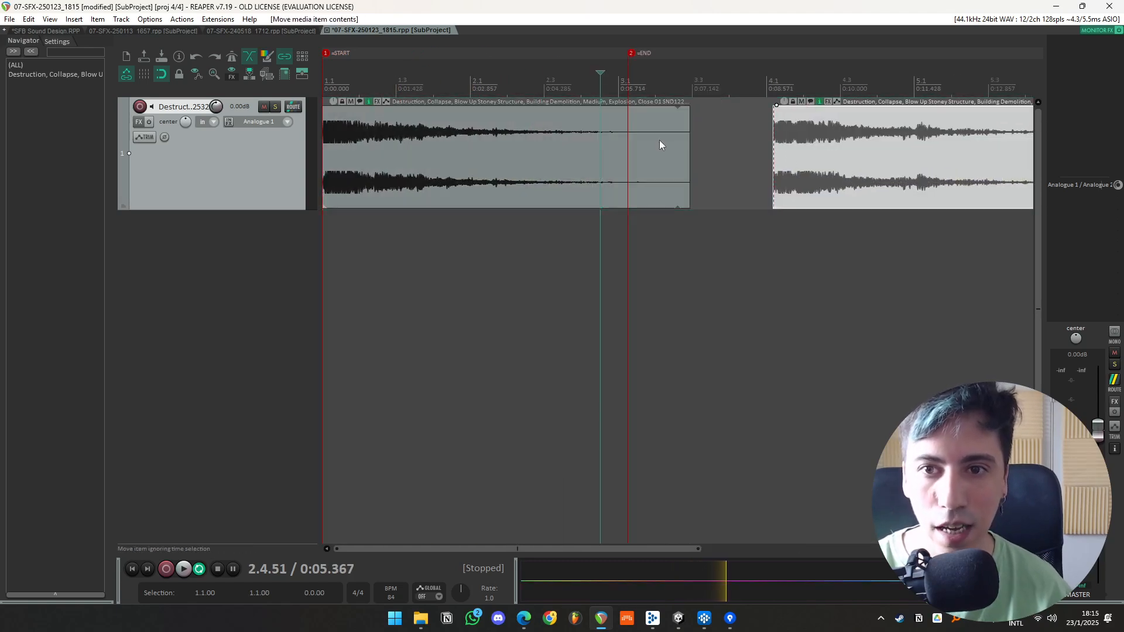
- Select both explosion items, lower their track's volume to -11.5 dB and return the edit cursor to the project start
{"action": "left_click_drag", "start_coordinate": [686, 148], "coordinate": [335, 147]}
{"action": "scroll", "coordinate": [631, 148], "scroll_direction": "down", "scroll_amount": 3}
{"action": "scroll", "coordinate": [577, 167], "scroll_direction": "down", "scroll_amount": 2}
{"action": "left_click_drag", "start_coordinate": [219, 107], "coordinate": [220, 126]}
{"action": "left_click", "coordinate": [133, 569]}
{"action": "scroll", "coordinate": [499, 377], "scroll_direction": "up", "scroll_amount": 2}
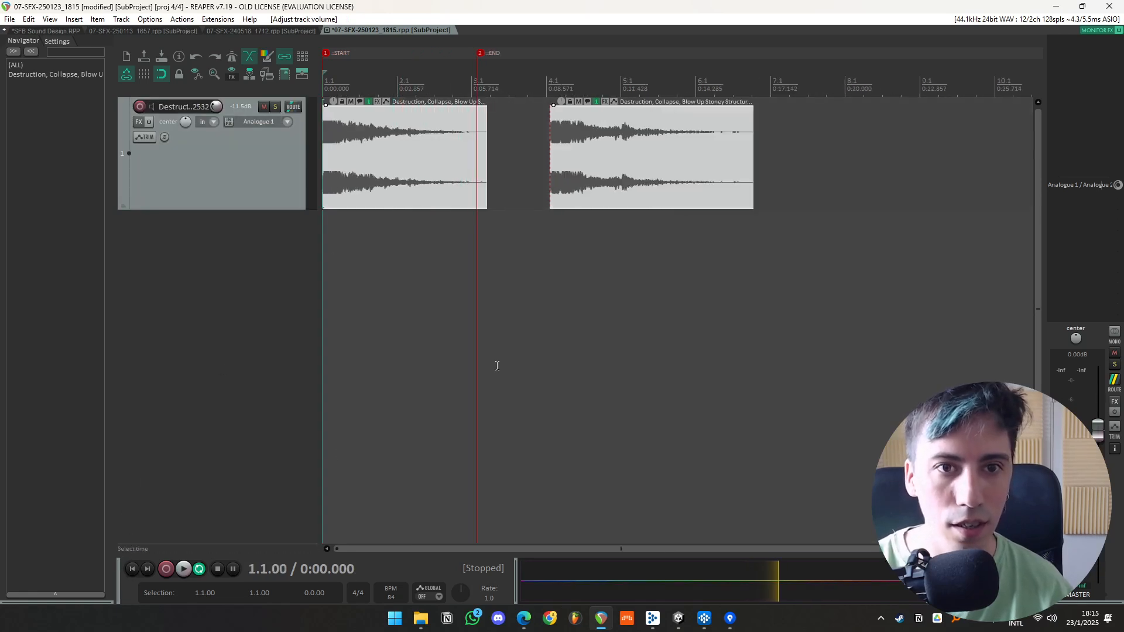
- Move the END marker past the second explosion to just before measure 7, and shift the two items closer together
{"action": "left_click_drag", "start_coordinate": [482, 54], "coordinate": [778, 69]}
{"action": "left_click", "coordinate": [460, 155]}
{"action": "left_click_drag", "start_coordinate": [454, 178], "coordinate": [475, 178]}
{"action": "left_click_drag", "start_coordinate": [608, 169], "coordinate": [600, 169]}
{"action": "left_click", "coordinate": [556, 245]}
{"action": "left_click", "coordinate": [418, 171]}
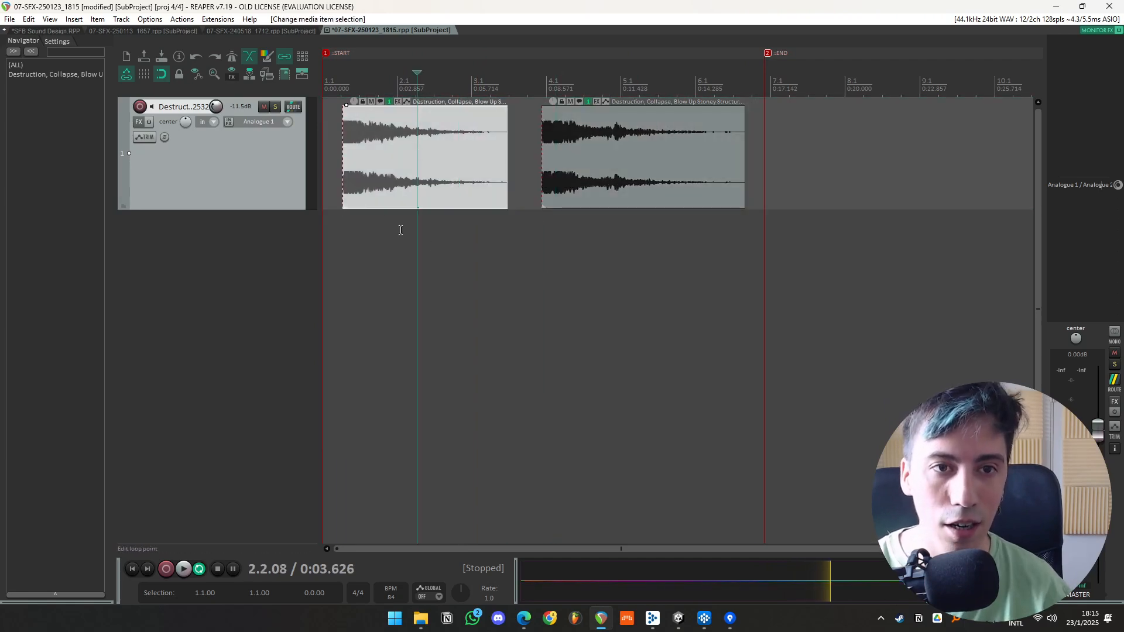
- Save the subproject and, back in the SFB Sound Design project, lengthen its SFX item to cover both explosions
{"action": "key", "text": "ctrl+s"}
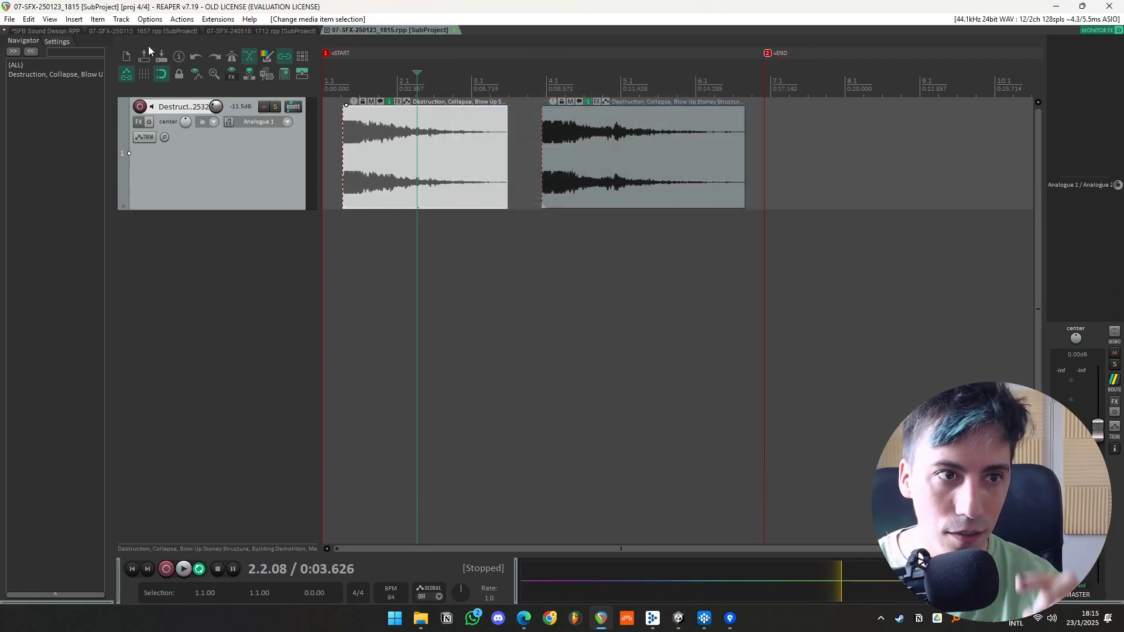
{"action": "left_click", "coordinate": [61, 32]}
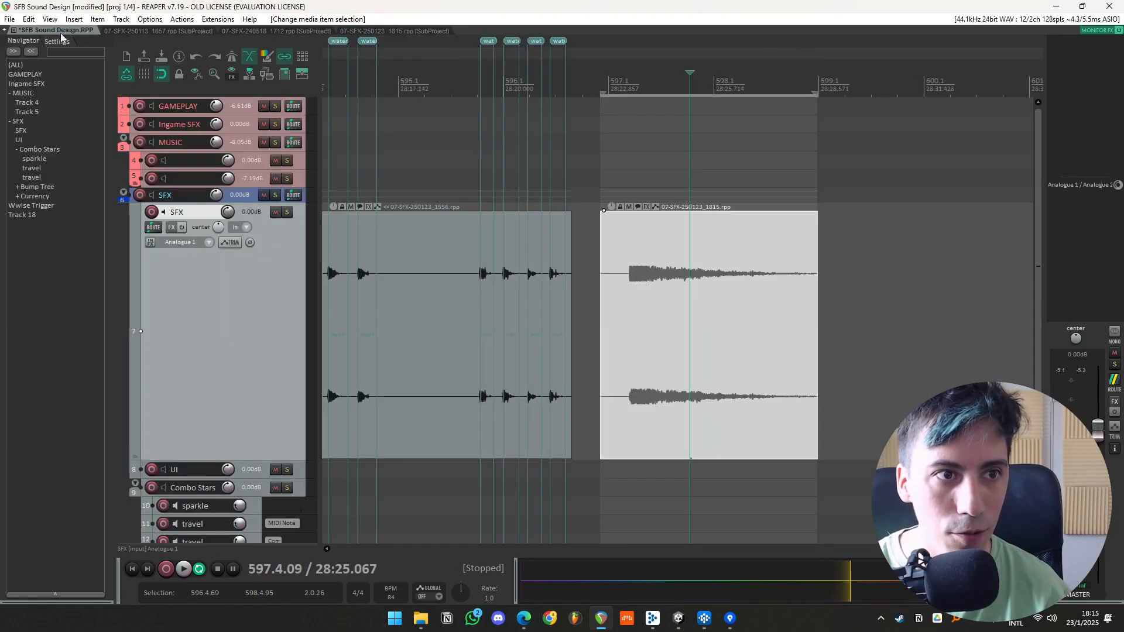
{"action": "scroll", "coordinate": [699, 325], "scroll_direction": "down", "scroll_amount": 5}
{"action": "left_click", "coordinate": [741, 313]}
{"action": "left_click_drag", "start_coordinate": [697, 318], "coordinate": [773, 322]}
{"action": "left_click", "coordinate": [745, 331]}
{"action": "left_click", "coordinate": [740, 325]}
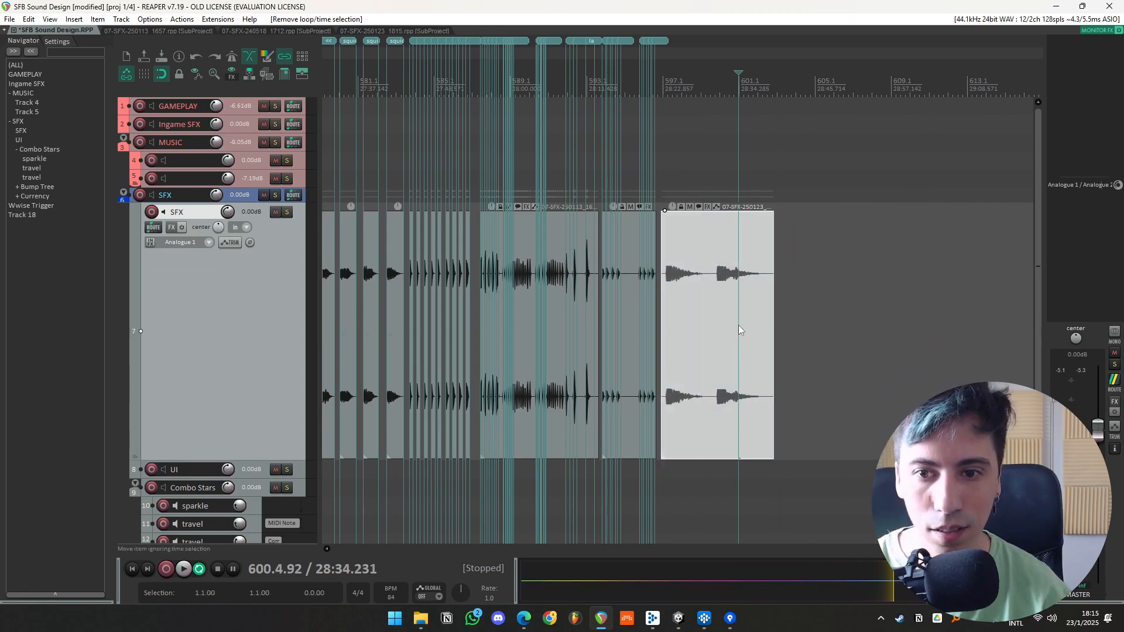
- Reopen the 07-SFX-250123_1815 subproject and create a region spanning exactly the first explosion item
{"action": "scroll", "coordinate": [738, 324], "scroll_direction": "up", "scroll_amount": 4}
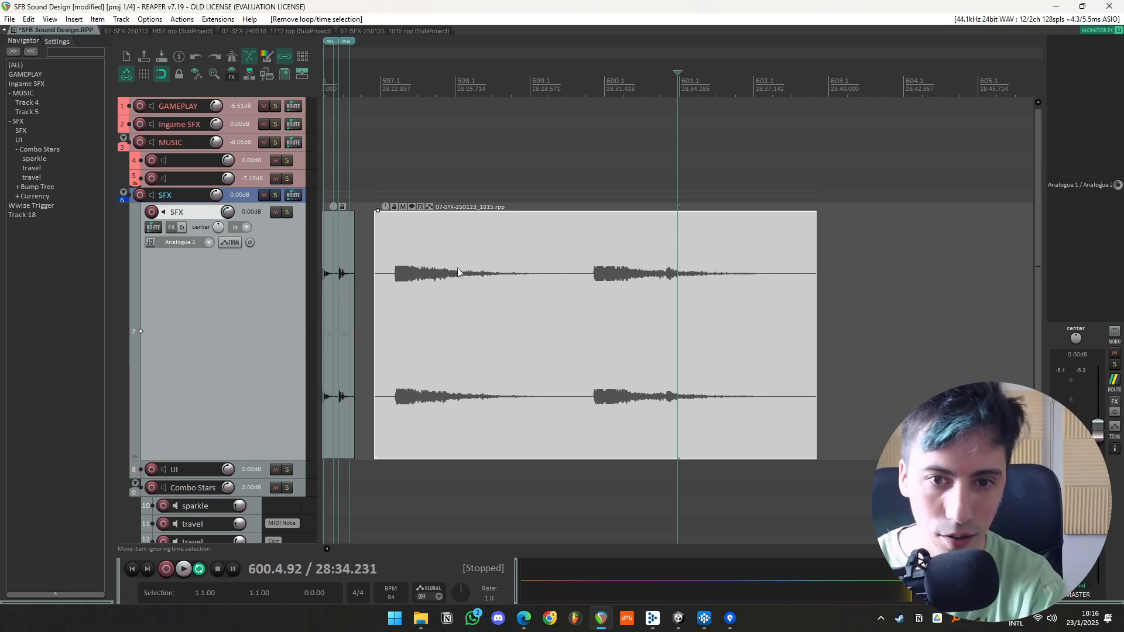
{"action": "double_click", "coordinate": [564, 311]}
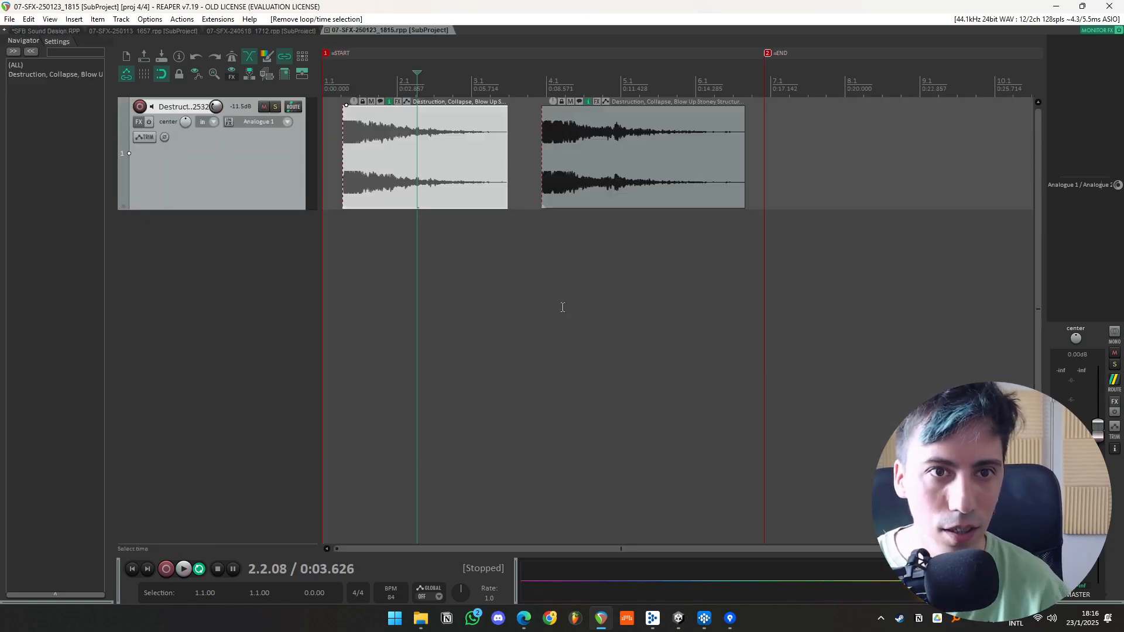
{"action": "left_click", "coordinate": [624, 147]}
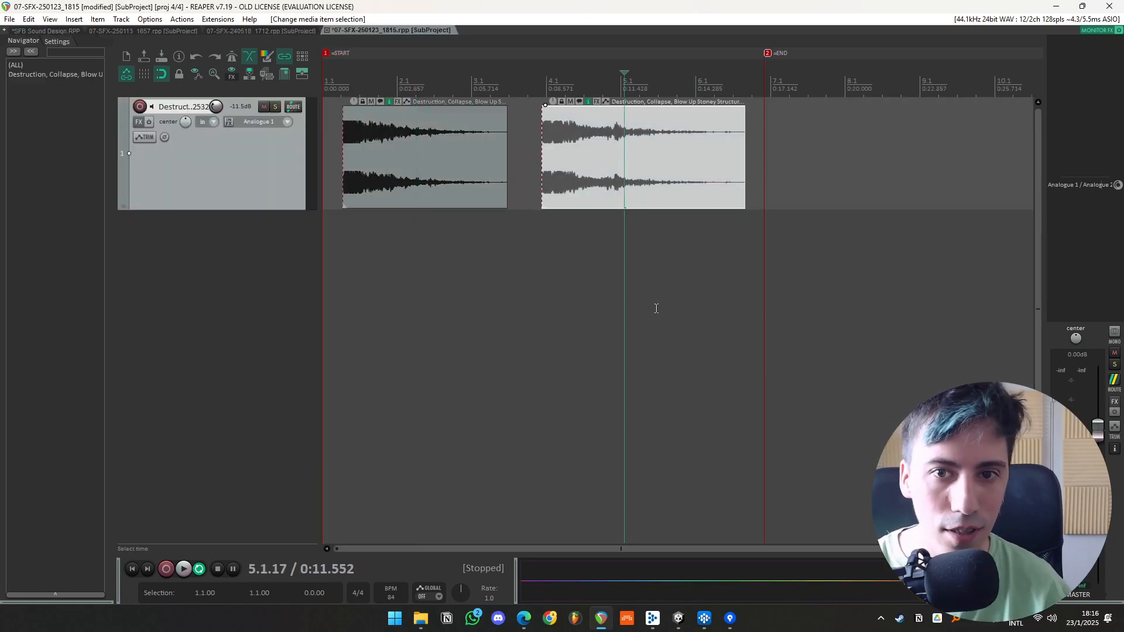
{"action": "left_click", "coordinate": [431, 156]}
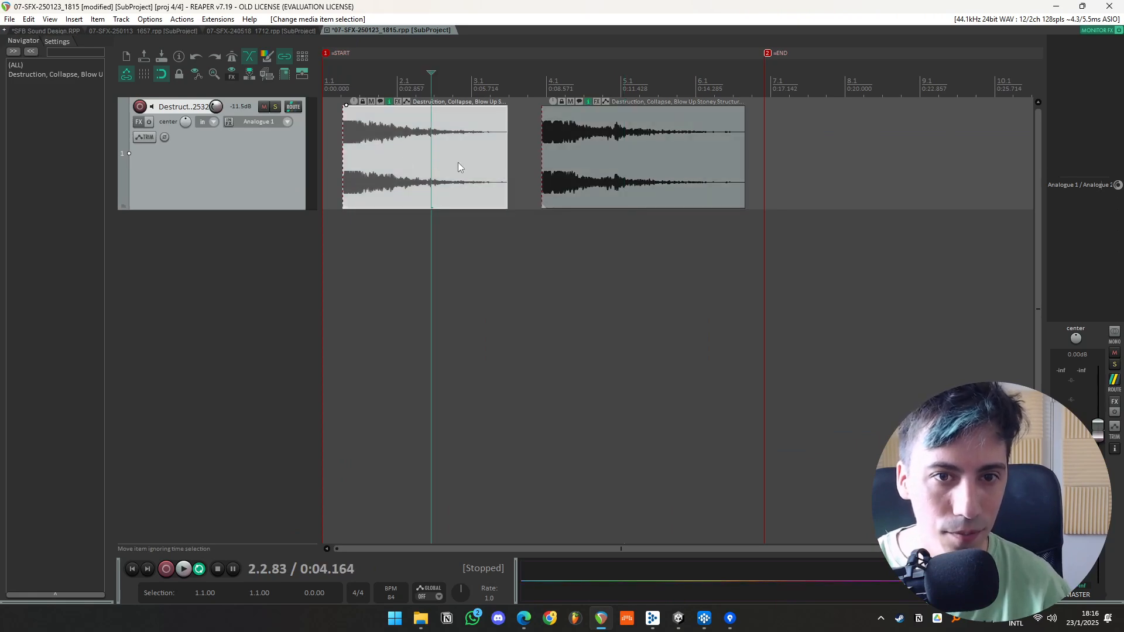
{"action": "double_click", "coordinate": [404, 158], "text": "shift"}
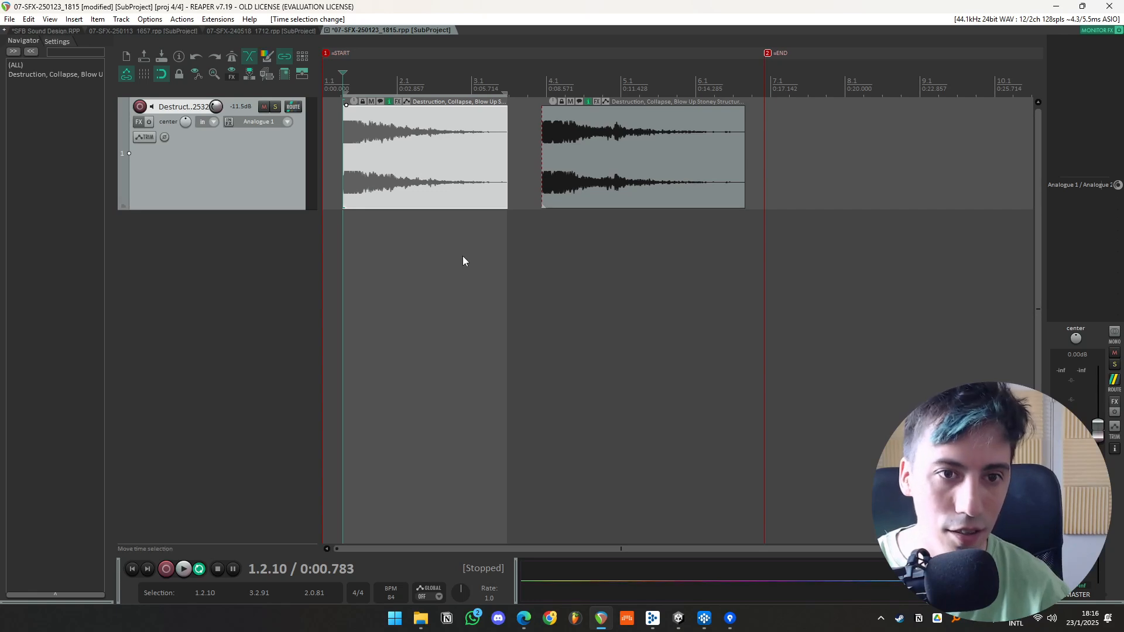
{"action": "key", "text": "shift+r"}
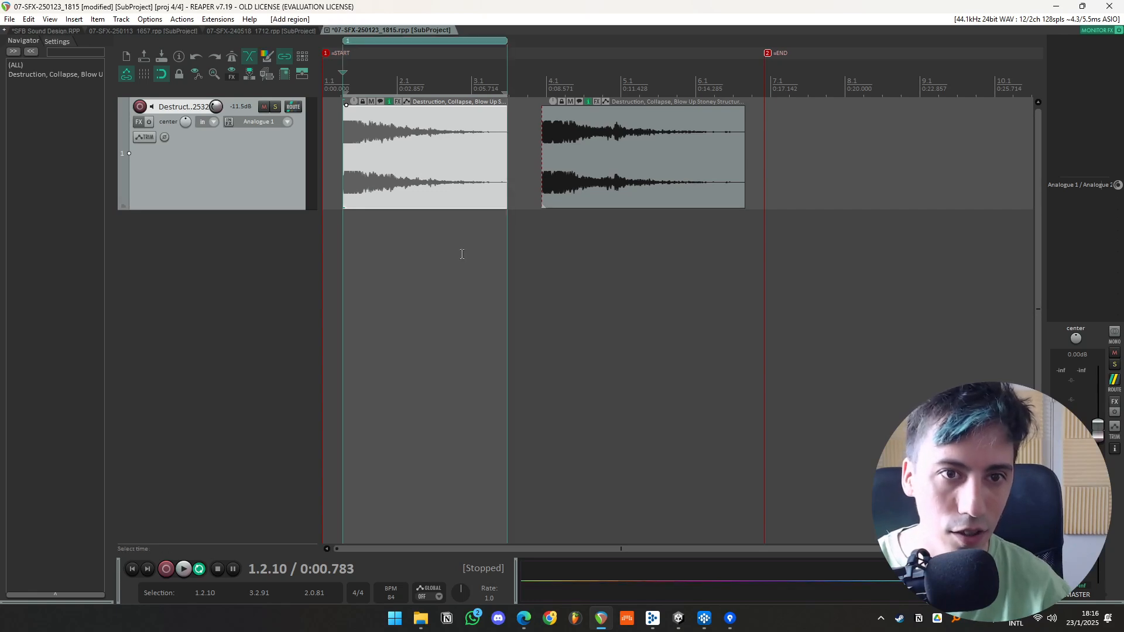
- Replace the time selection with one spanning the second explosion item, from 3.4.75 to 6.3.65
{"action": "left_click", "coordinate": [601, 168]}
{"action": "left_click", "coordinate": [538, 155]}
{"action": "key", "text": "Escape"}
{"action": "left_click", "coordinate": [542, 136]}
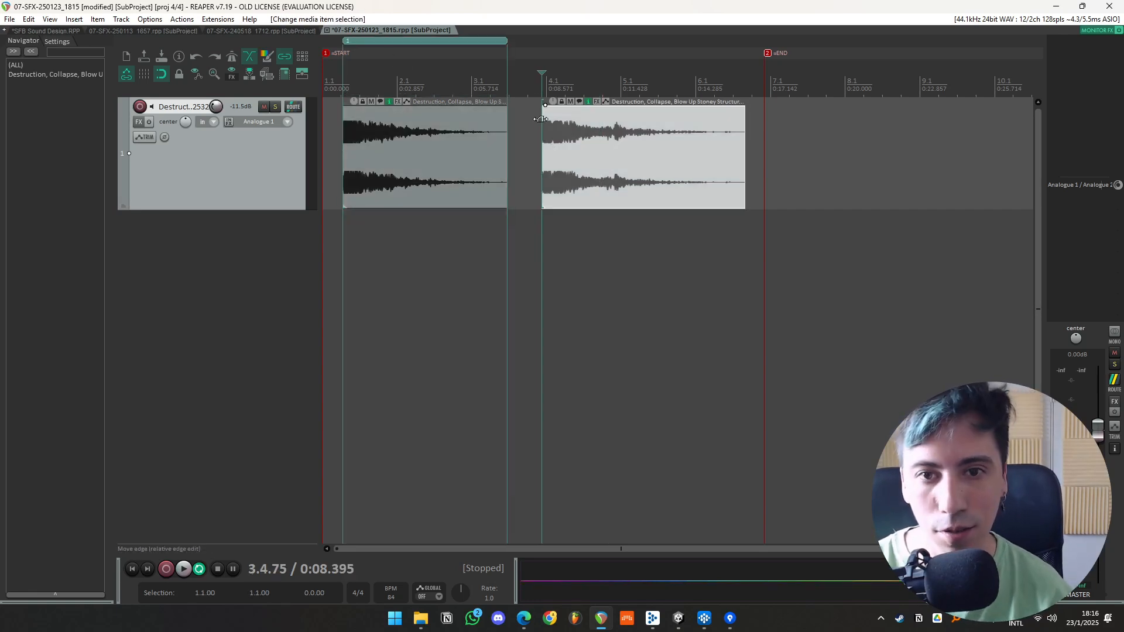
{"action": "left_click_drag", "start_coordinate": [573, 82], "coordinate": [740, 88]}
{"action": "left_click_drag", "start_coordinate": [573, 94], "coordinate": [542, 95]}
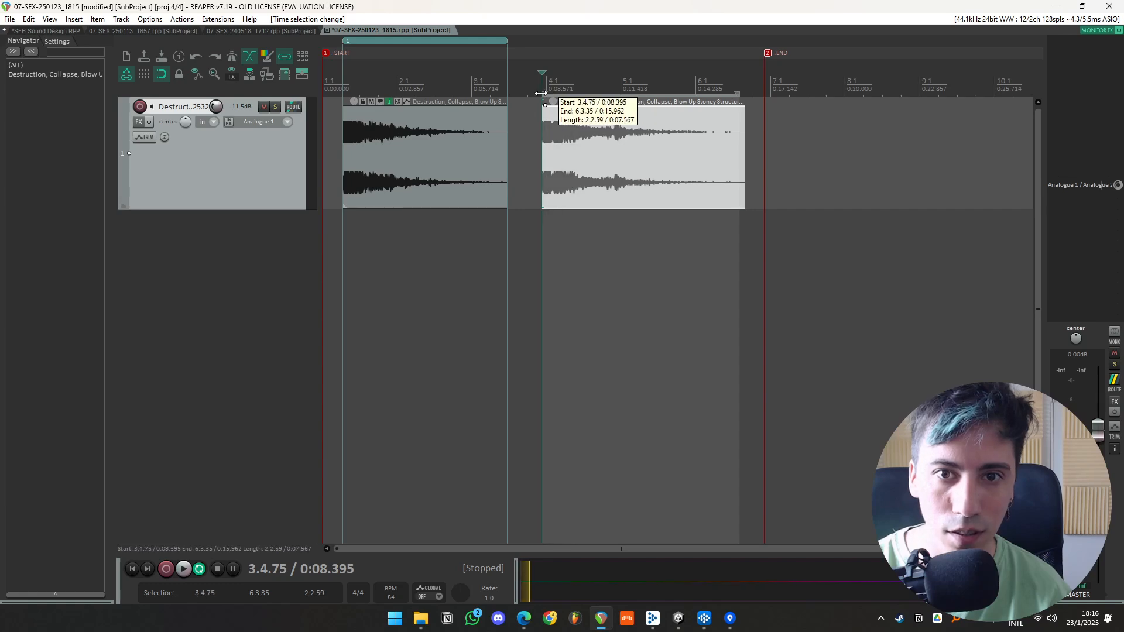
{"action": "left_click", "coordinate": [737, 95]}
{"action": "left_click_drag", "start_coordinate": [737, 95], "coordinate": [745, 95]}
- Insert a region from the time selection over the second explosion
{"action": "right_click", "coordinate": [612, 89]}
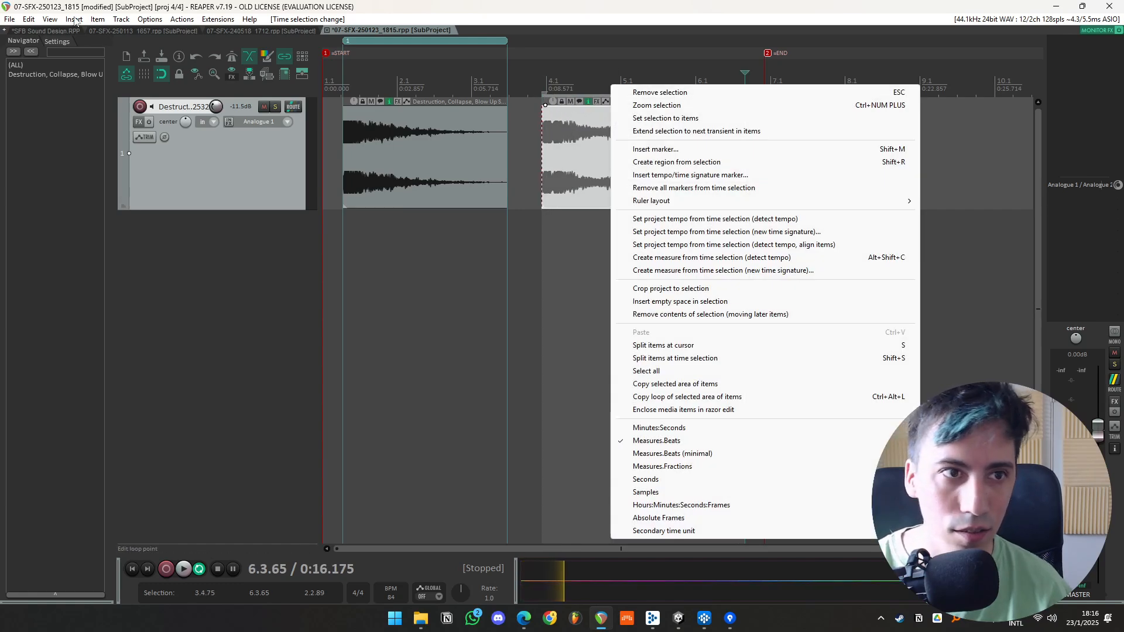
{"action": "left_click", "coordinate": [74, 19]}
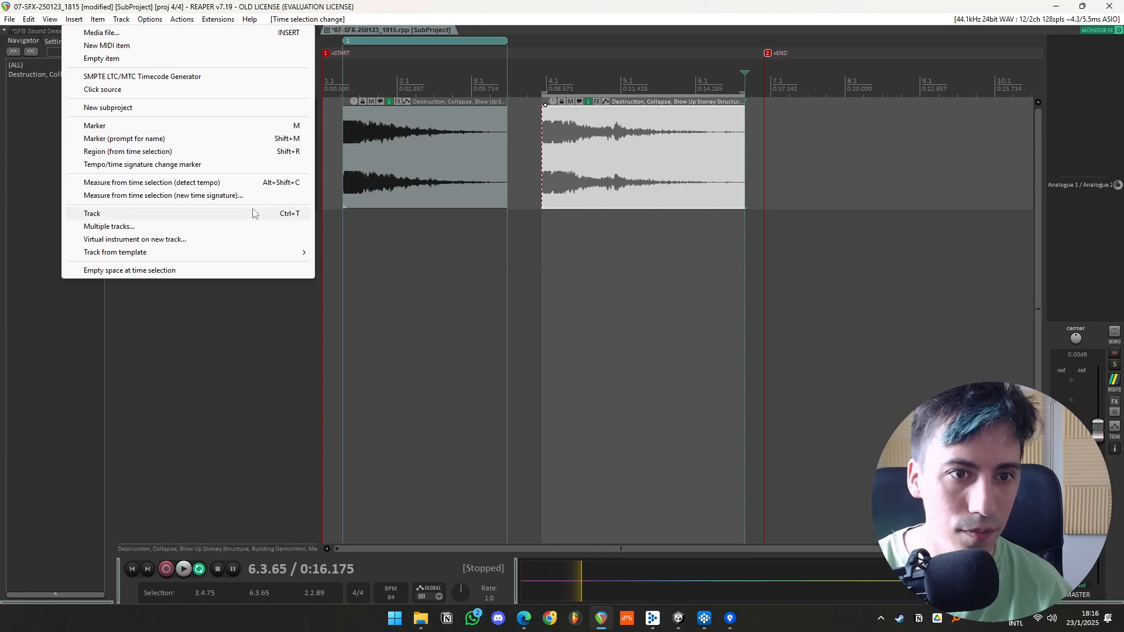
{"action": "left_click", "coordinate": [265, 156]}
{"action": "left_click", "coordinate": [625, 263]}
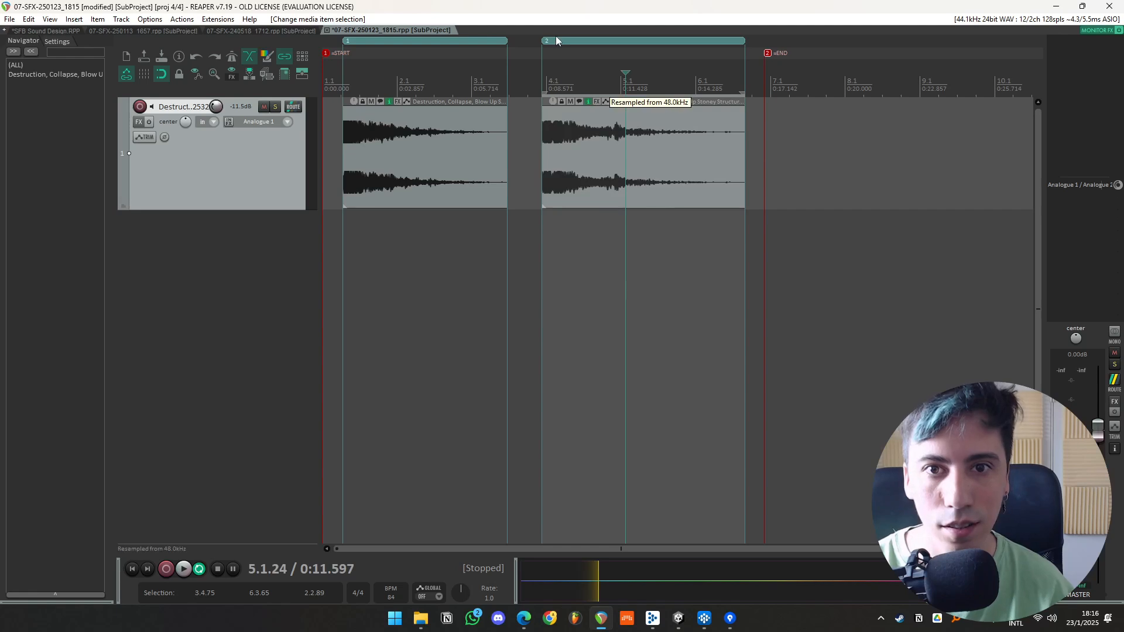
- Undo the second explosion's region and recreate it from a time selection fitted to the item
{"action": "key", "text": "ctrl+z"}
{"action": "key", "text": "ctrl+z"}
{"action": "left_click", "coordinate": [572, 252]}
{"action": "left_click", "coordinate": [623, 159]}
{"action": "left_click", "coordinate": [648, 159], "text": "shift"}
{"action": "key", "text": "shift+r"}
- Launch the keyviz application
{"action": "key", "text": "super"}
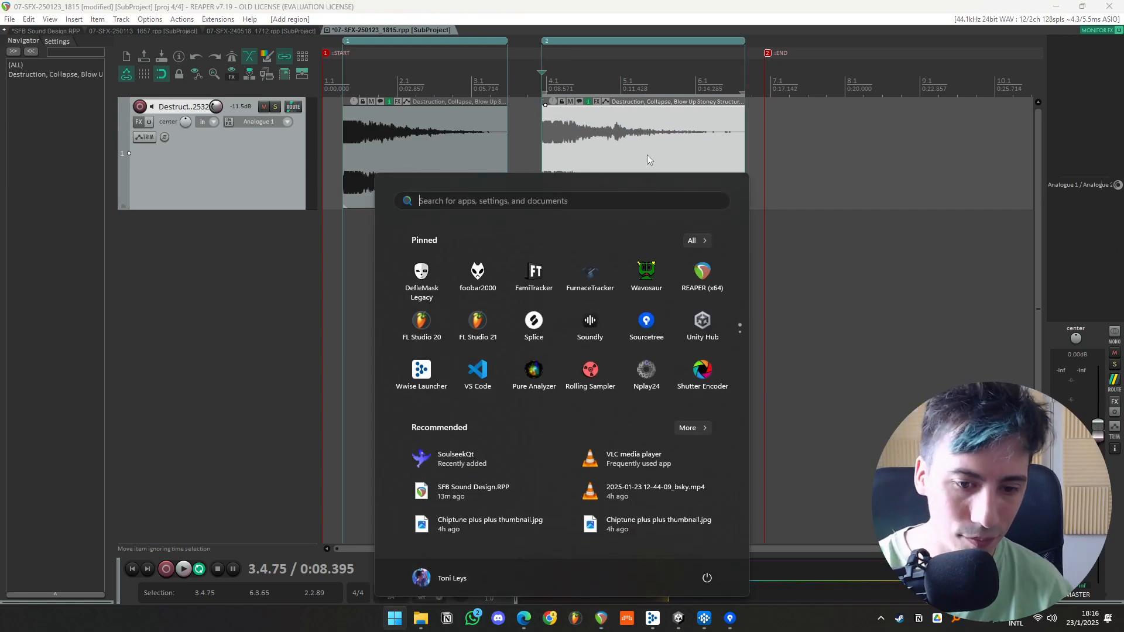
{"action": "type", "text": "keyviz"}
{"action": "key", "text": "Return"}
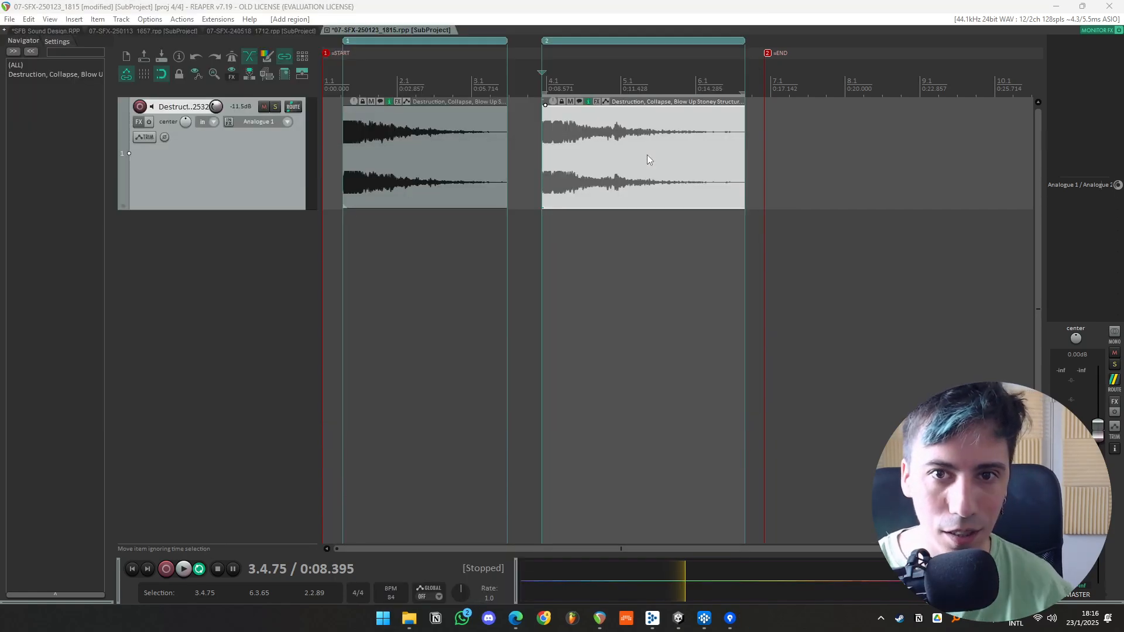
- Delete the region over the second explosion and fit a fresh time selection to that item
{"action": "left_click", "coordinate": [657, 265]}
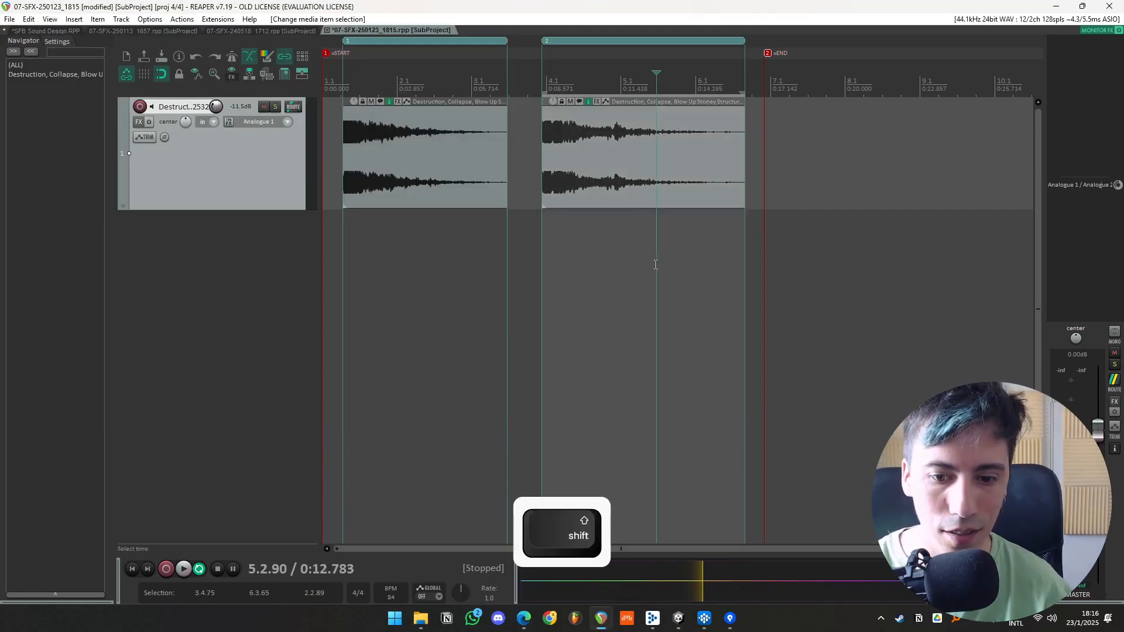
{"action": "key", "text": "Escape"}
{"action": "left_click", "coordinate": [629, 172]}
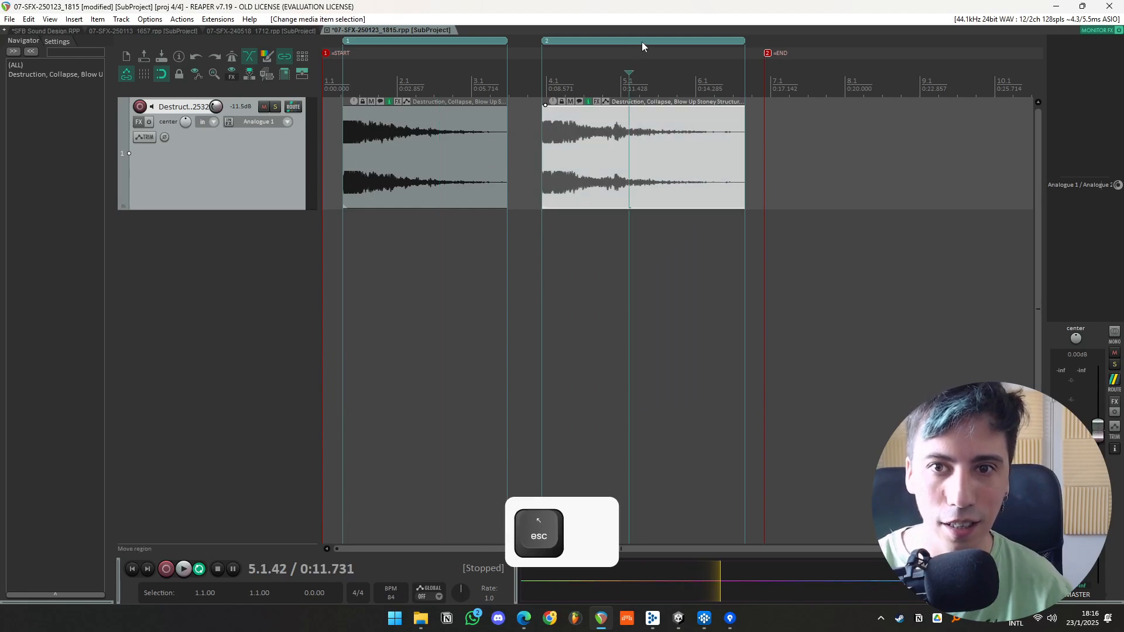
{"action": "left_click", "coordinate": [643, 42], "text": "alt"}
{"action": "left_click", "coordinate": [583, 269]}
{"action": "left_click", "coordinate": [640, 150], "text": "alt+shift"}
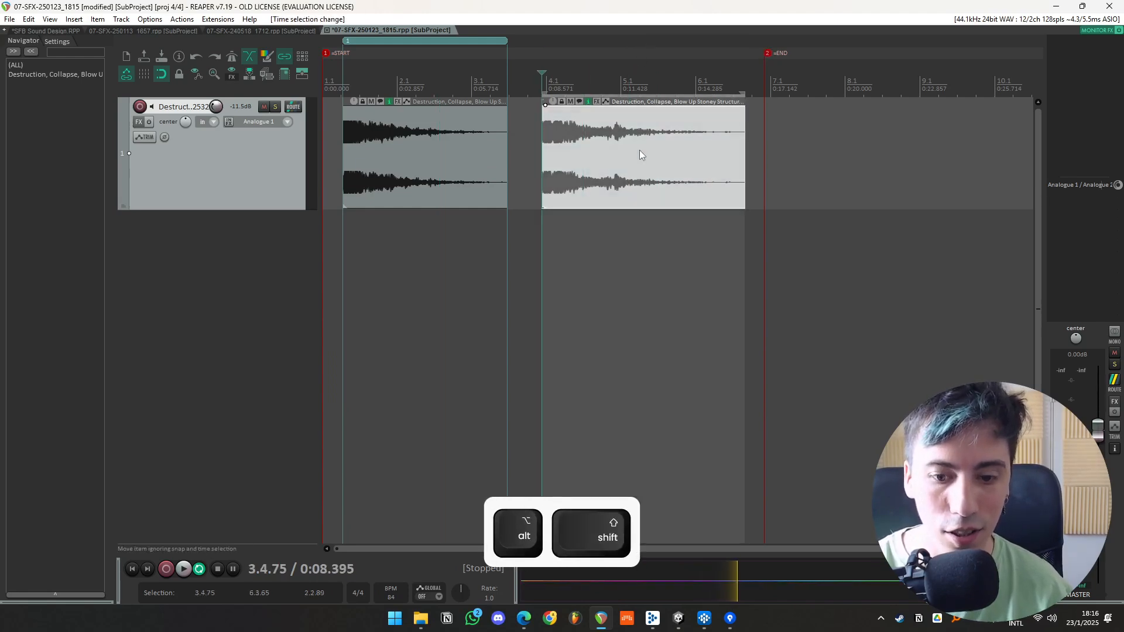
- Insert a region from the time selection over the second explosion and name the first explosion's region explosion_1
{"action": "key", "text": "shift+r"}
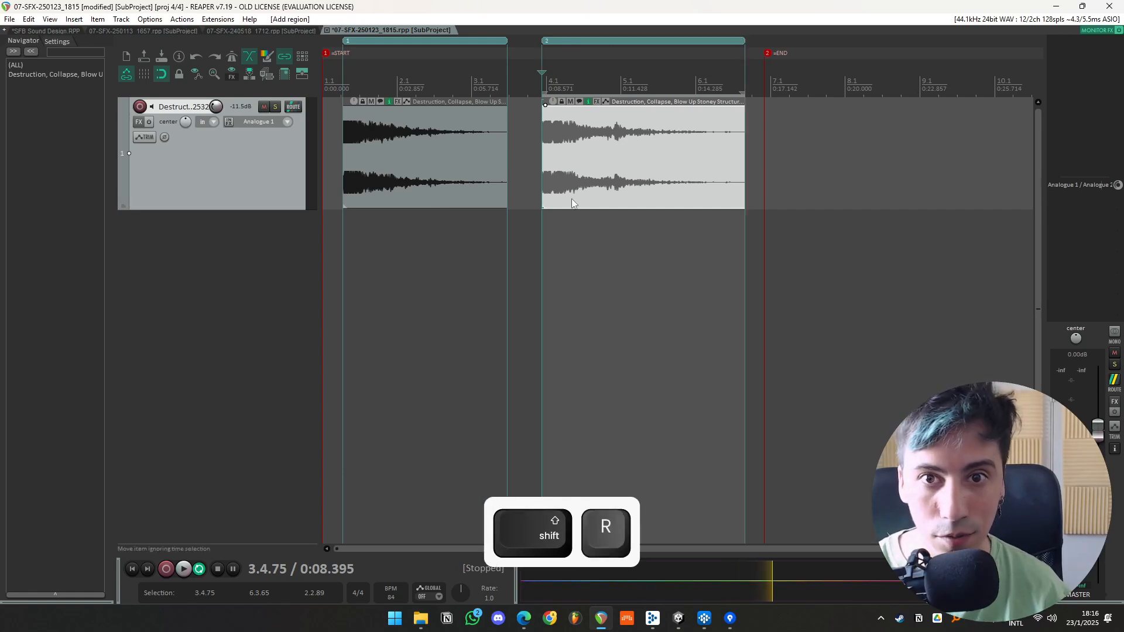
{"action": "left_click", "coordinate": [631, 193]}
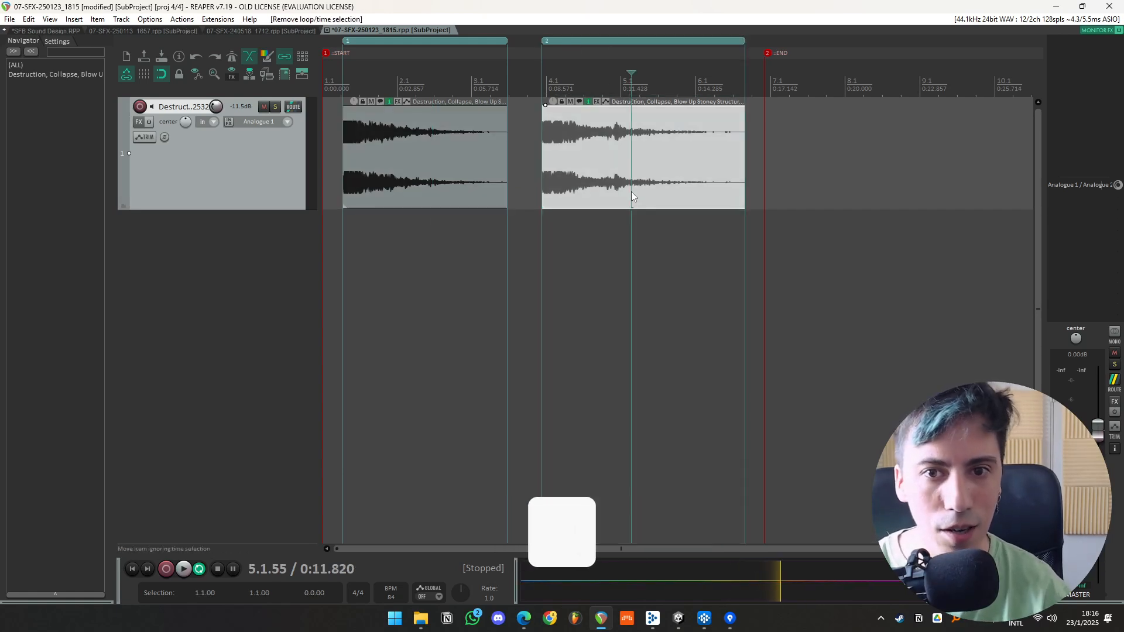
{"action": "double_click", "coordinate": [406, 41]}
{"action": "type", "text": "explosion_1"}
{"action": "key", "text": "Return"}
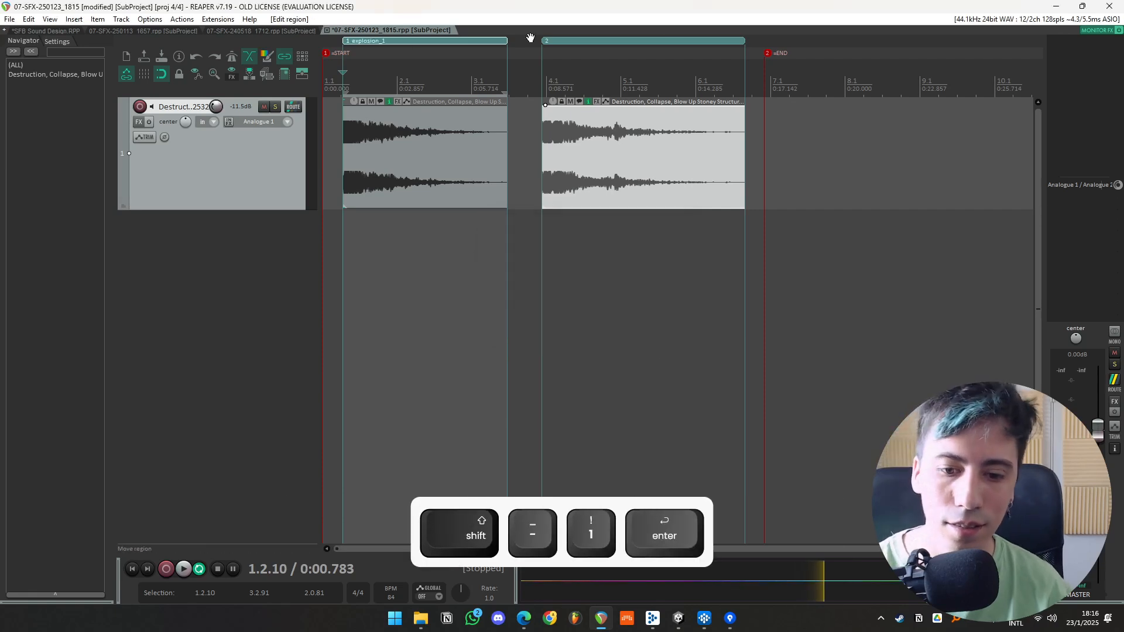
- Name the second explosion's region explosion_2 and save the subproject
{"action": "double_click", "coordinate": [643, 41]}
{"action": "type", "text": "exp"}
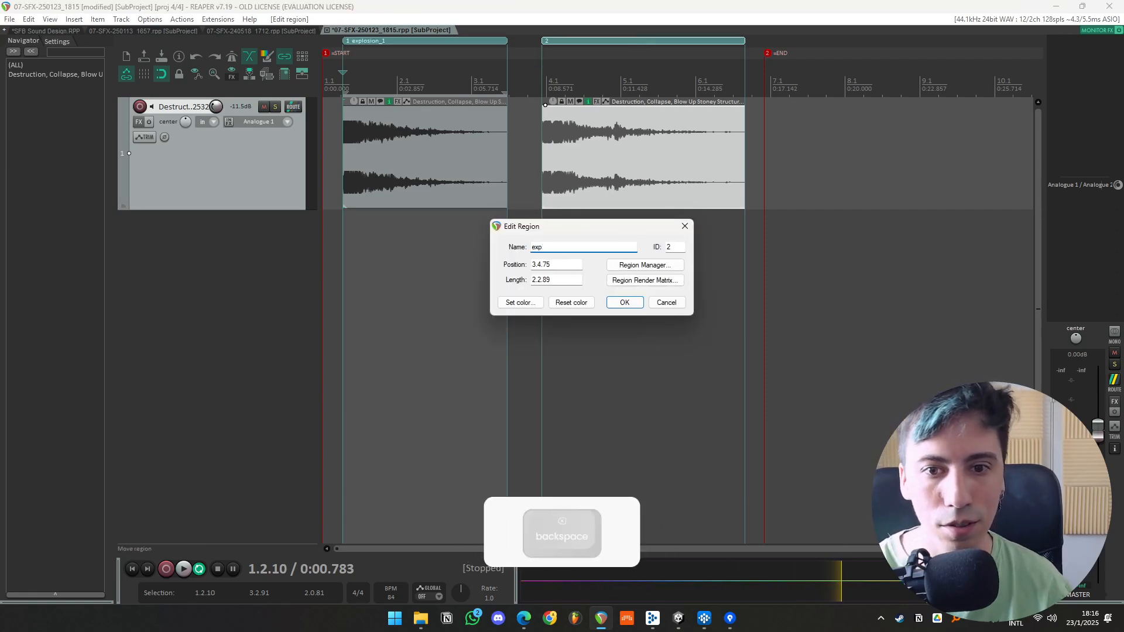
{"action": "type", "text": "losio"}
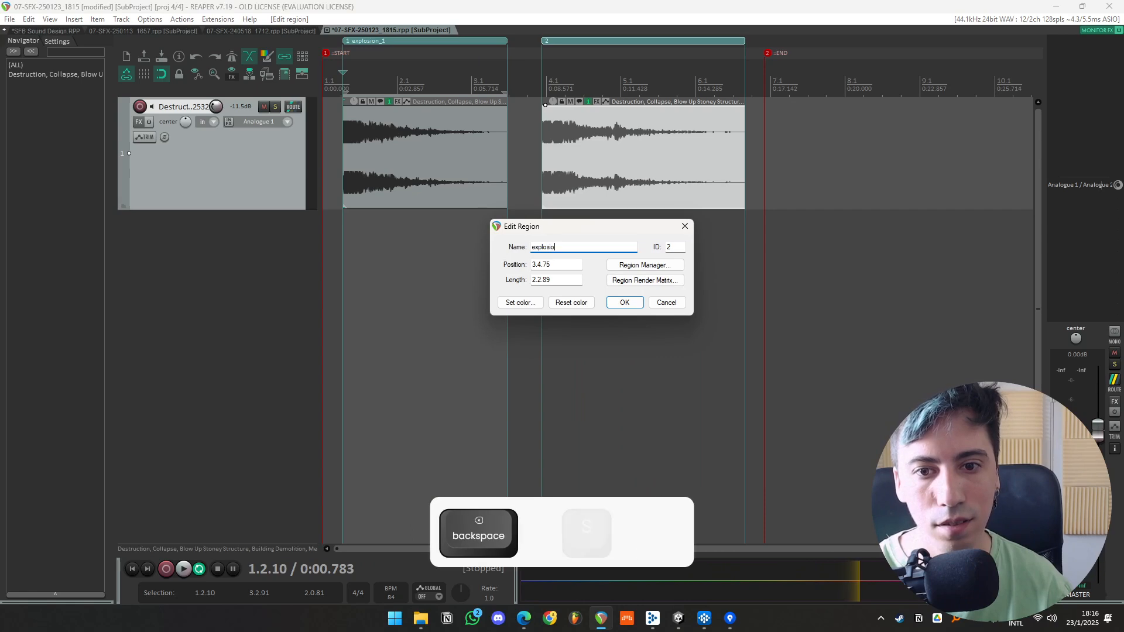
{"action": "type", "text": "n_2"}
{"action": "key", "text": "Return"}
{"action": "left_click", "coordinate": [586, 253]}
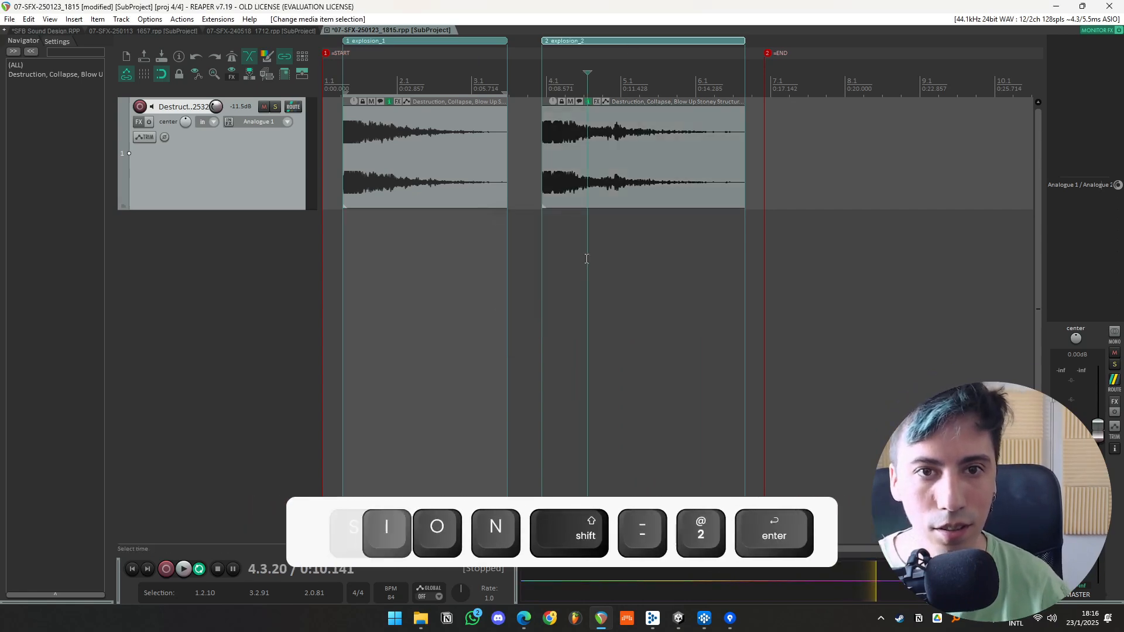
{"action": "key", "text": "ctrl+s"}
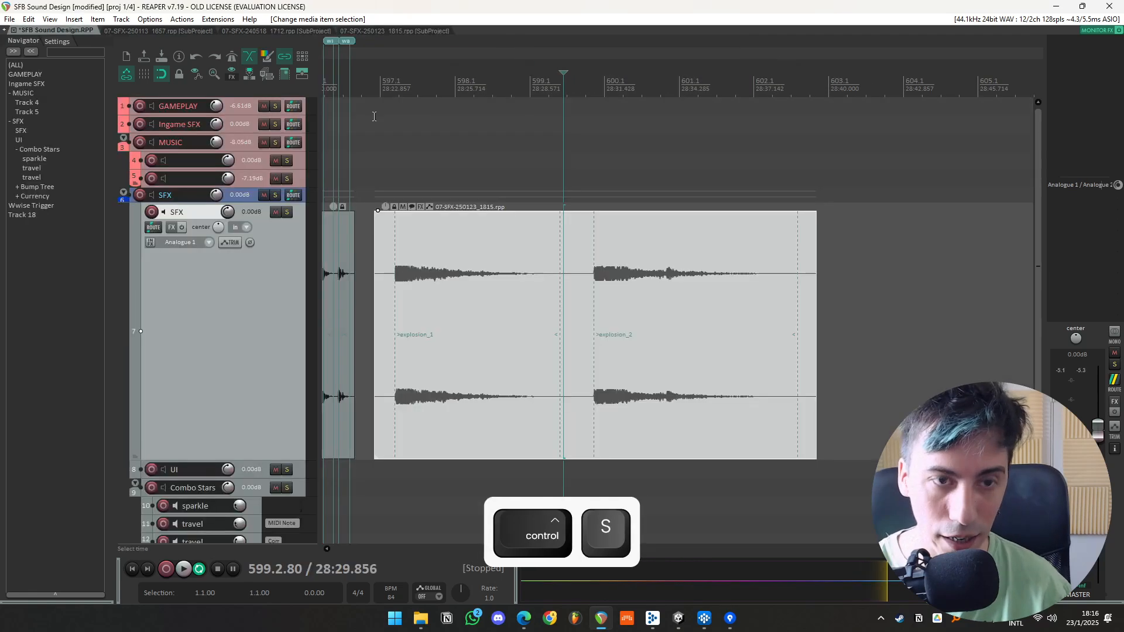
- Examine the explosion_1 and explosion_2 region cues on the subproject item in the main project
{"action": "left_click", "coordinate": [872, 323]}
{"action": "left_click", "coordinate": [401, 350]}
{"action": "left_click", "coordinate": [416, 337]}
{"action": "left_click", "coordinate": [634, 339]}
{"action": "left_click", "coordinate": [732, 340]}
{"action": "left_click", "coordinate": [381, 344]}
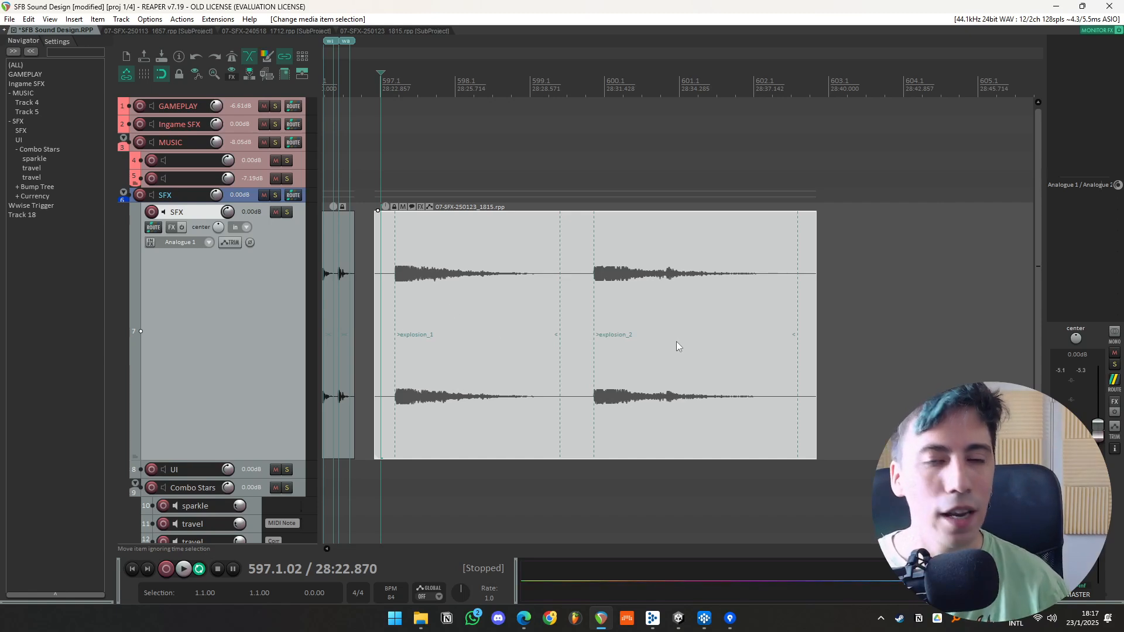
- Try splitting the subproject item by hand at the start and end of explosion_1, and undo the splits
{"action": "left_click", "coordinate": [398, 325]}
{"action": "key", "text": "s"}
{"action": "left_click", "coordinate": [559, 322]}
{"action": "key", "text": "s"}
{"action": "key", "text": "ctrl+z"}
{"action": "key", "text": "ctrl+z"}
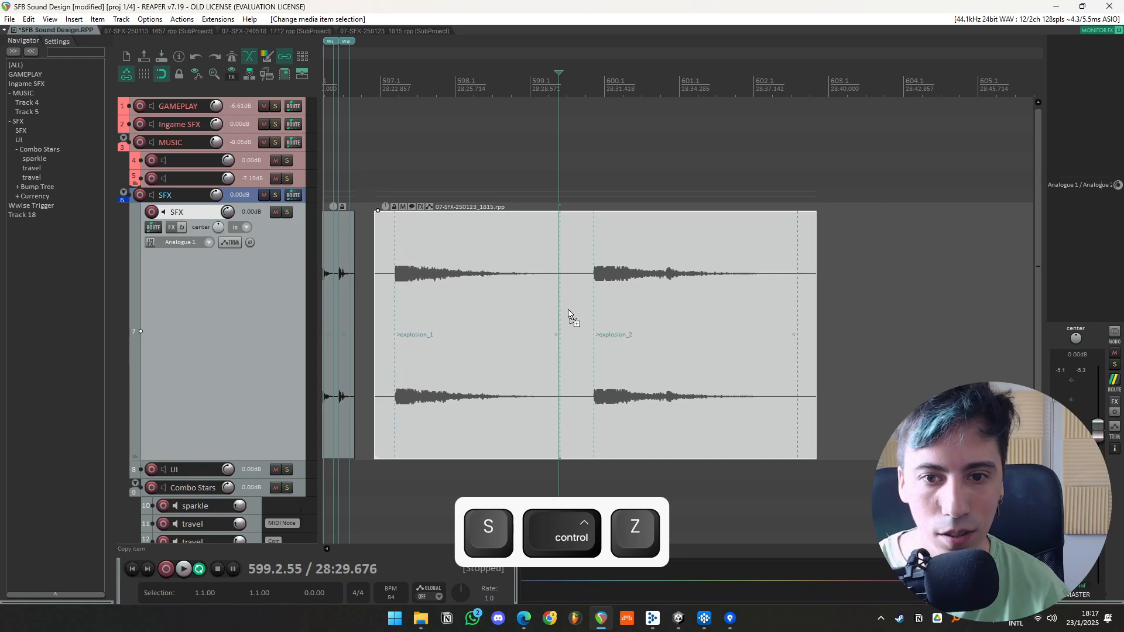
{"action": "key", "text": "ctrl+z"}
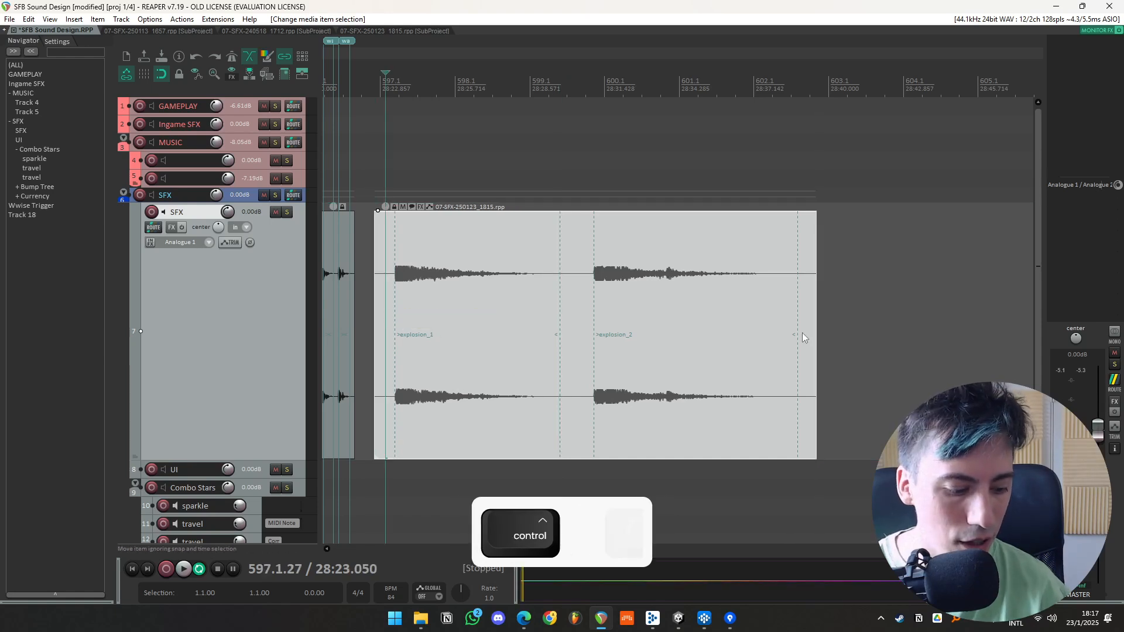
- Step the edit cursor through the explosion_1 and explosion_2 cue boundaries inside the subproject item
{"action": "key", "text": "shift+Tab"}
{"action": "left_click", "coordinate": [480, 326]}
{"action": "left_click", "coordinate": [381, 318]}
{"action": "key", "text": "shift+Tab"}
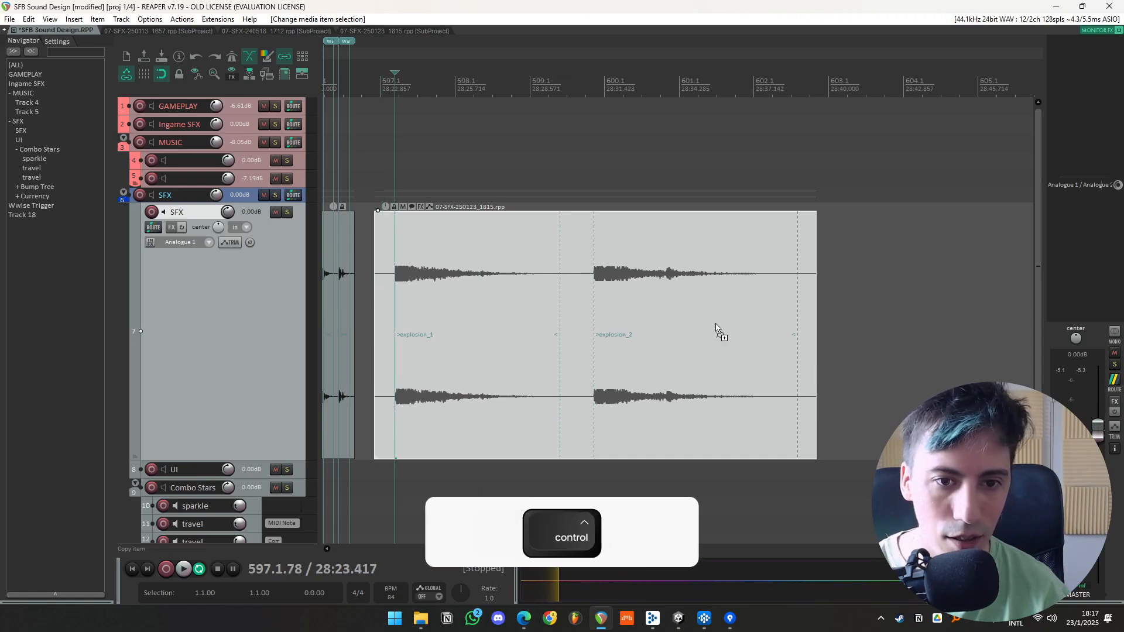
{"action": "key", "text": "ctrl+Tab"}
{"action": "key", "text": "ctrl+Tab"}
{"action": "key", "text": "ctrl+Tab"}
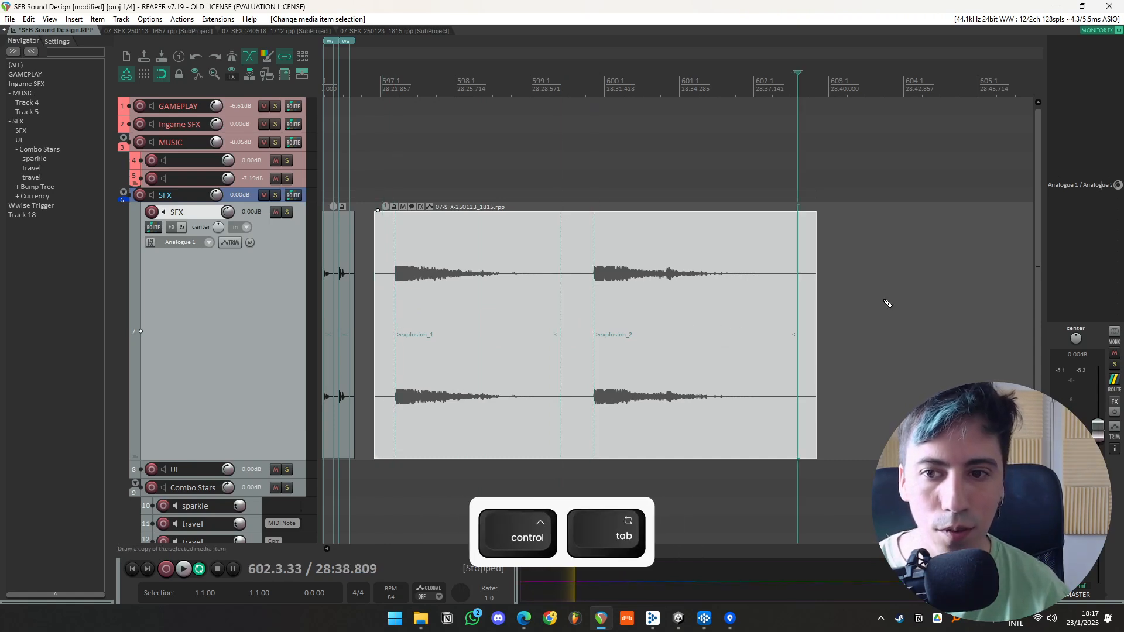
{"action": "left_click", "coordinate": [386, 316]}
{"action": "key", "text": "ctrl+Tab"}
{"action": "key", "text": "ctrl+Tab"}
{"action": "key", "text": "ctrl+Tab"}
{"action": "key", "text": "ctrl+Tab"}
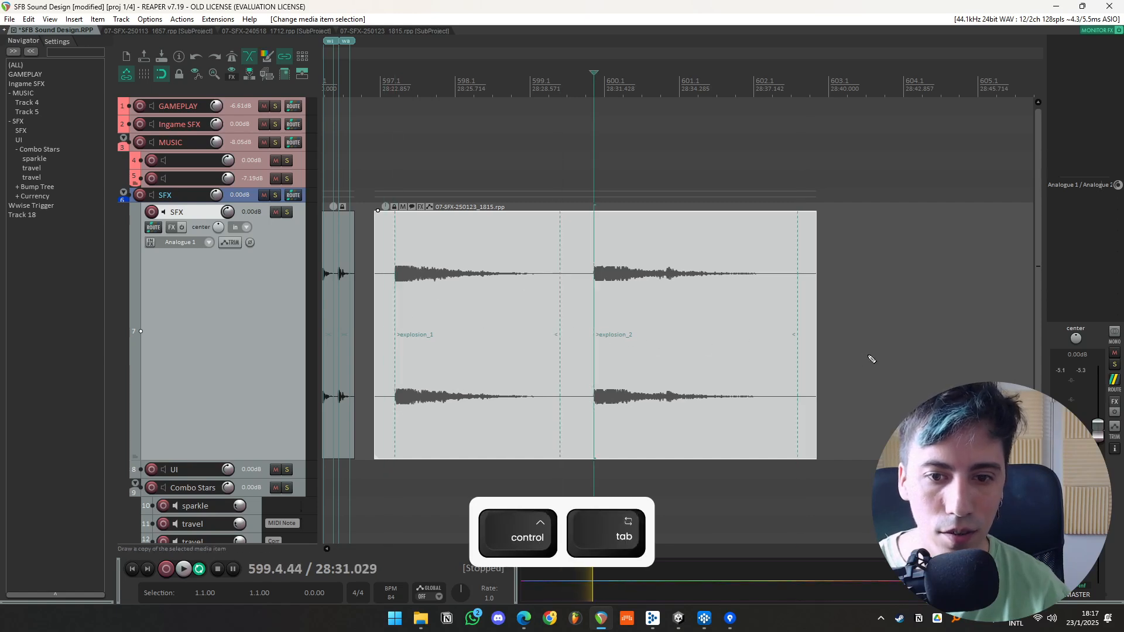
- Split the subproject item at the start and end cues of explosion_1 and explosion_2
{"action": "left_click", "coordinate": [385, 327]}
{"action": "key", "text": "ctrl+Tab"}
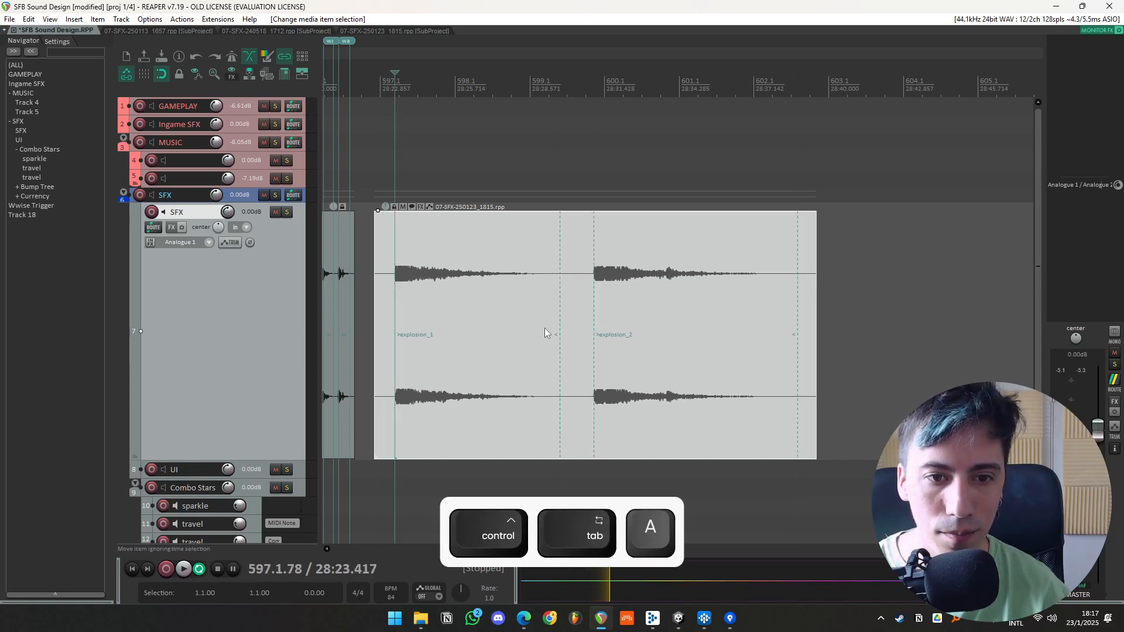
{"action": "key", "text": "ctrl+Tab"}
{"action": "key", "text": "s"}
{"action": "key", "text": "ctrl+Tab"}
{"action": "key", "text": "s"}
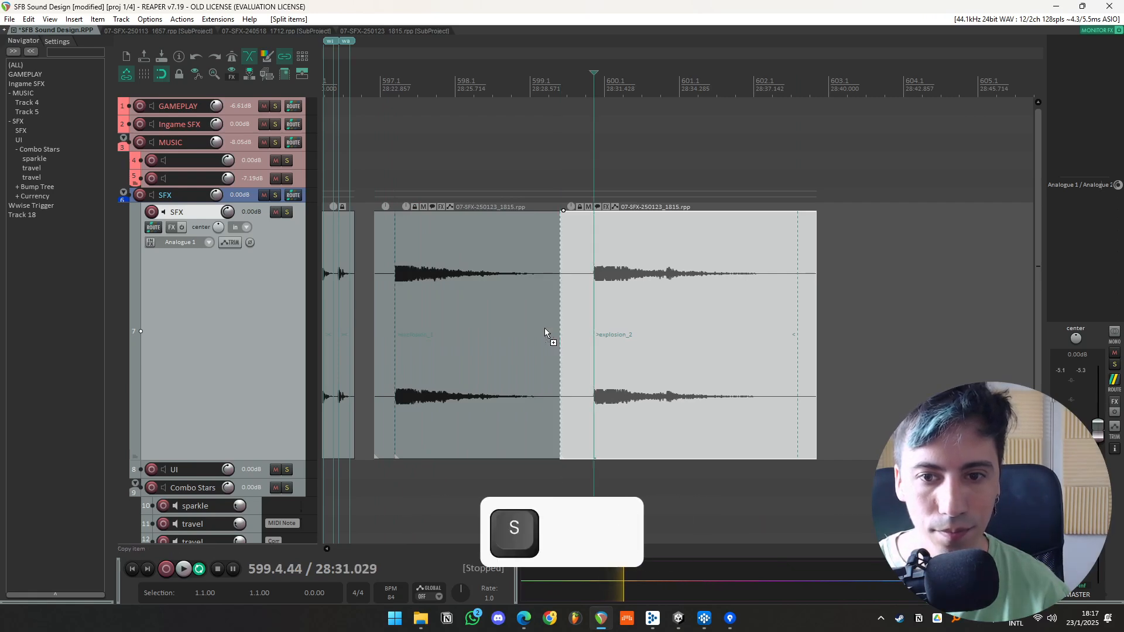
{"action": "key", "text": "ctrl+Tab"}
{"action": "key", "text": "s"}
- Delete the silent pieces after, between and before the two explosions
{"action": "key", "text": "Delete"}
{"action": "left_click", "coordinate": [578, 325]}
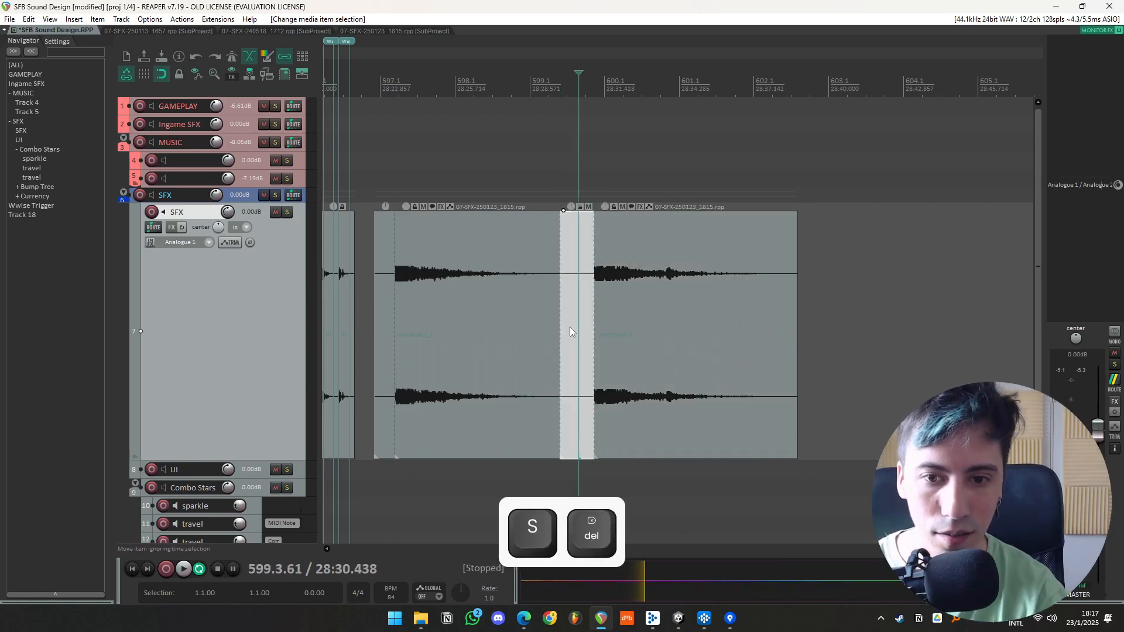
{"action": "key", "text": "Delete"}
{"action": "left_click", "coordinate": [381, 327]}
{"action": "key", "text": "Delete"}
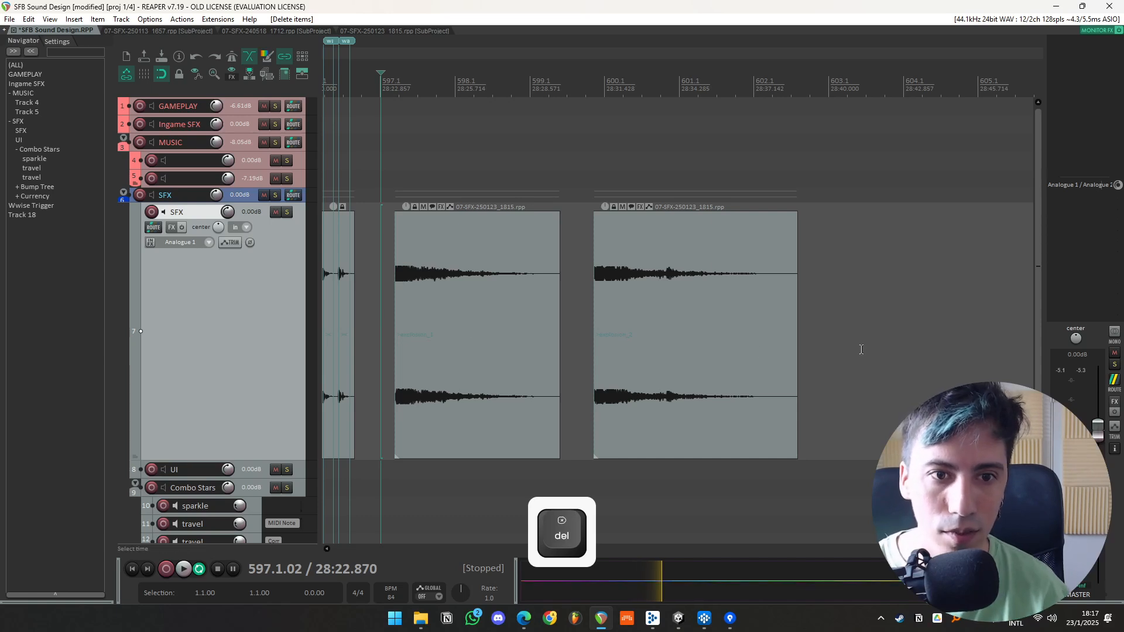
- Undo the deletions and splits on the explosions subproject item
{"action": "key", "text": "ctrl+z"}
{"action": "key", "text": "ctrl+z"}
{"action": "key", "text": "ctrl+z"}
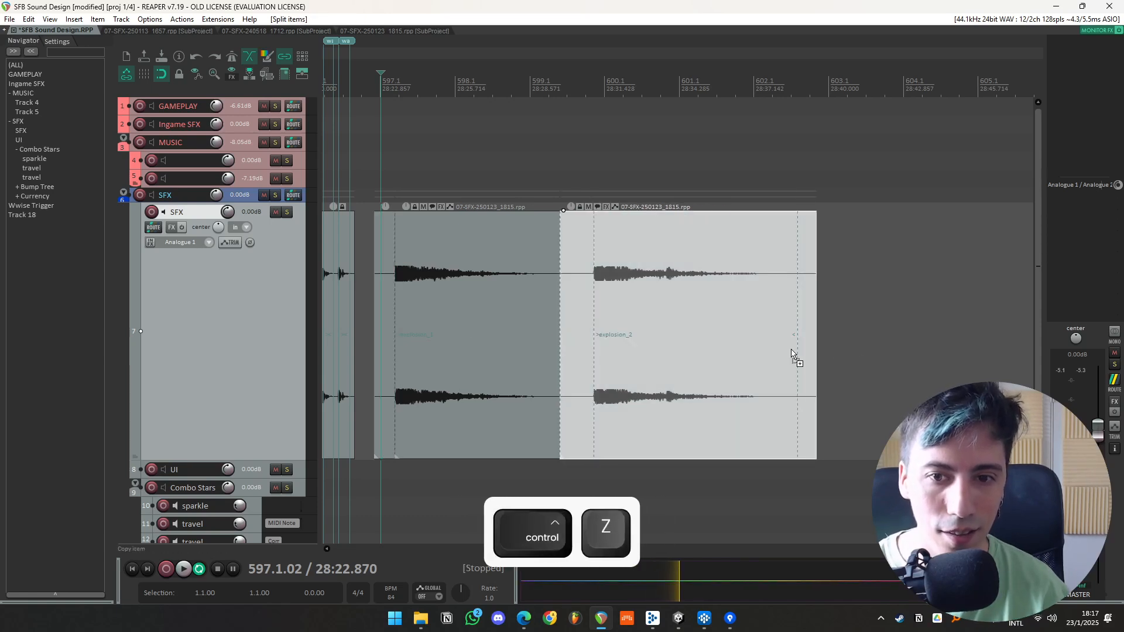
{"action": "key", "text": "ctrl+z"}
{"action": "key", "text": "ctrl+z"}
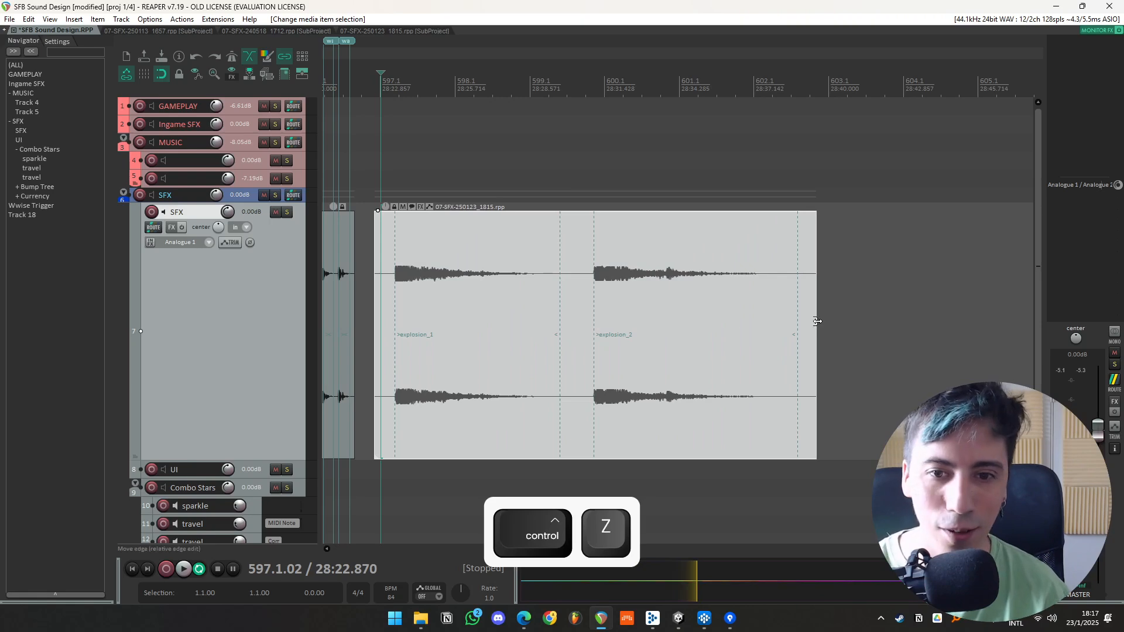
- Select the explosions subproject item and import its media cues as regions in the main project
{"action": "left_click", "coordinate": [900, 332]}
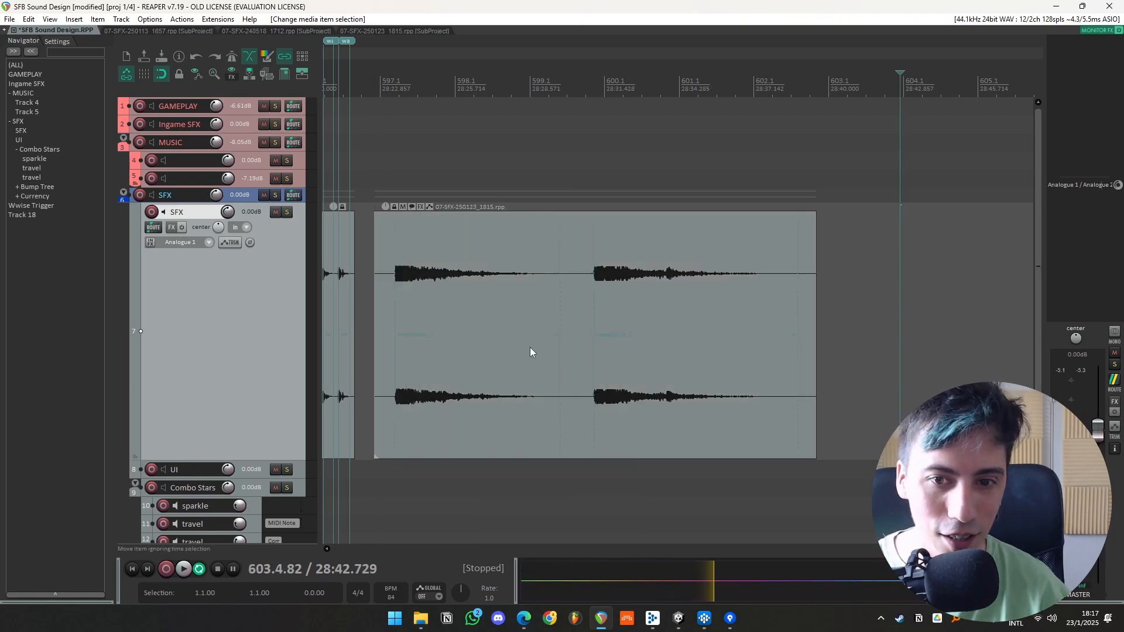
{"action": "left_click", "coordinate": [577, 325]}
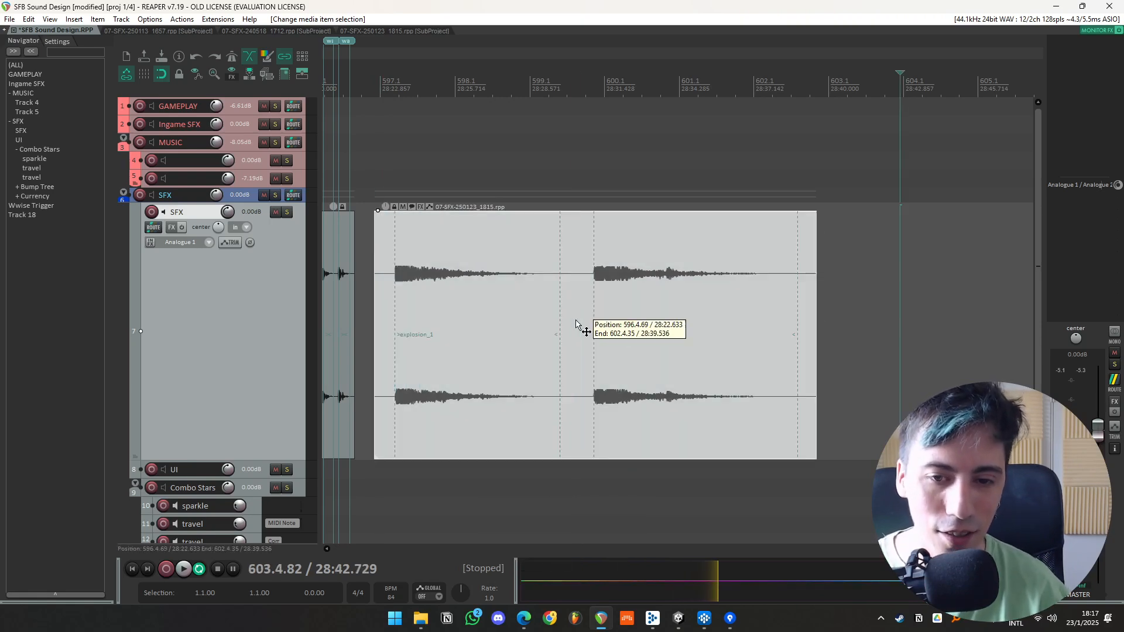
{"action": "left_click", "coordinate": [287, 75]}
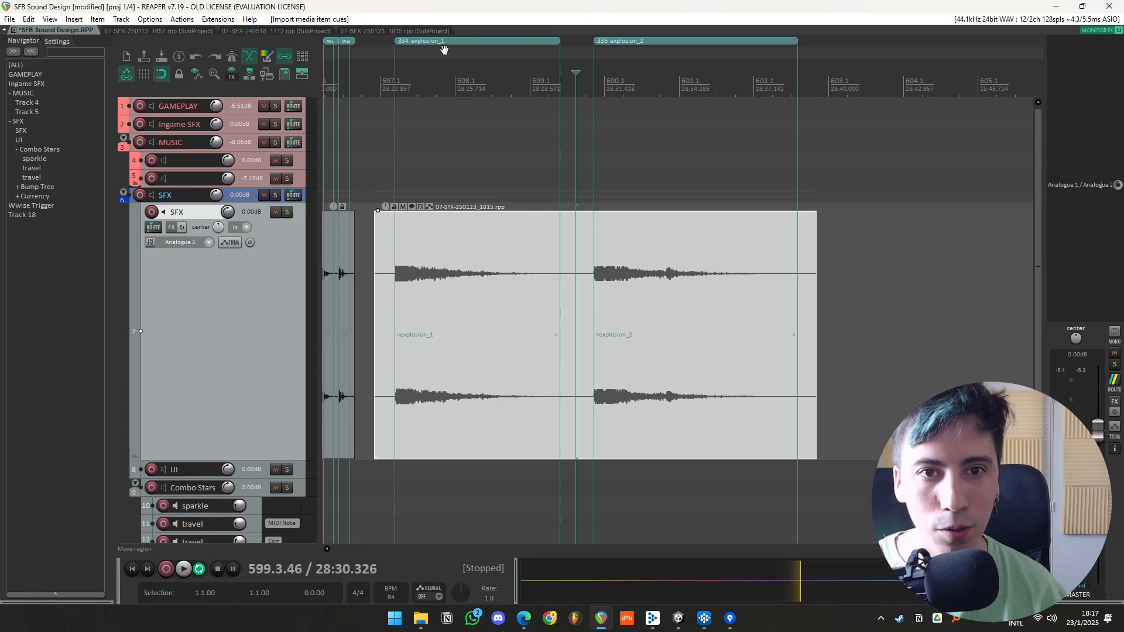
- Split the subproject item at the end of explosion_1 and the start of explosion_2, and delete the gap between them
{"action": "scroll", "coordinate": [810, 301], "scroll_direction": "down", "scroll_amount": 5}
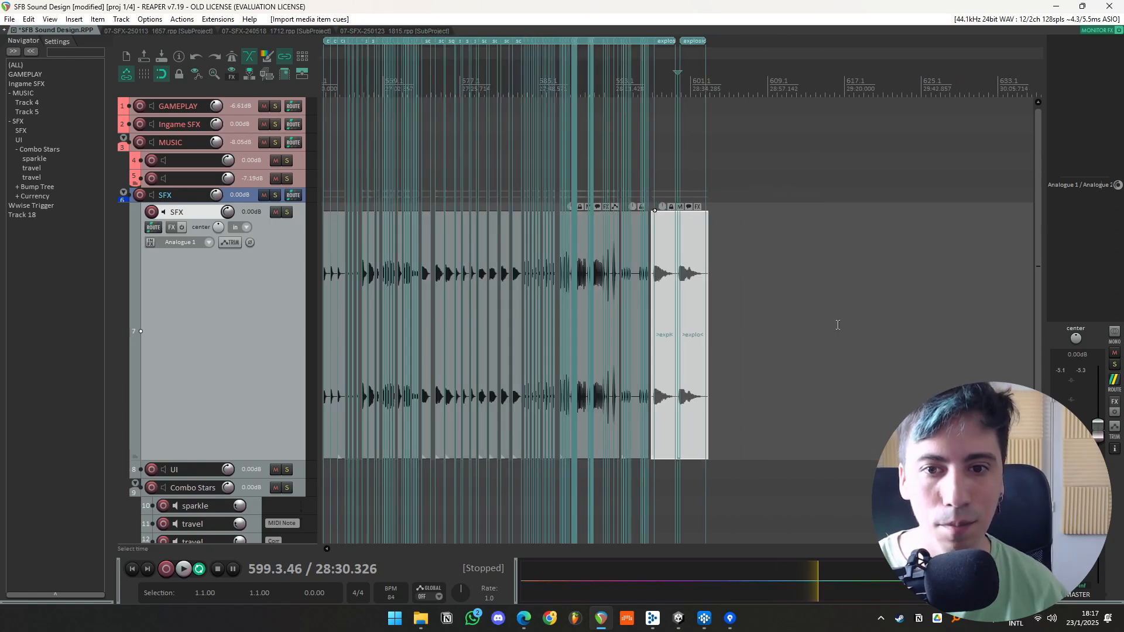
{"action": "scroll", "coordinate": [841, 327], "scroll_direction": "up", "scroll_amount": 5}
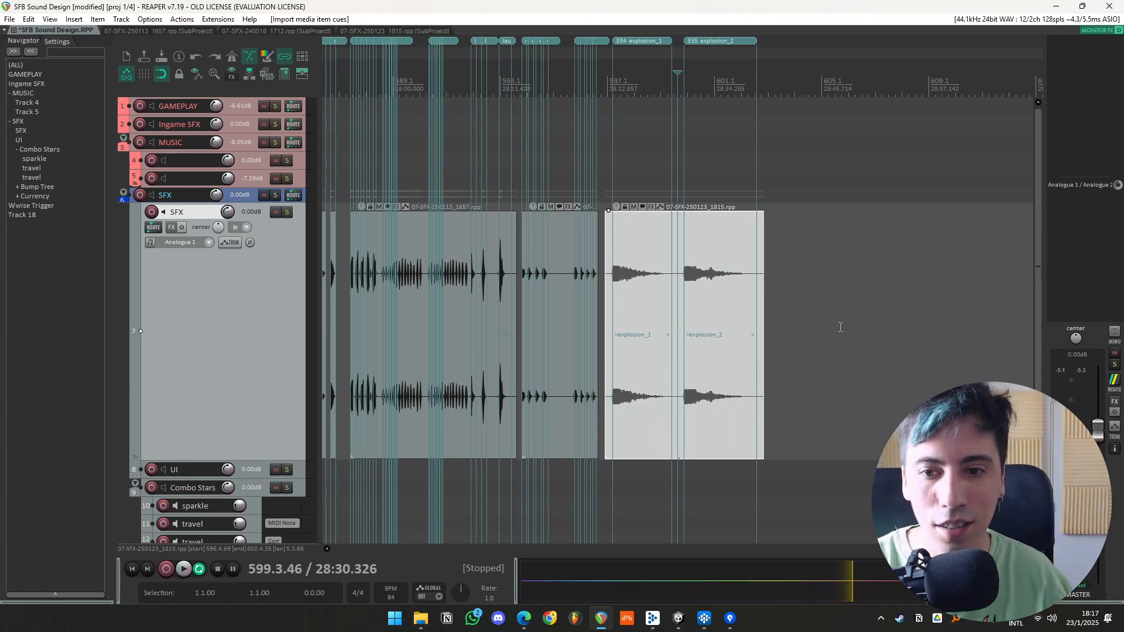
{"action": "scroll", "coordinate": [841, 327], "scroll_direction": "up", "scroll_amount": 5}
{"action": "left_click", "coordinate": [633, 304]}
{"action": "key", "text": "s"}
{"action": "left_click", "coordinate": [733, 297]}
{"action": "key", "text": "s"}
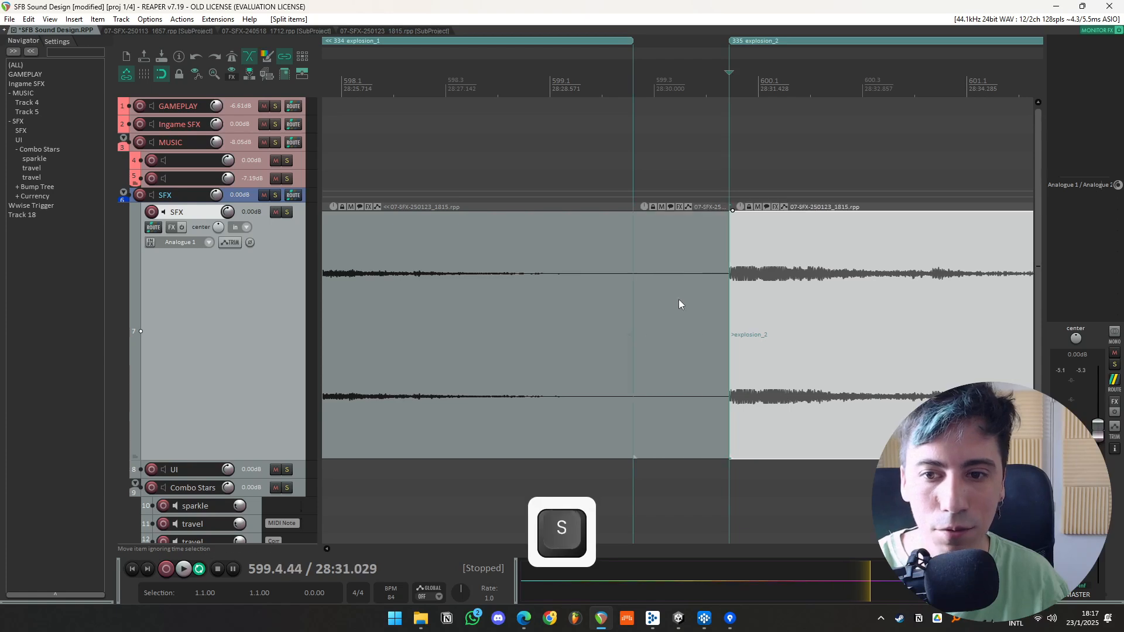
{"action": "left_click", "coordinate": [675, 300]}
{"action": "scroll", "coordinate": [675, 300], "scroll_direction": "down", "scroll_amount": 3}
{"action": "key", "text": "Delete"}
- Split off and delete the tail after explosion_2, and split the item at the start of explosion_1
{"action": "left_click", "coordinate": [910, 302]}
{"action": "key", "text": "s"}
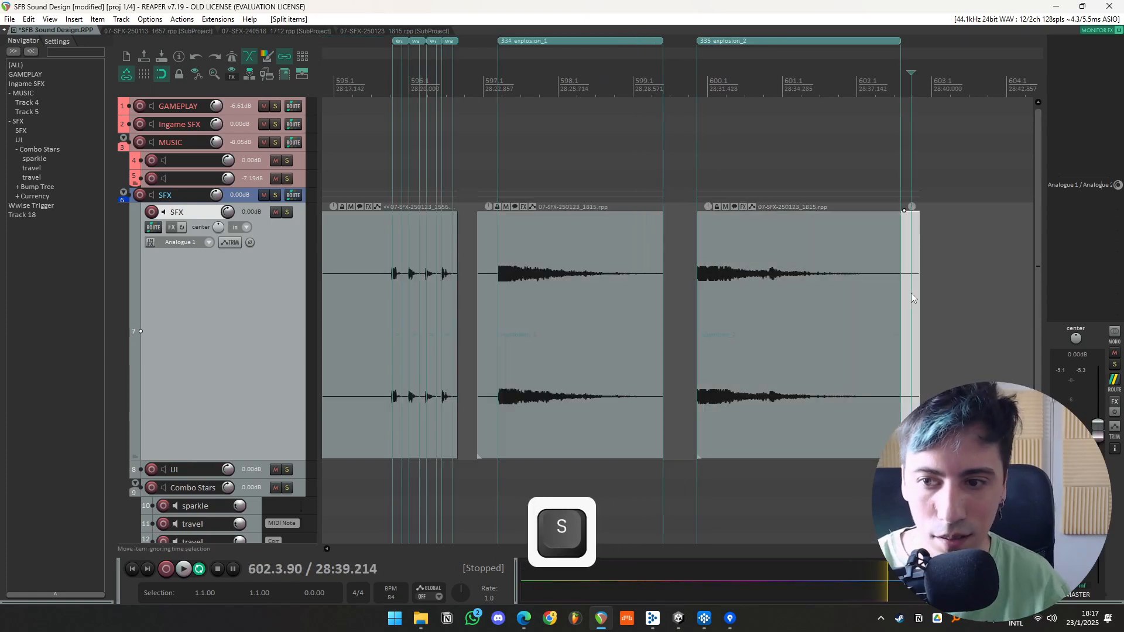
{"action": "key", "text": "Delete"}
{"action": "left_click", "coordinate": [495, 287]}
{"action": "key", "text": "s"}
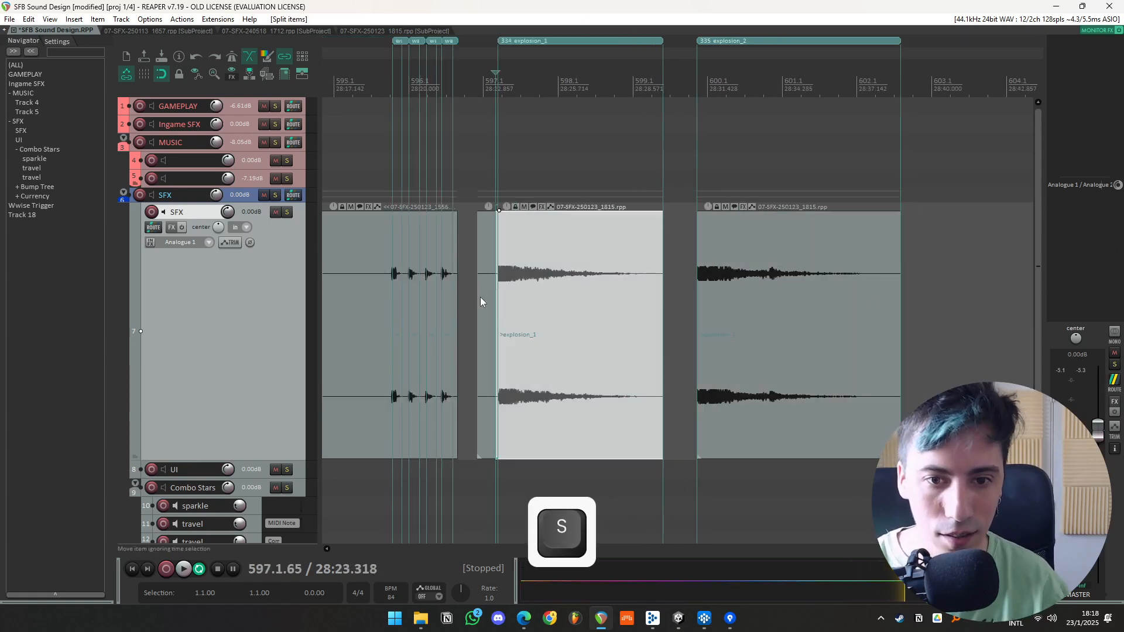
- Undo the manual splits and deletions to restore the explosions subproject item as one piece
{"action": "key", "text": "ctrl+z"}
{"action": "key", "text": "ctrl+z"}
{"action": "key", "text": "ctrl+z"}
{"action": "scroll", "coordinate": [884, 346], "scroll_direction": "down", "scroll_amount": 2}
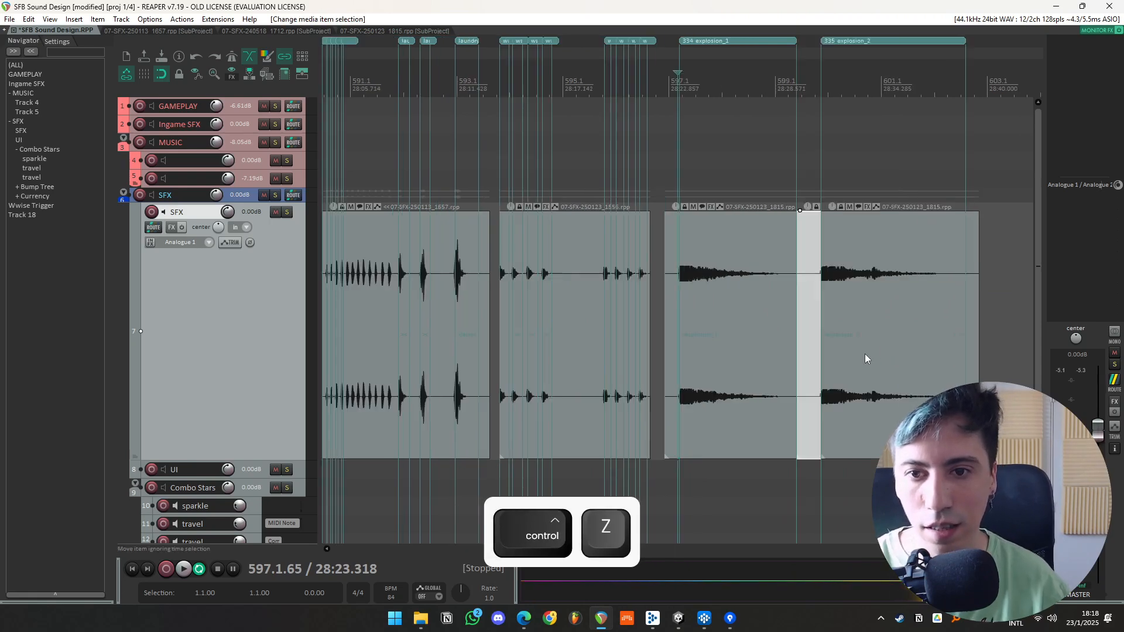
{"action": "key", "text": "ctrl+z"}
{"action": "key", "text": "ctrl+z"}
{"action": "key", "text": "ctrl+z"}
{"action": "scroll", "coordinate": [764, 338], "scroll_direction": "down", "scroll_amount": 3}
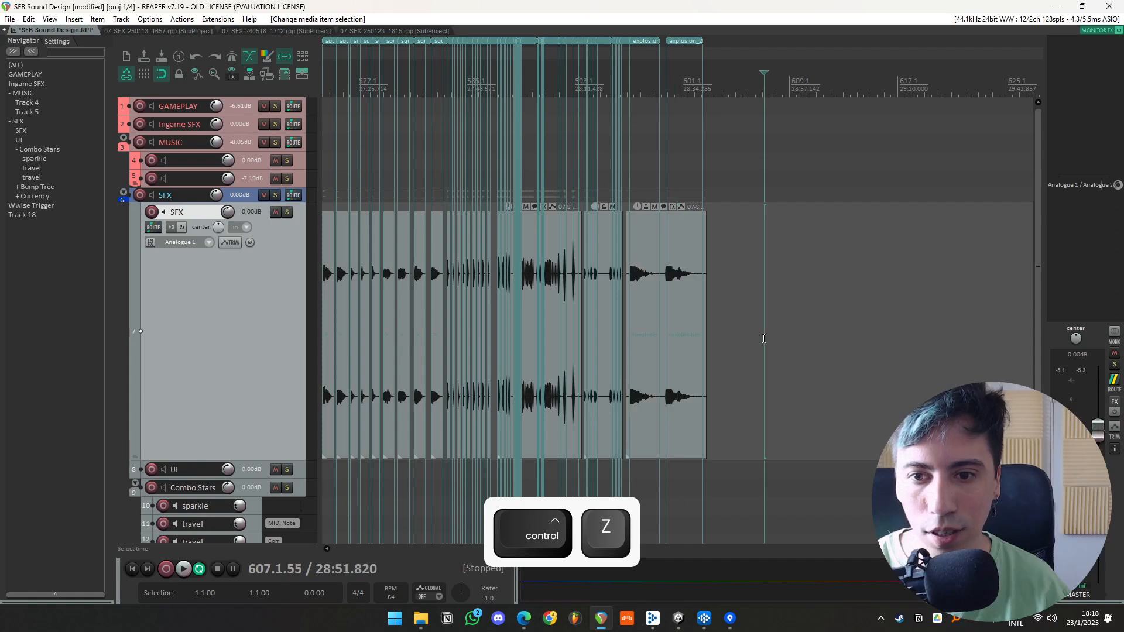
- Make a time selection from 603.3.40 to 613.2.82 in the empty space after the explosions item
{"action": "scroll", "coordinate": [764, 338], "scroll_direction": "up", "scroll_amount": 2}
{"action": "left_click_drag", "start_coordinate": [583, 322], "coordinate": [846, 334]}
{"action": "left_click", "coordinate": [627, 334]}
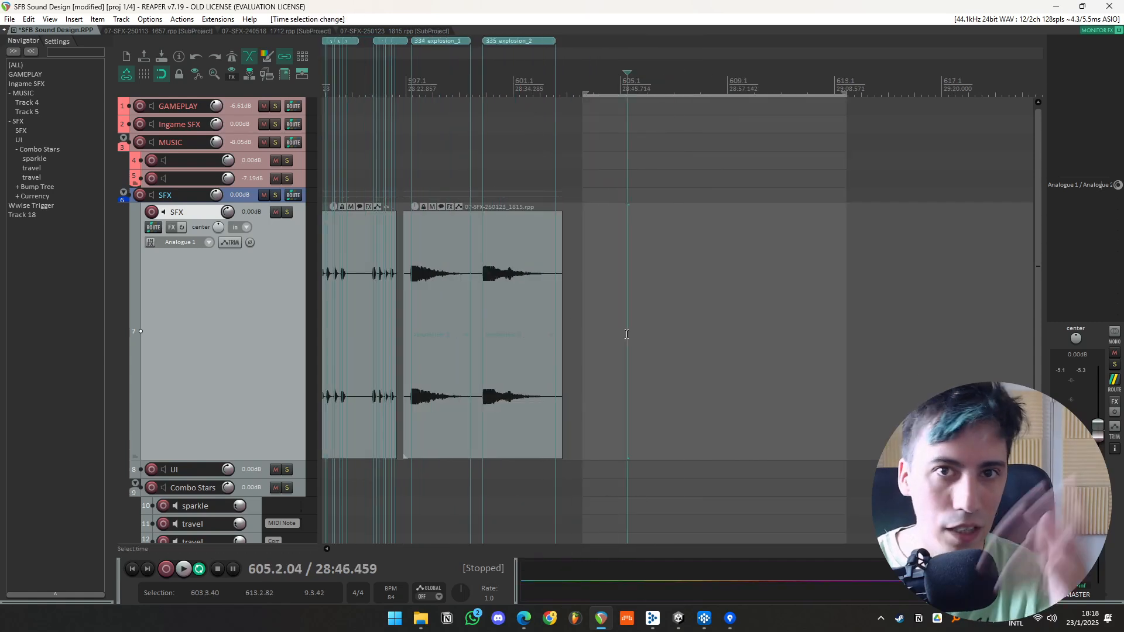
- Open the explosions subproject from its item, return to SFB Sound Design, and view the item among its neighbours
{"action": "double_click", "coordinate": [491, 335]}
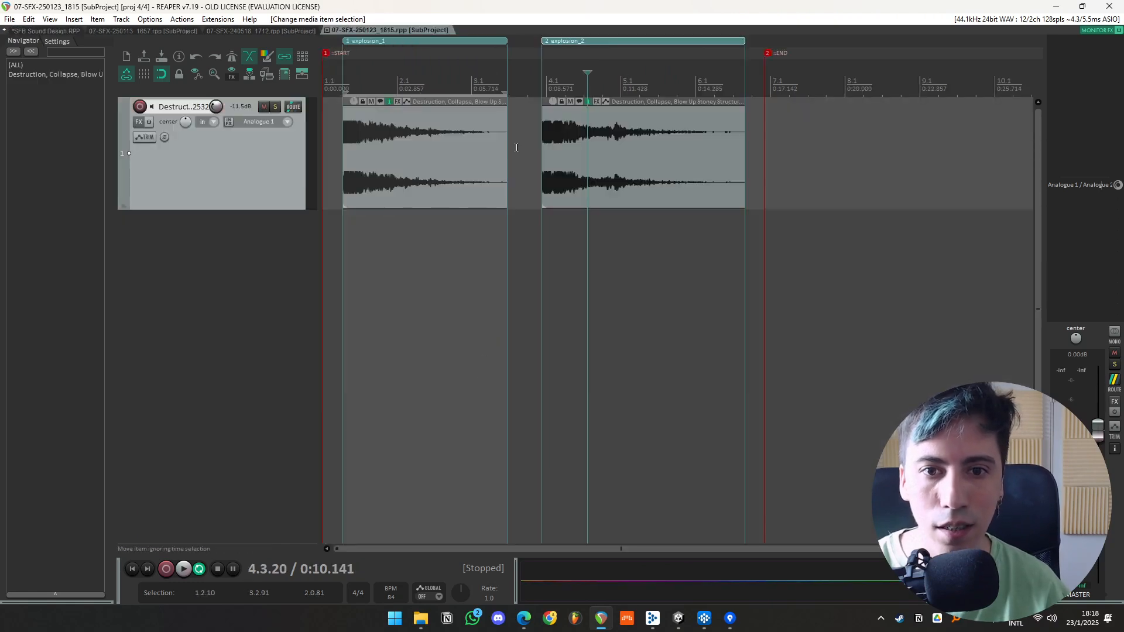
{"action": "left_click", "coordinate": [66, 31]}
{"action": "scroll", "coordinate": [527, 293], "scroll_direction": "down", "scroll_amount": 1}
{"action": "left_click_drag", "start_coordinate": [651, 295], "coordinate": [651, 290]}
{"action": "scroll", "coordinate": [651, 290], "scroll_direction": "up", "scroll_amount": 3}
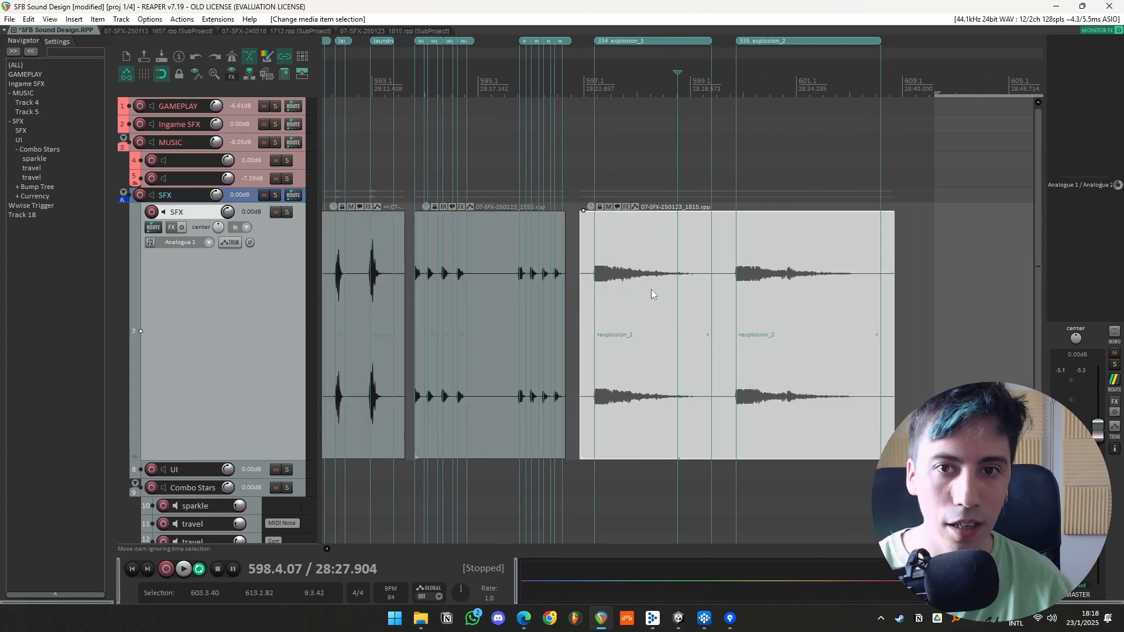
{"action": "scroll", "coordinate": [651, 293], "scroll_direction": "down", "scroll_amount": 4}
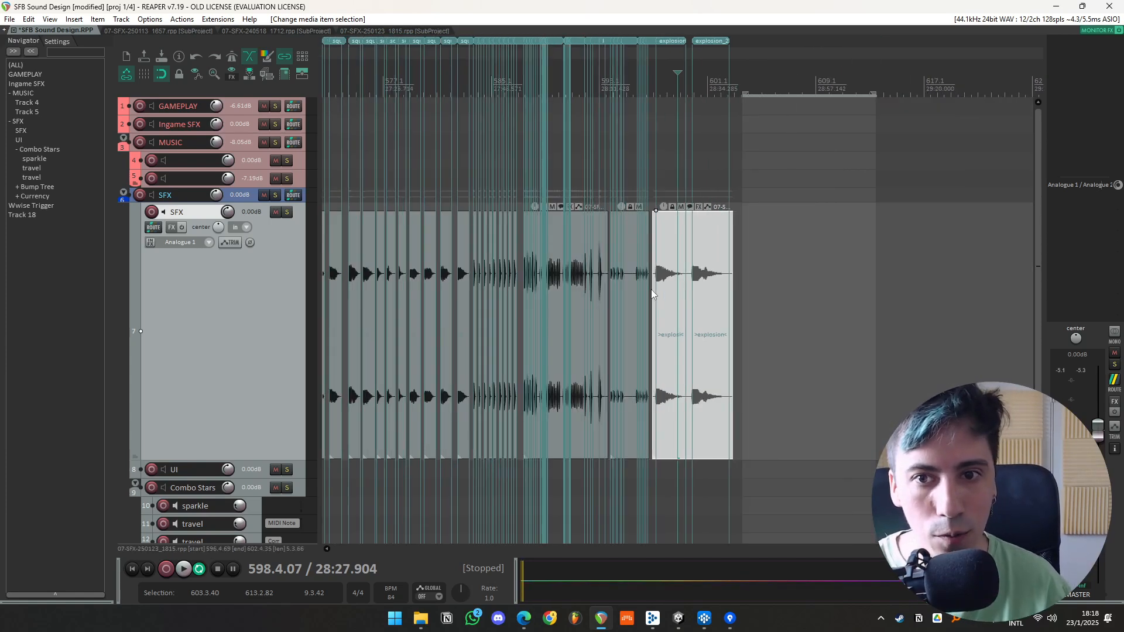
{"action": "scroll", "coordinate": [665, 165], "scroll_direction": "down", "scroll_amount": 2}
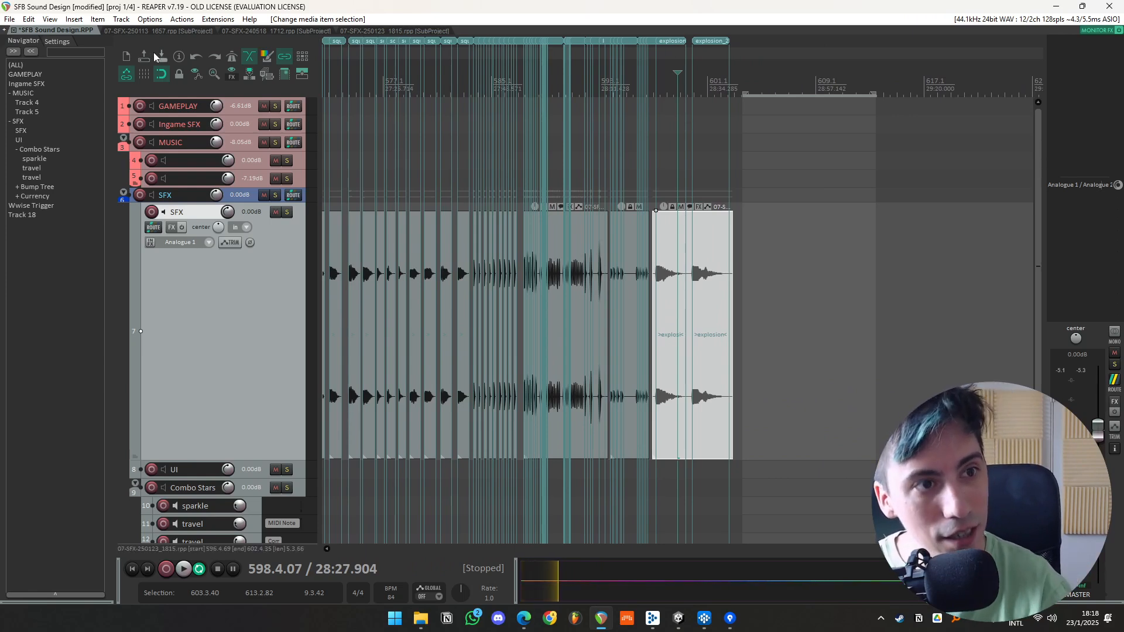
- Open the region render matrix and region manager from the render settings, scan the region list, and close these windows
{"action": "left_click", "coordinate": [11, 23]}
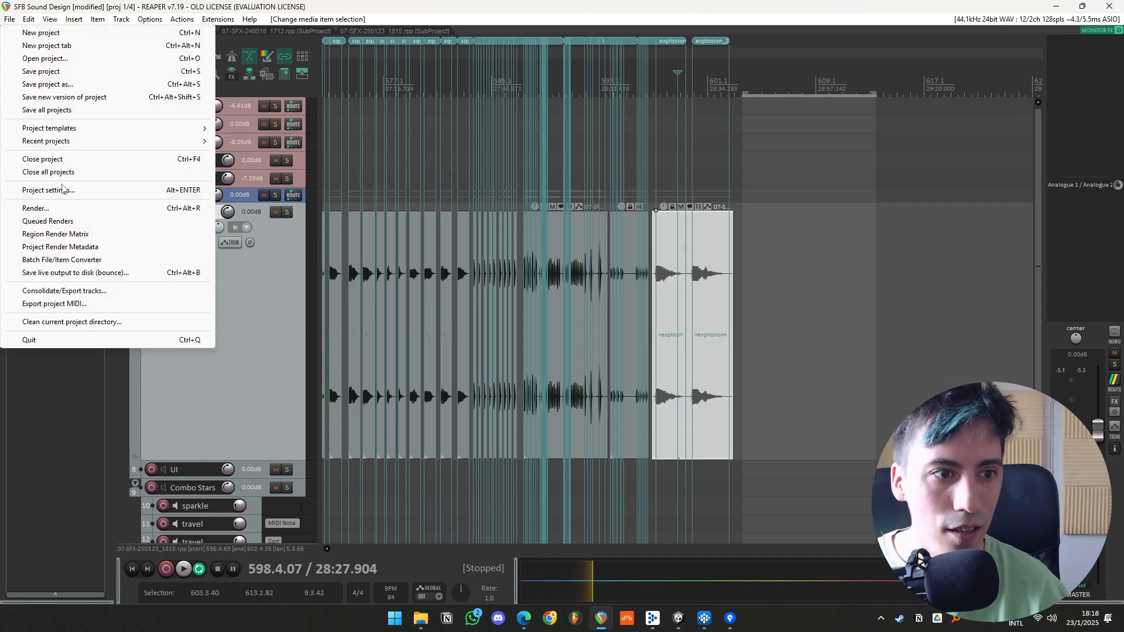
{"action": "left_click", "coordinate": [91, 210]}
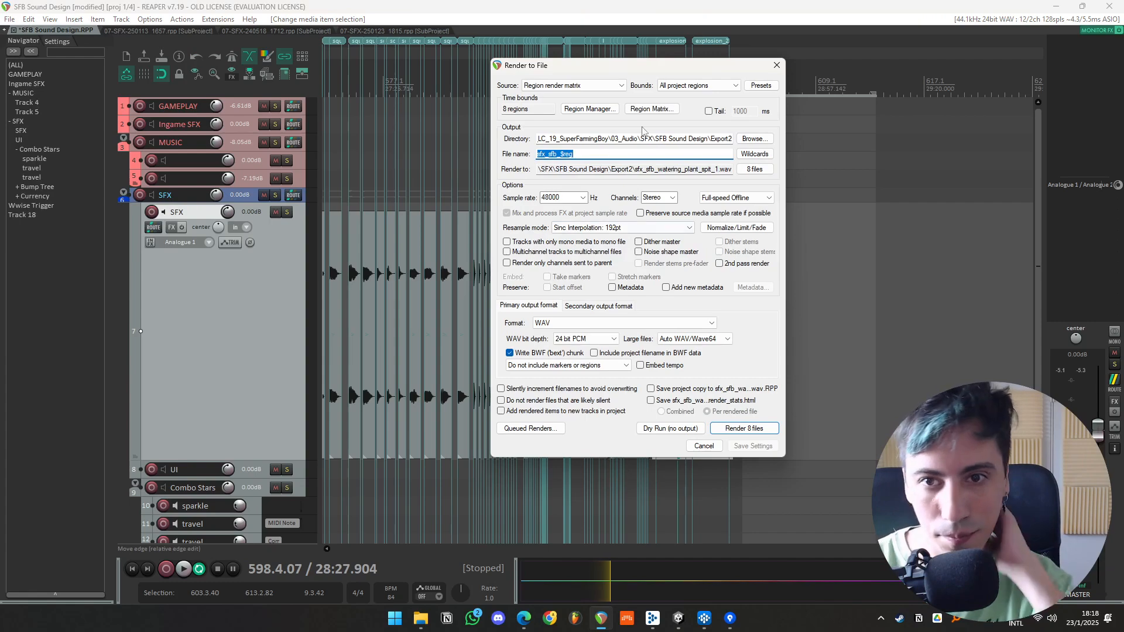
{"action": "left_click", "coordinate": [644, 108]}
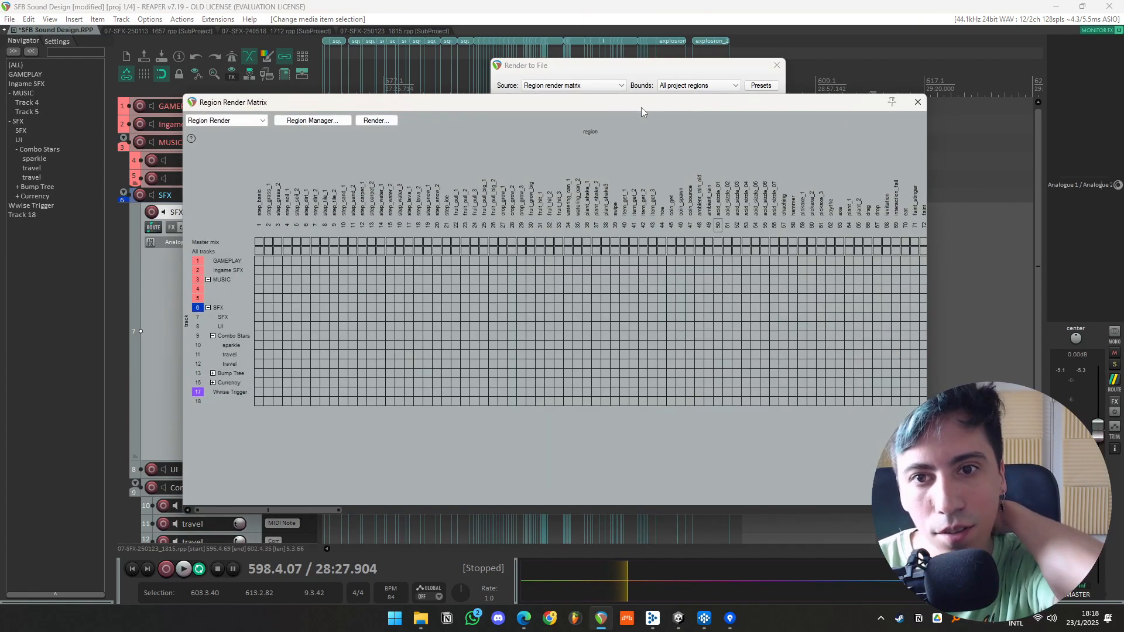
{"action": "left_click", "coordinate": [589, 111]}
{"action": "left_click_drag", "start_coordinate": [615, 108], "coordinate": [692, 106]}
{"action": "scroll", "coordinate": [669, 238], "scroll_direction": "down", "scroll_amount": 15}
{"action": "scroll", "coordinate": [668, 237], "scroll_direction": "down", "scroll_amount": 15}
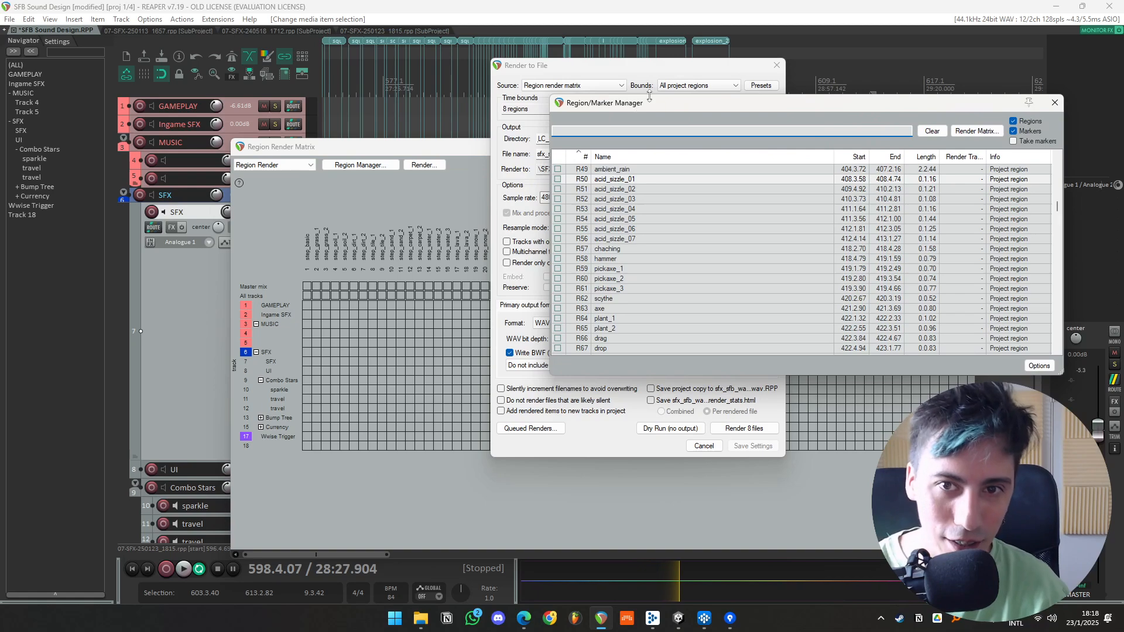
{"action": "left_click_drag", "start_coordinate": [703, 65], "coordinate": [564, 60]}
{"action": "left_click", "coordinate": [640, 60]}
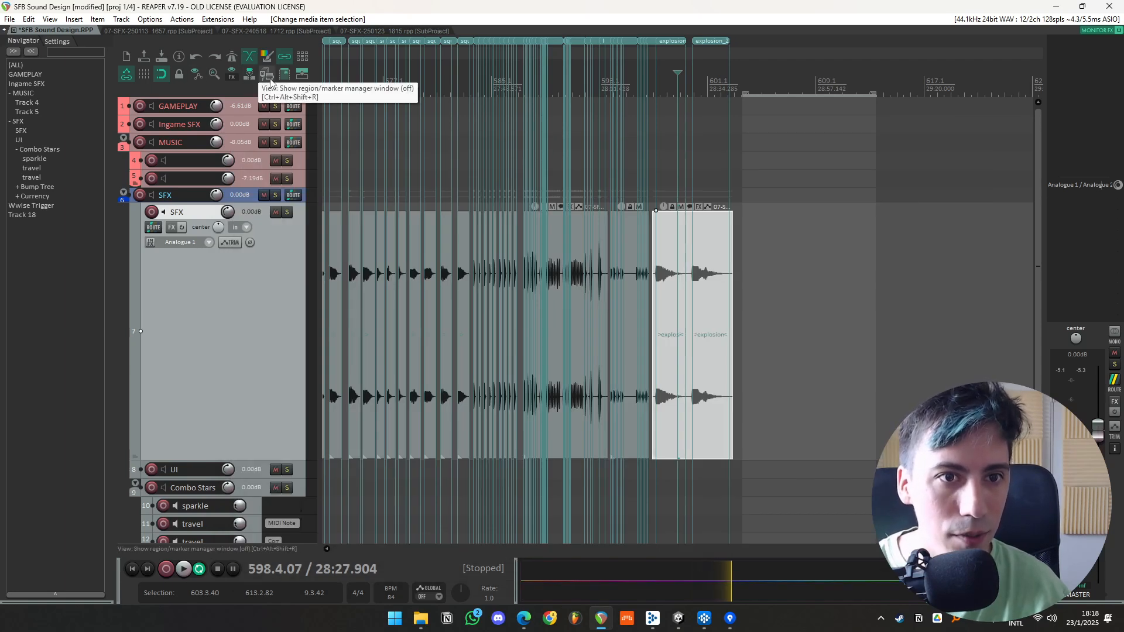
- Open the Region/Marker Manager and locate the explosion_1 and explosion_2 regions at the end of the list
{"action": "left_click", "coordinate": [121, 19]}
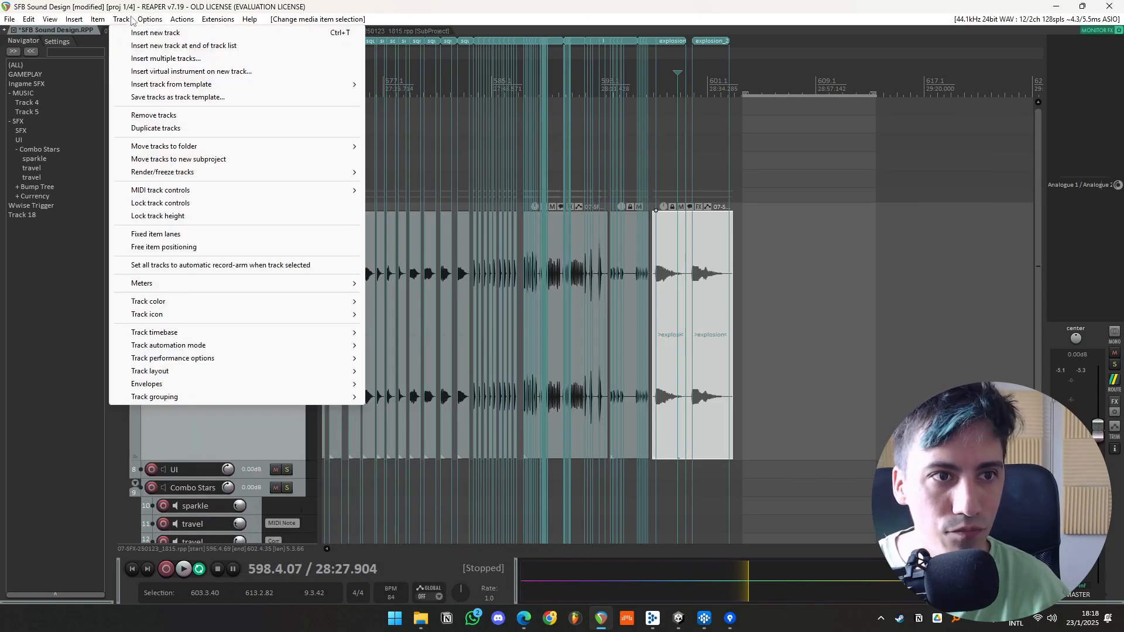
{"action": "mouse_move", "coordinate": [50, 20]}
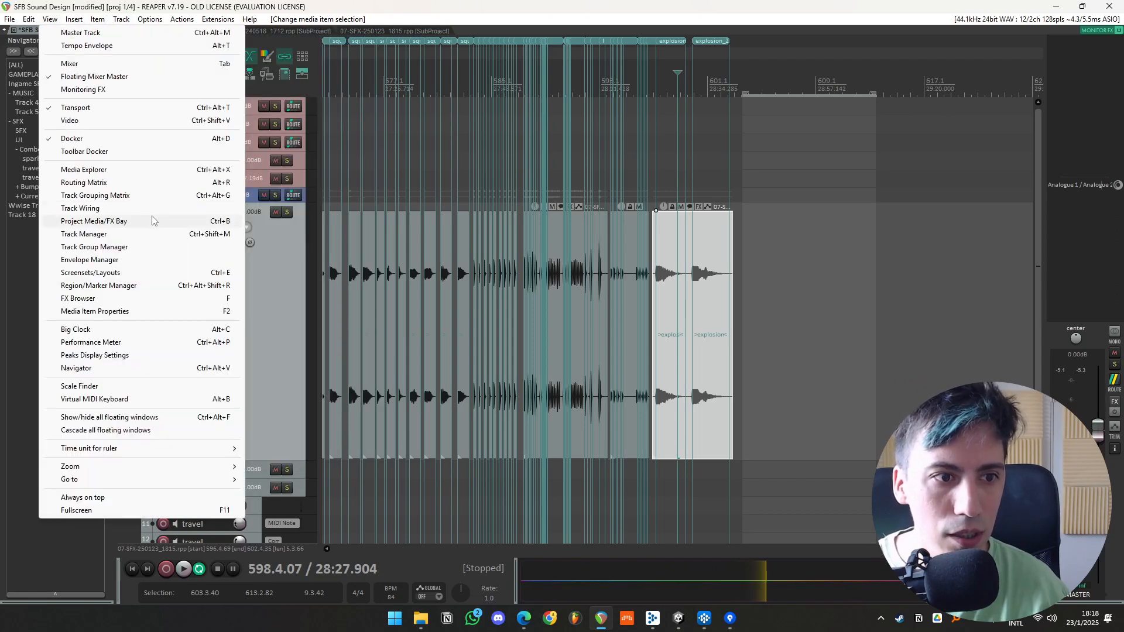
{"action": "left_click", "coordinate": [158, 286]}
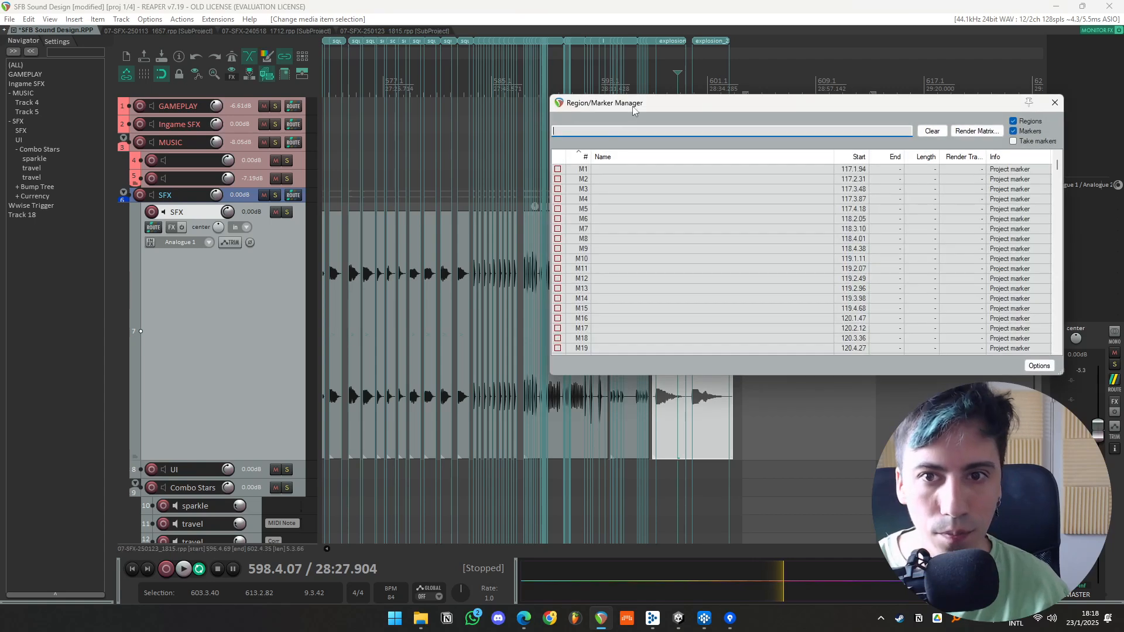
{"action": "scroll", "coordinate": [593, 199], "scroll_direction": "down", "scroll_amount": 15}
{"action": "scroll", "coordinate": [733, 200], "scroll_direction": "down", "scroll_amount": 10}
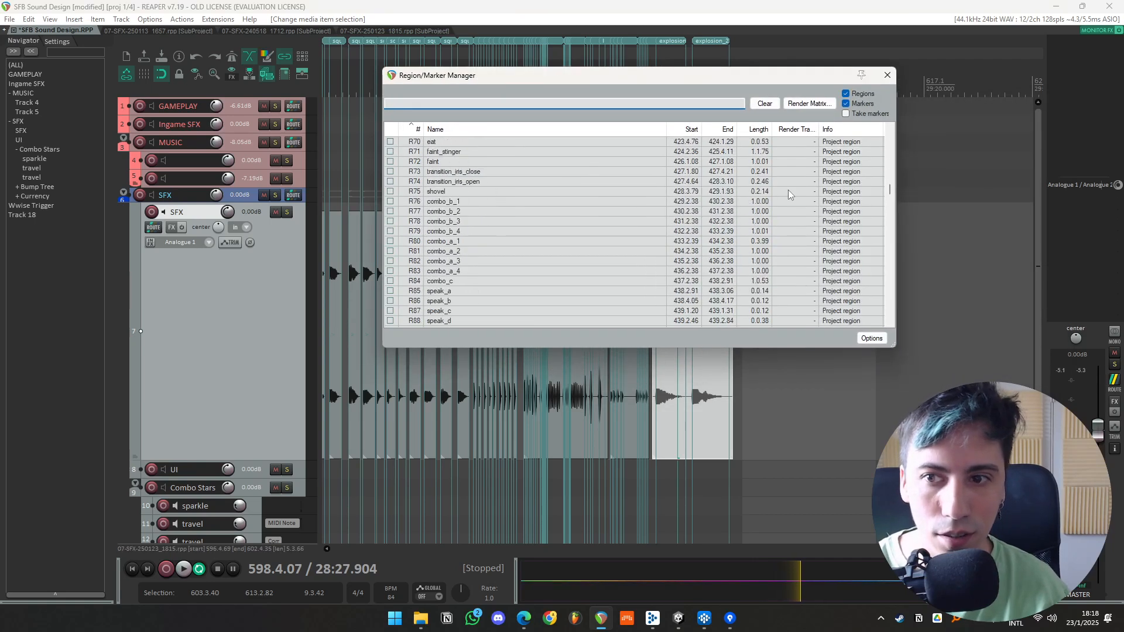
{"action": "scroll", "coordinate": [889, 191], "scroll_direction": "down", "scroll_amount": 20}
{"action": "left_click", "coordinate": [468, 320]}
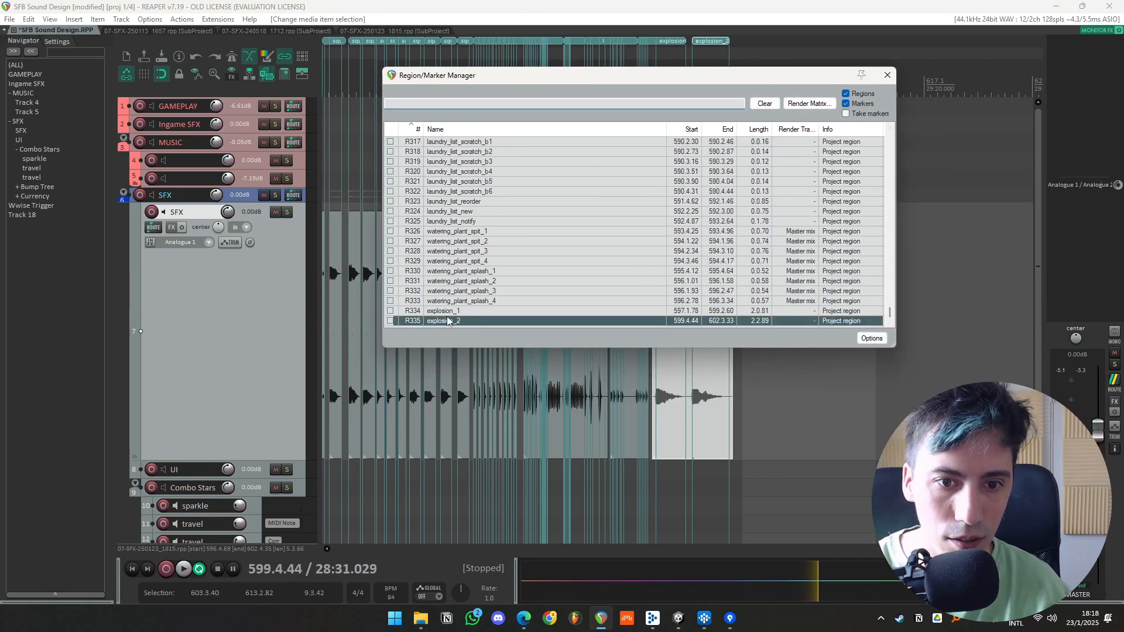
{"action": "left_click", "coordinate": [487, 312]}
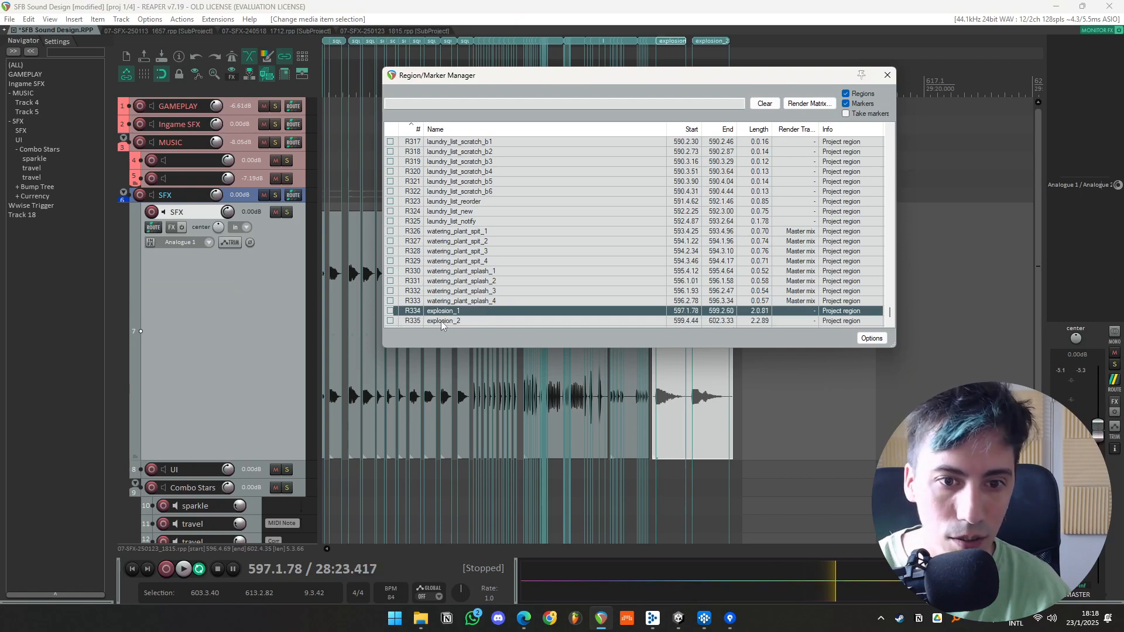
{"action": "left_click", "coordinate": [481, 321]}
{"action": "left_click", "coordinate": [498, 313]}
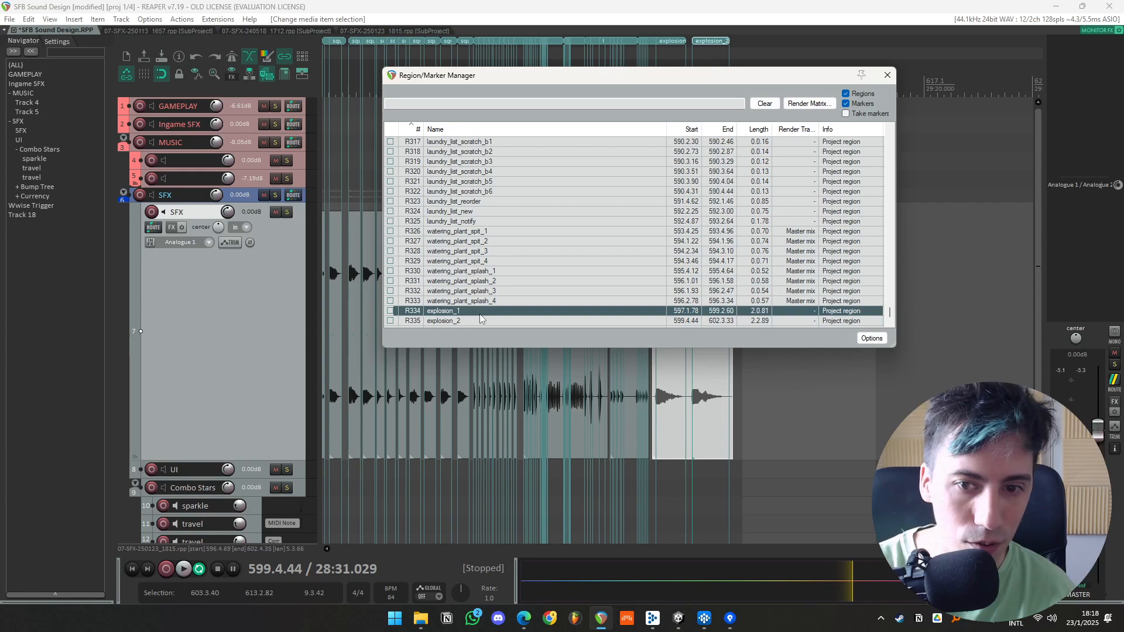
- Compare the render track entries of the watering_plant regions with those of explosion_1 and explosion_2
{"action": "left_click", "coordinate": [801, 233]}
{"action": "left_click", "coordinate": [803, 292]}
{"action": "left_click", "coordinate": [804, 300]}
{"action": "left_click", "coordinate": [801, 232]}
{"action": "left_click", "coordinate": [803, 298]}
{"action": "left_click", "coordinate": [803, 319]}
{"action": "left_click", "coordinate": [802, 311]}
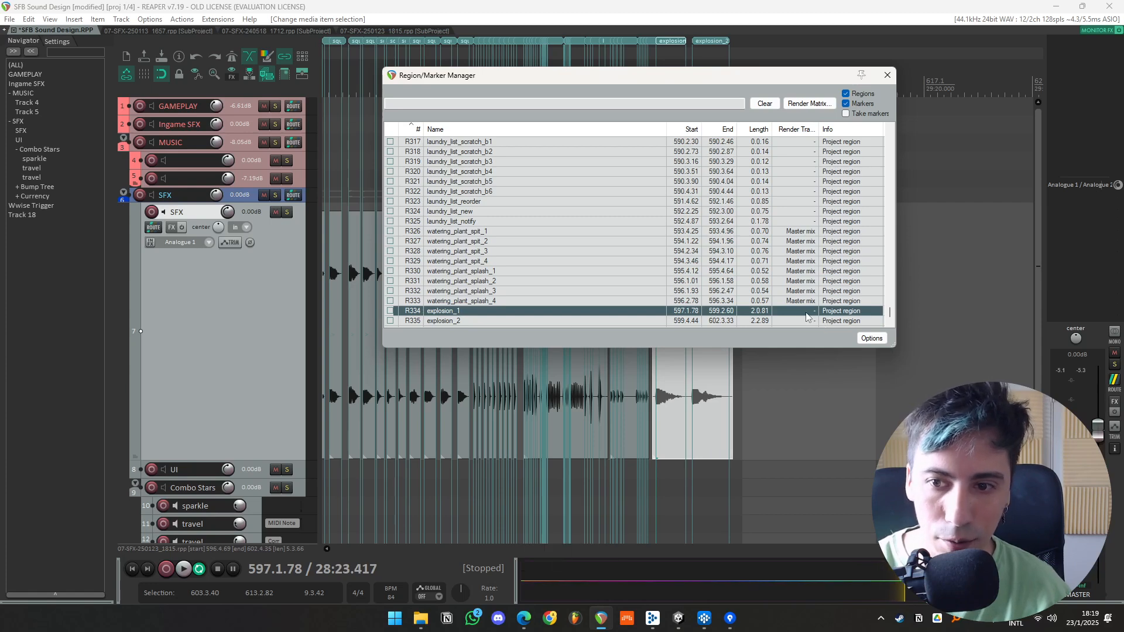
- Assign Master mix as the render track for the explosion_1 and explosion_2 regions
{"action": "right_click", "coordinate": [807, 316]}
{"action": "left_click", "coordinate": [812, 408]}
{"action": "right_click", "coordinate": [803, 325]}
{"action": "left_click", "coordinate": [812, 408]}
{"action": "left_click", "coordinate": [813, 301]}
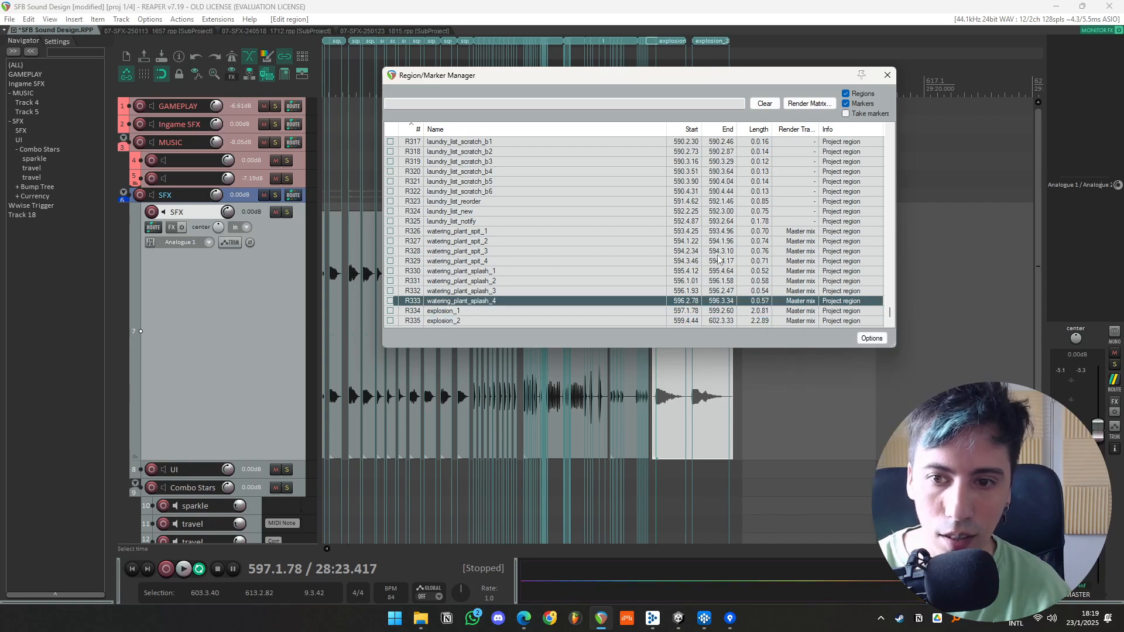
- Remove the Master mix render assignment from all regions from watering_plant_spit_1 through watering_plant_splash_4
{"action": "left_click", "coordinate": [488, 234]}
{"action": "left_click", "coordinate": [715, 301], "text": "shift"}
{"action": "right_click", "coordinate": [796, 263]}
{"action": "left_click", "coordinate": [838, 349]}
{"action": "left_click", "coordinate": [562, 312]}
{"action": "left_click", "coordinate": [555, 326]}
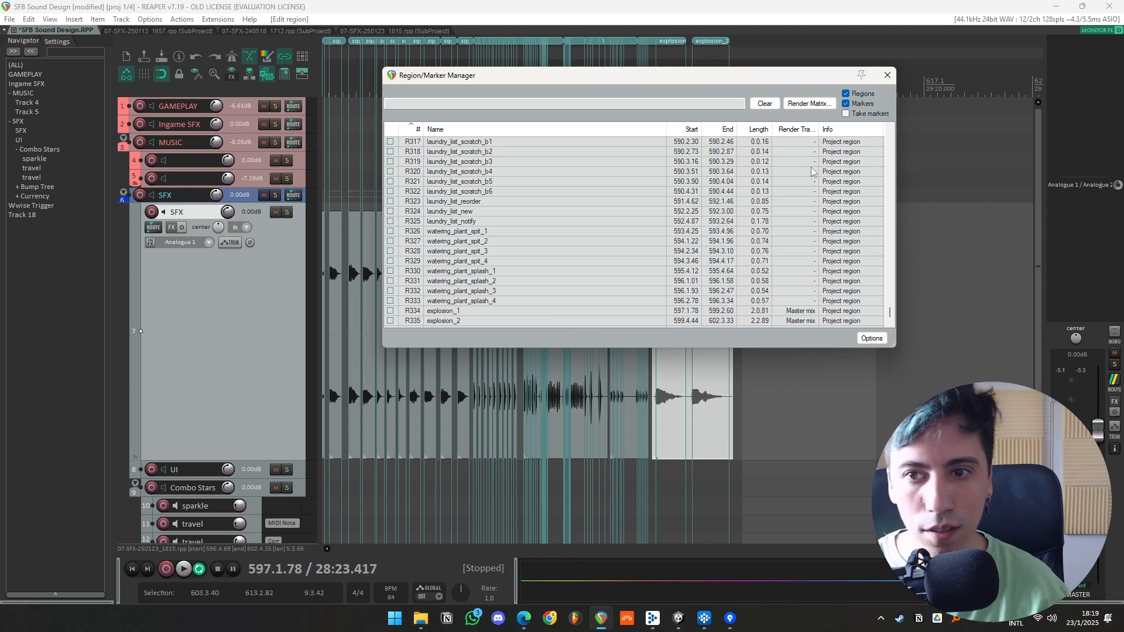
- Open the region render matrix from the region manager and bring the explosion_1 and explosion_2 columns into view
{"action": "left_click_drag", "start_coordinate": [432, 81], "coordinate": [467, 138]}
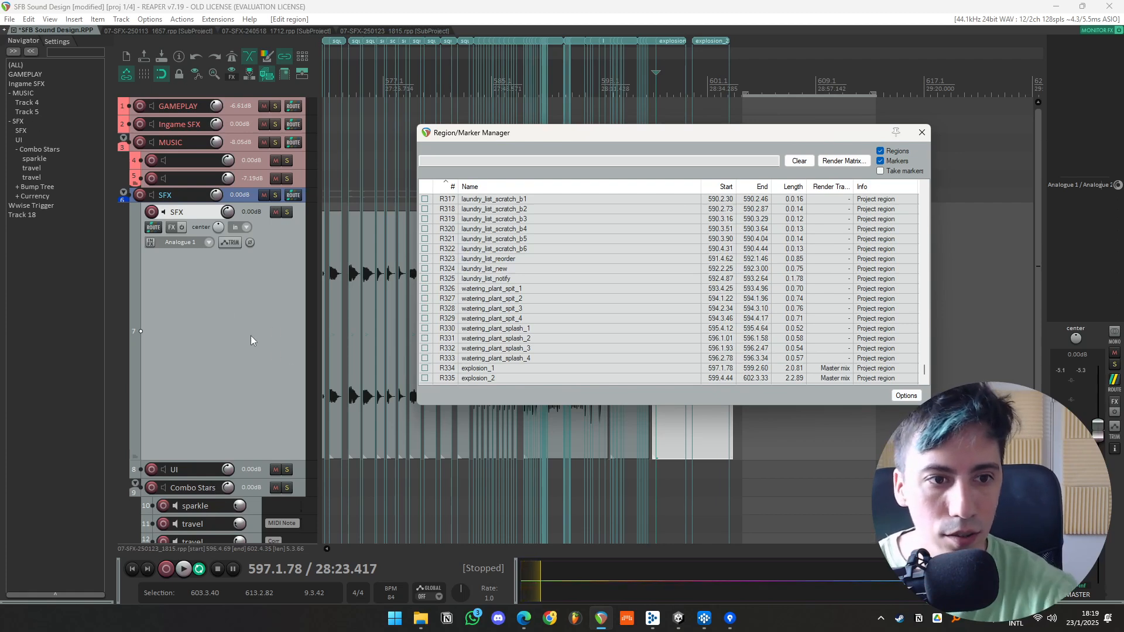
{"action": "left_click_drag", "start_coordinate": [619, 136], "coordinate": [576, 124]}
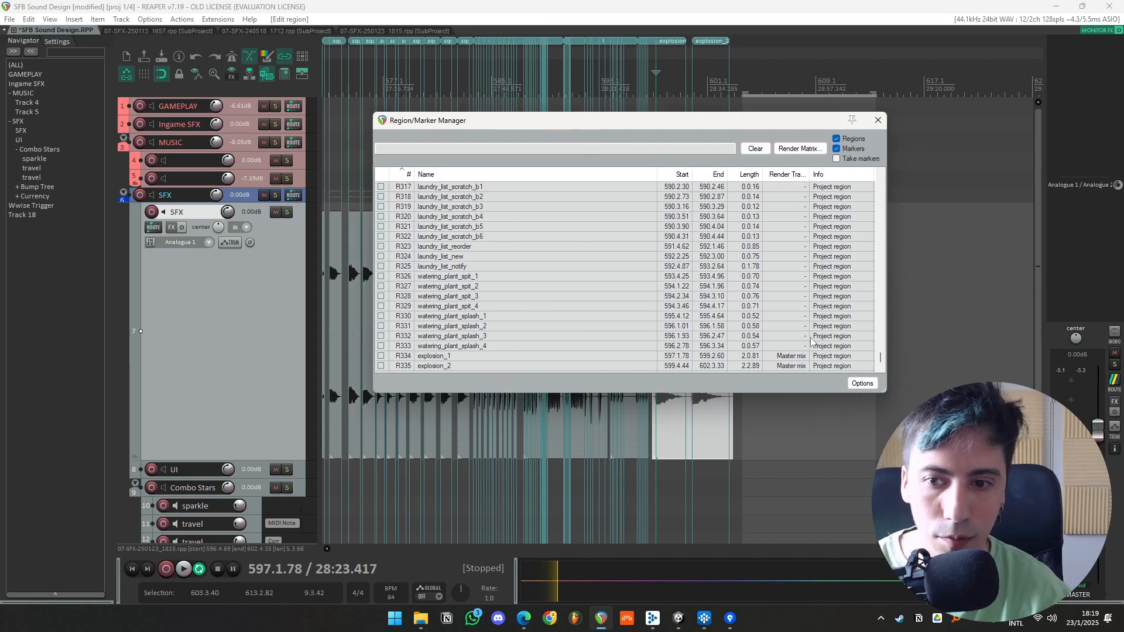
{"action": "left_click_drag", "start_coordinate": [813, 128], "coordinate": [771, 114]}
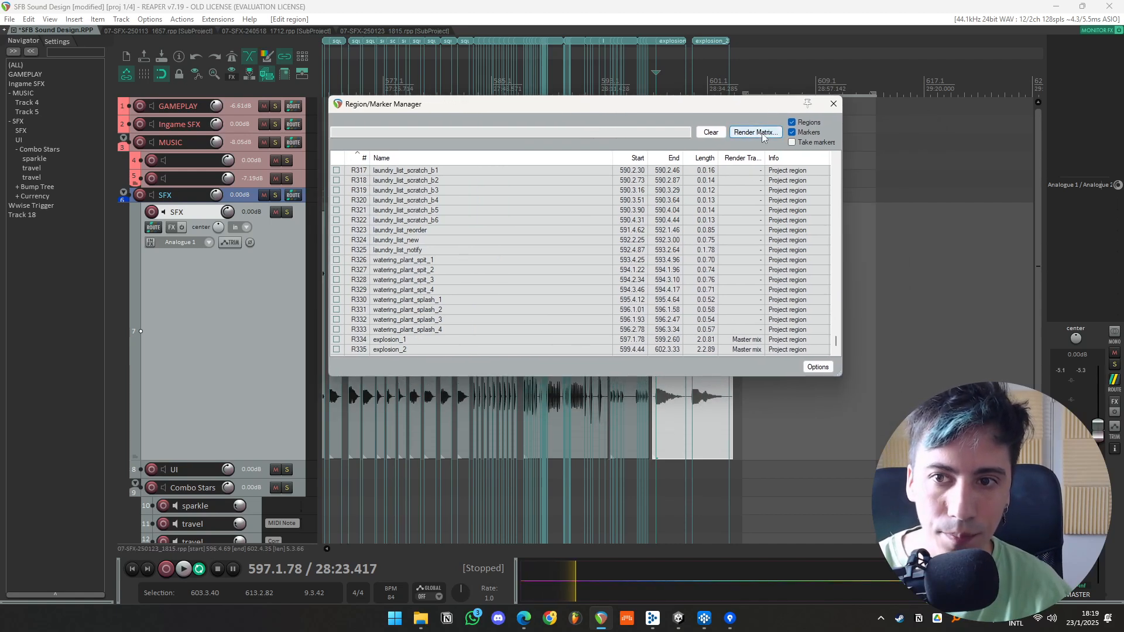
{"action": "left_click", "coordinate": [761, 132]}
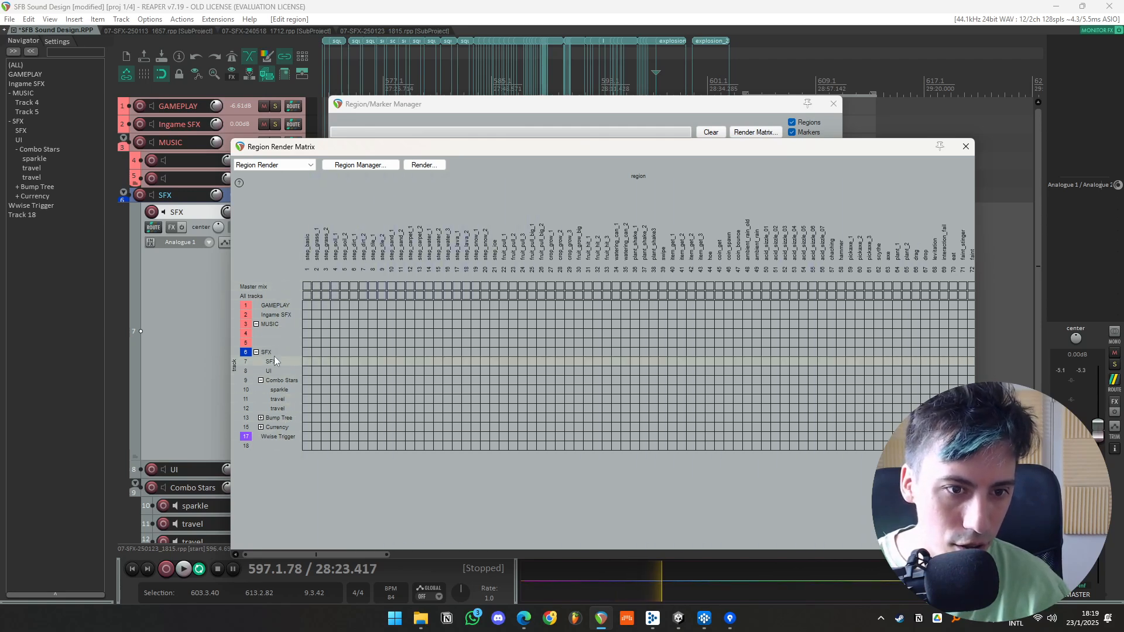
{"action": "left_click_drag", "start_coordinate": [352, 554], "coordinate": [935, 549]}
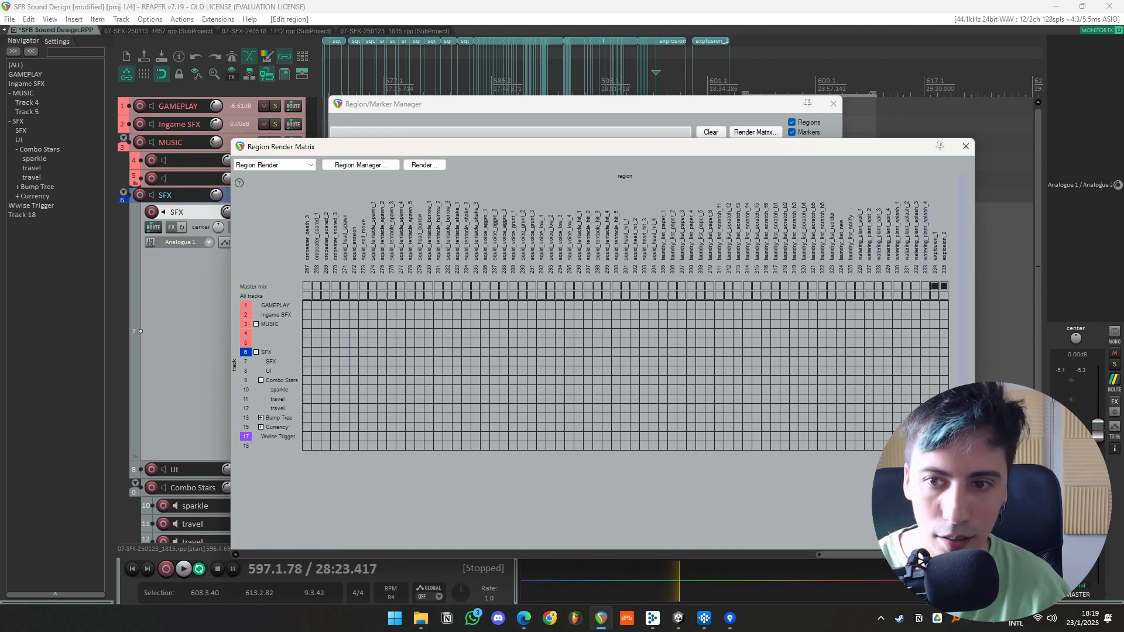
- Assign Master mix to regions 286 through 301 and 319 through 326 in the render matrix
{"action": "left_click", "coordinate": [484, 287]}
{"action": "left_click_drag", "start_coordinate": [484, 288], "coordinate": [627, 287]}
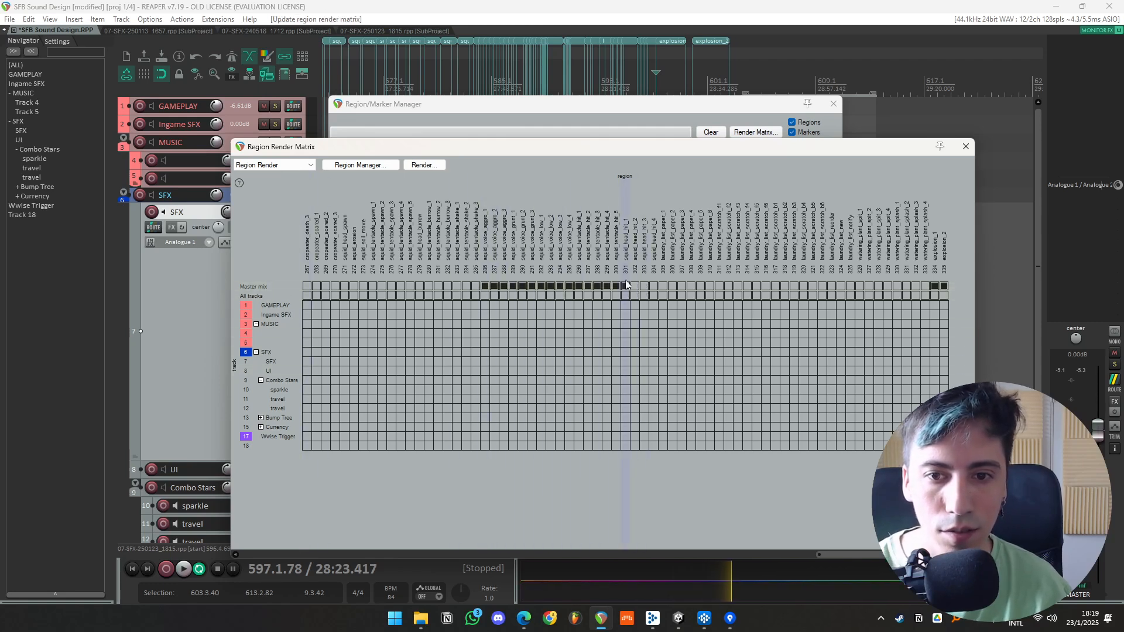
{"action": "left_click_drag", "start_coordinate": [795, 287], "coordinate": [860, 287]}
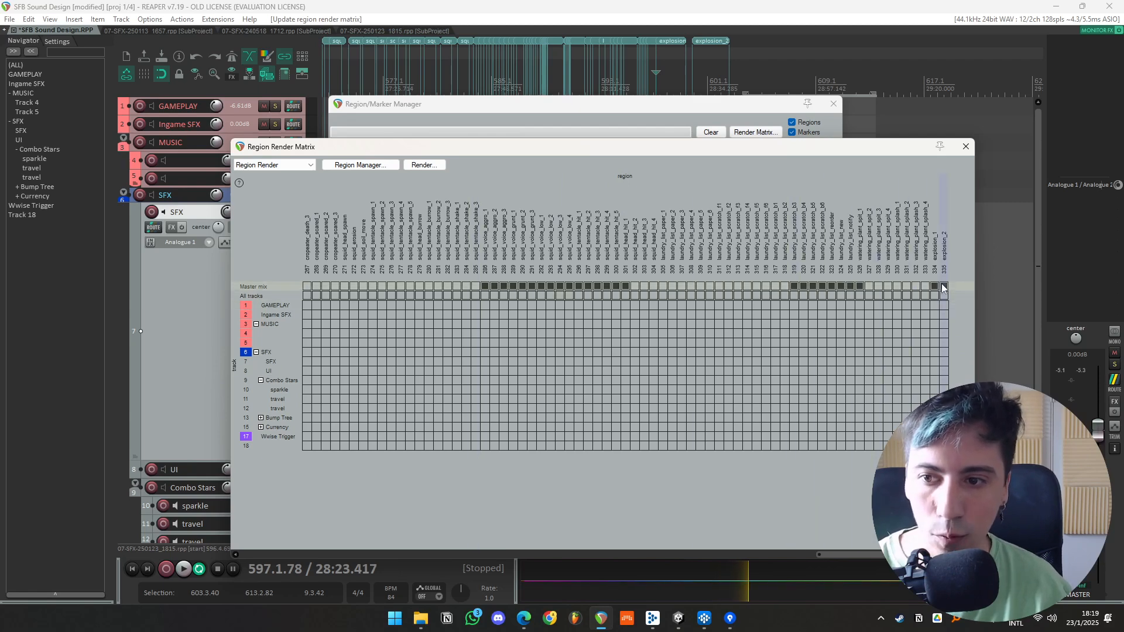
- Clear the extra Master mix assignments in the render matrix, leaving only explosion_1 and explosion_2 assigned
{"action": "mouse_move", "coordinate": [944, 285]}
{"action": "left_mouse_down"}
{"action": "mouse_move", "coordinate": [504, 284]}
{"action": "mouse_move", "coordinate": [626, 287]}
{"action": "left_mouse_up"}
{"action": "left_click", "coordinate": [936, 286]}
{"action": "left_click", "coordinate": [944, 286]}
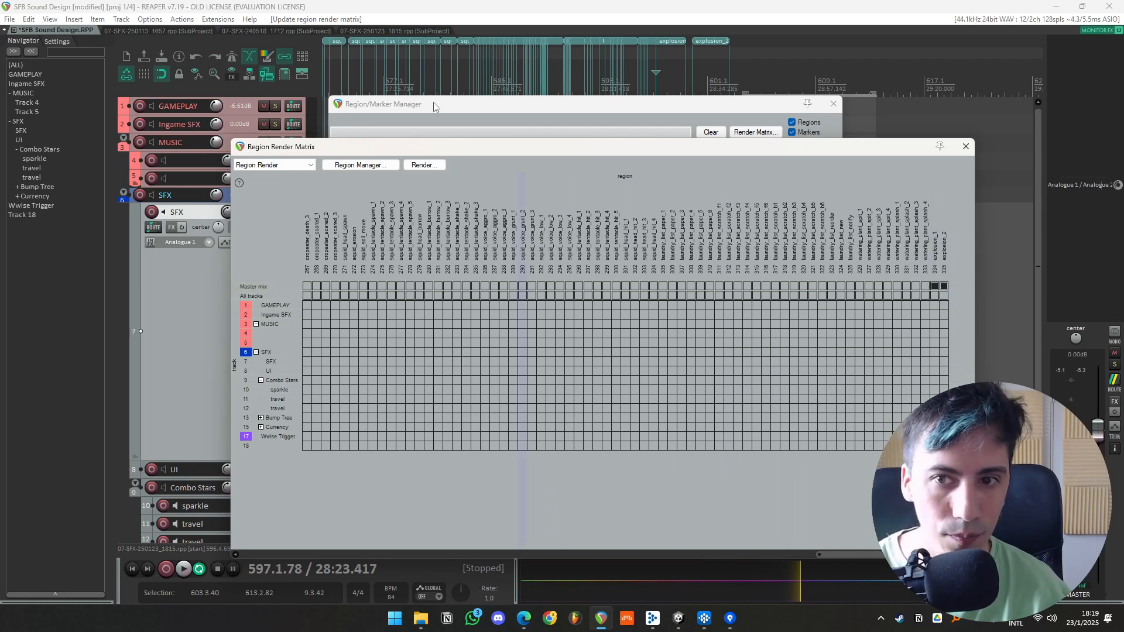
- Open the render settings from the matrix and choose Region render matrix as the source
{"action": "left_click", "coordinate": [424, 165]}
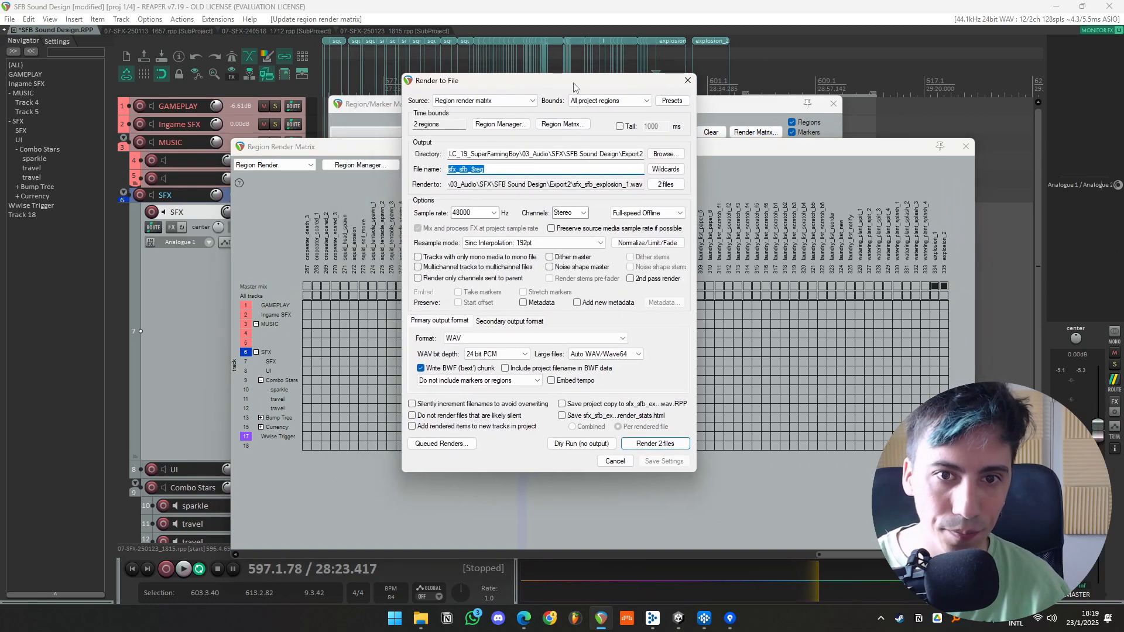
{"action": "left_click", "coordinate": [497, 100]}
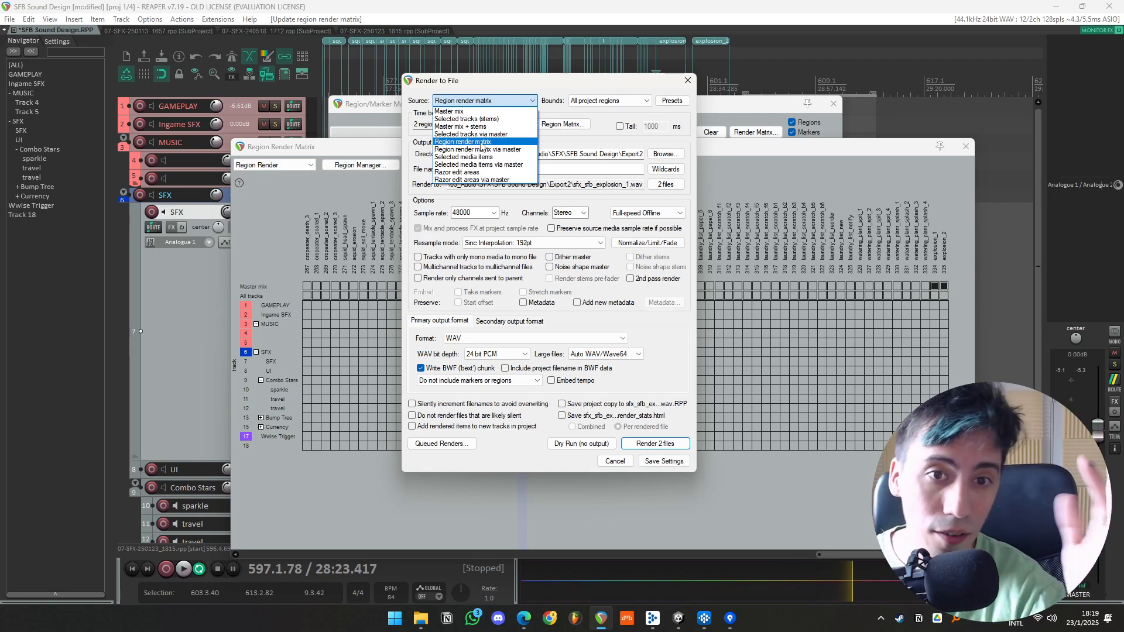
{"action": "left_click", "coordinate": [481, 147]}
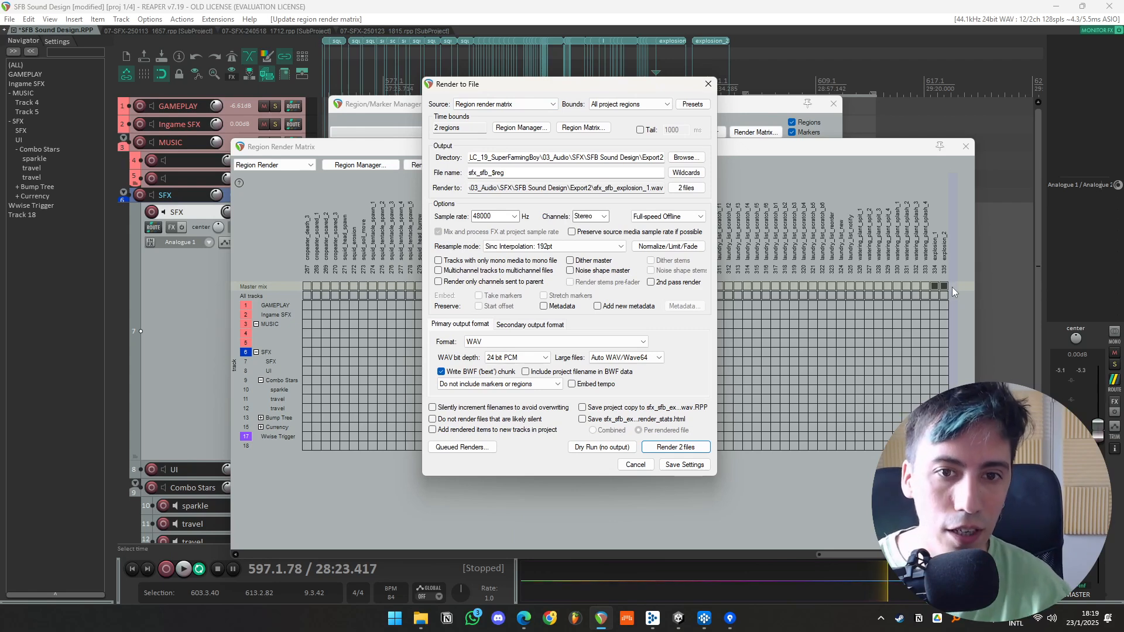
- Highlight the sfx and sfb prefixes in the output file name pattern sfx_sfb_$reg
{"action": "double_click", "coordinate": [520, 174]}
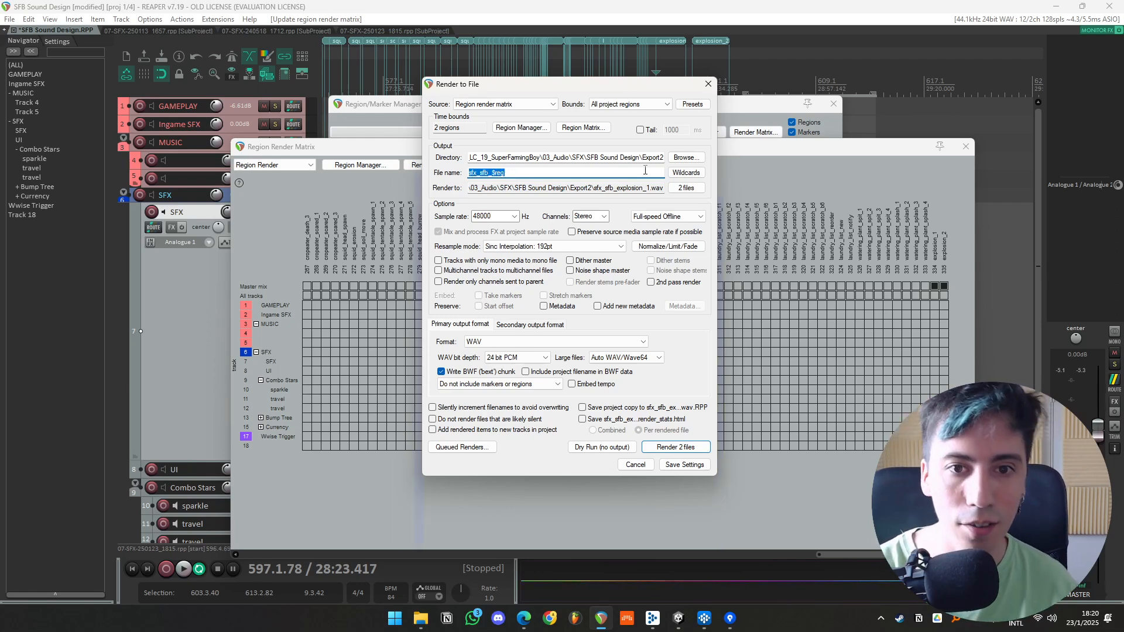
{"action": "key", "text": "Right"}
{"action": "key", "text": "Left"}
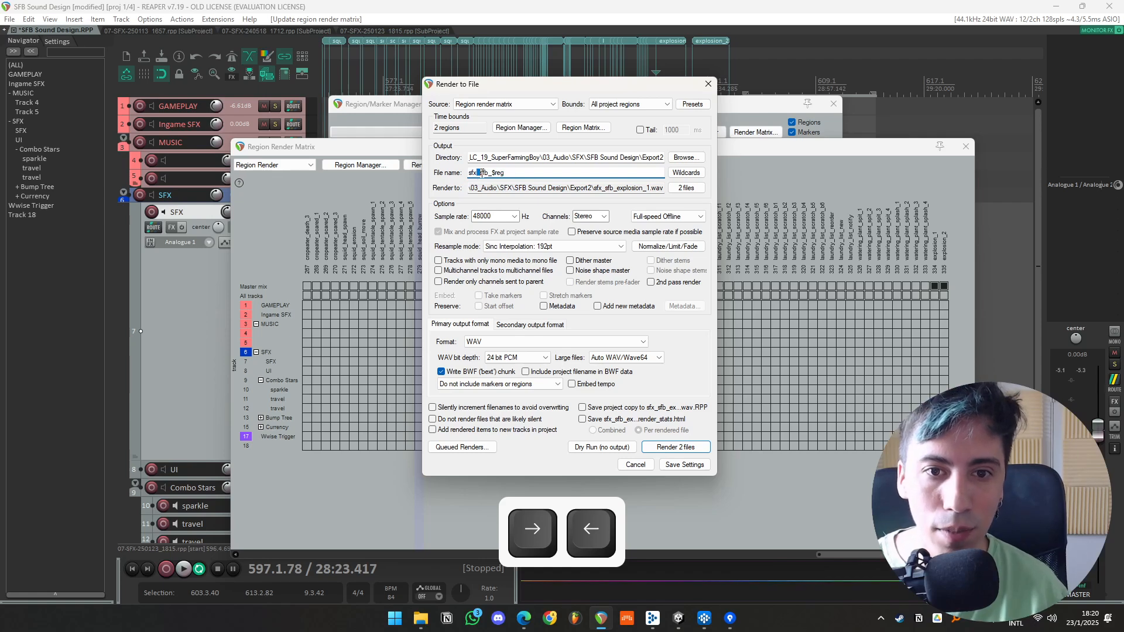
{"action": "left_click_drag", "start_coordinate": [482, 172], "coordinate": [489, 174]}
{"action": "left_click", "coordinate": [490, 174]}
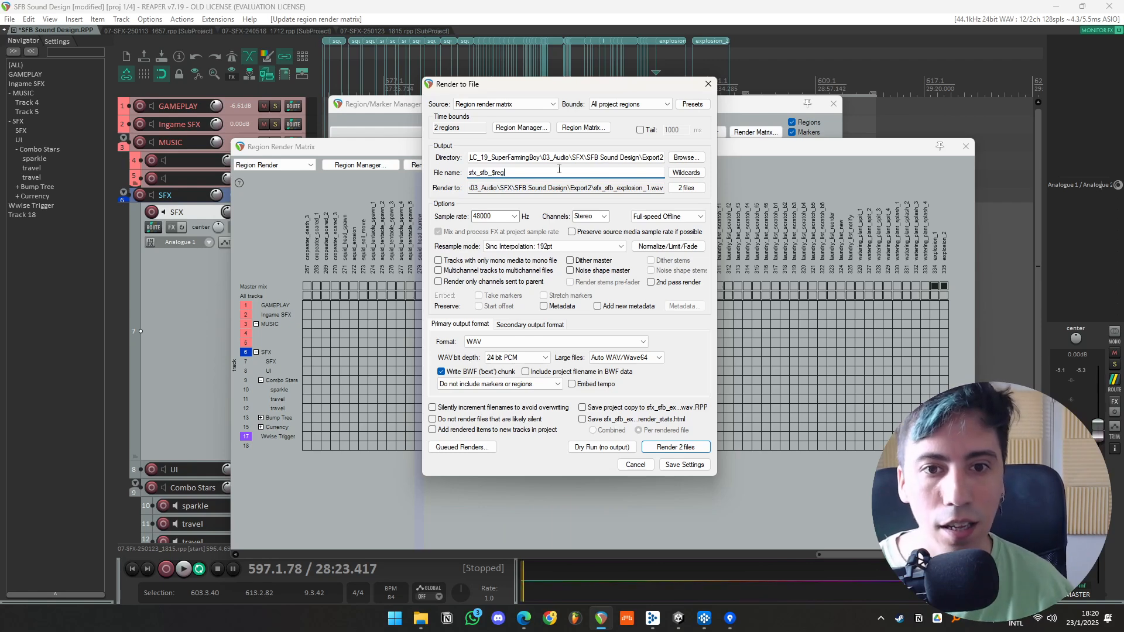
- Highlight the $reg wildcard at the end of the output file name pattern
{"action": "key", "text": "Left"}
{"action": "key", "text": "Left"}
{"action": "key", "text": "Left"}
{"action": "key", "text": "Left"}
{"action": "key", "text": "shift+Right"}
{"action": "key", "text": "shift+Right"}
{"action": "key", "text": "shift+Right"}
{"action": "key", "text": "shift+Right"}
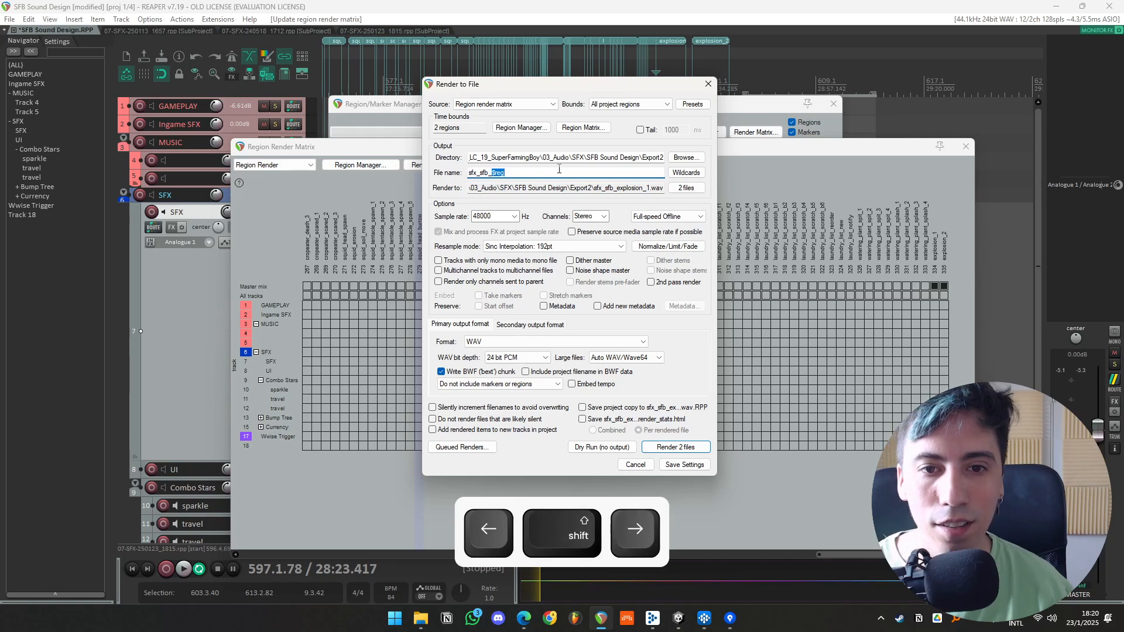
{"action": "left_click", "coordinate": [502, 172]}
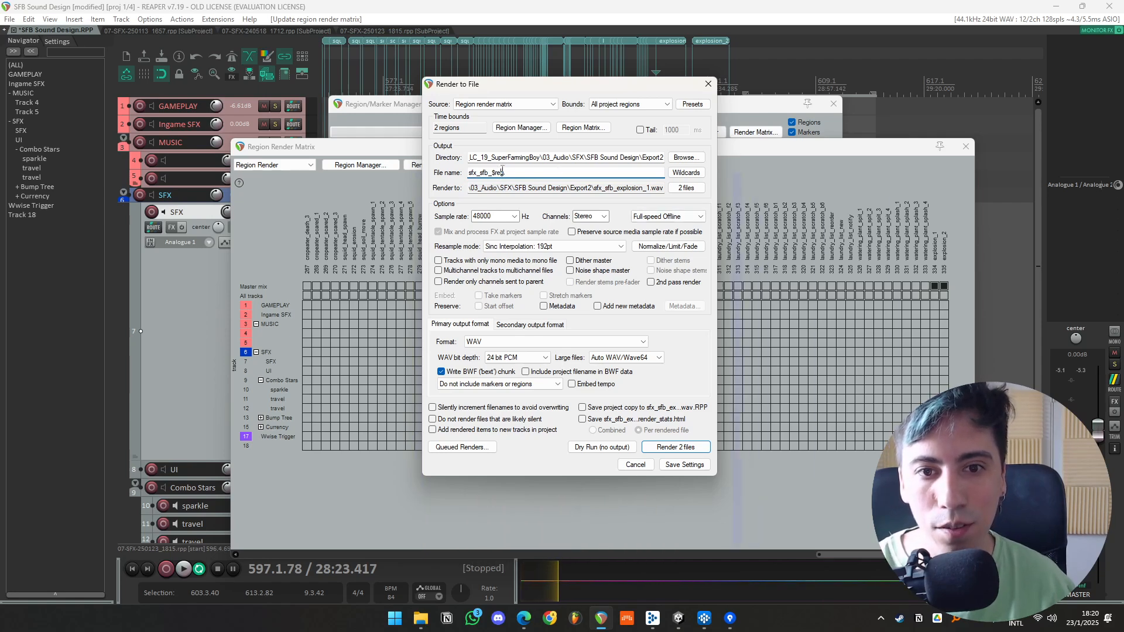
- View the available file name wildcards and the list of output files that the render will produce
{"action": "left_click", "coordinate": [689, 172]}
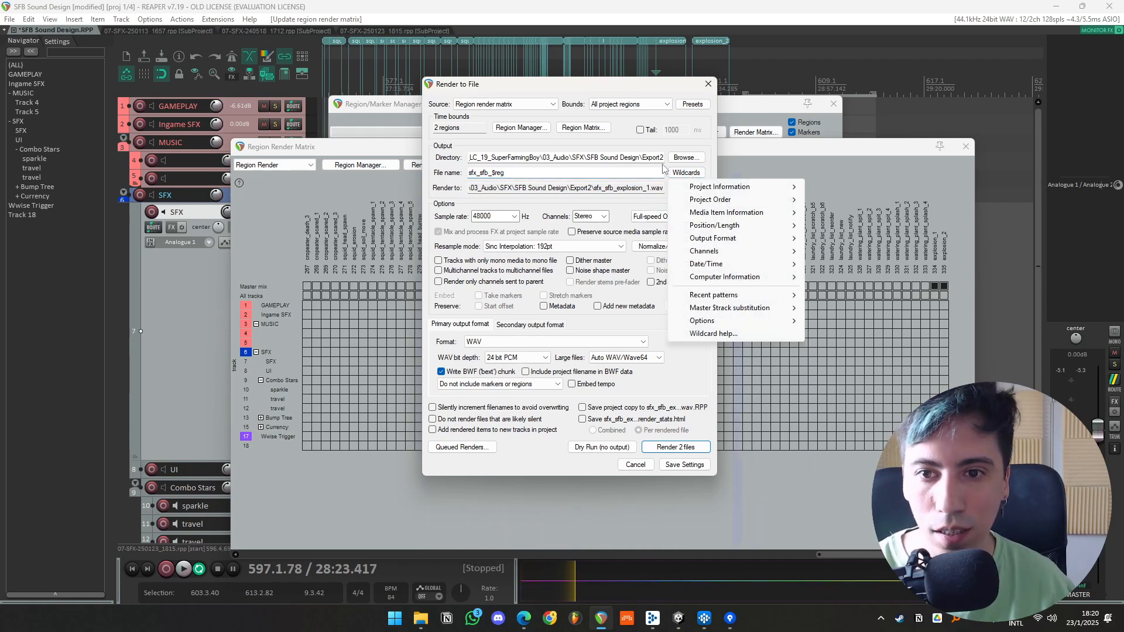
{"action": "left_click", "coordinate": [662, 165]}
{"action": "left_click", "coordinate": [686, 189]}
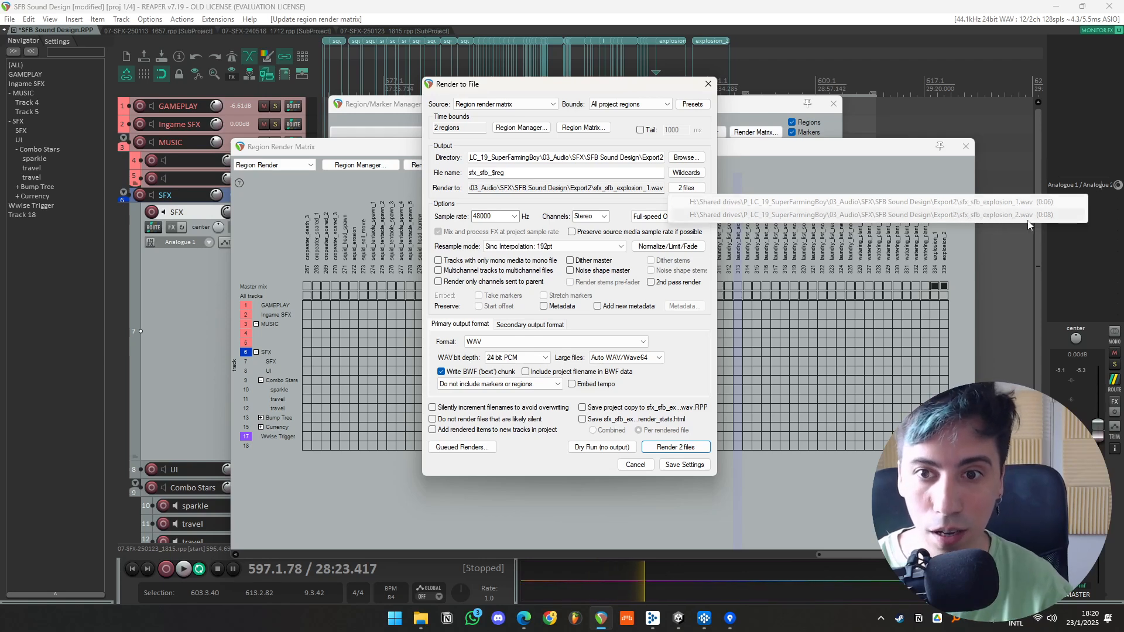
{"action": "left_click", "coordinate": [827, 160]}
- Mark the regions from squid_tentacle_burrow_3 through watering_plant_splash_4 for rendering from the master mix in the region render matrix
{"action": "left_click", "coordinate": [831, 154]}
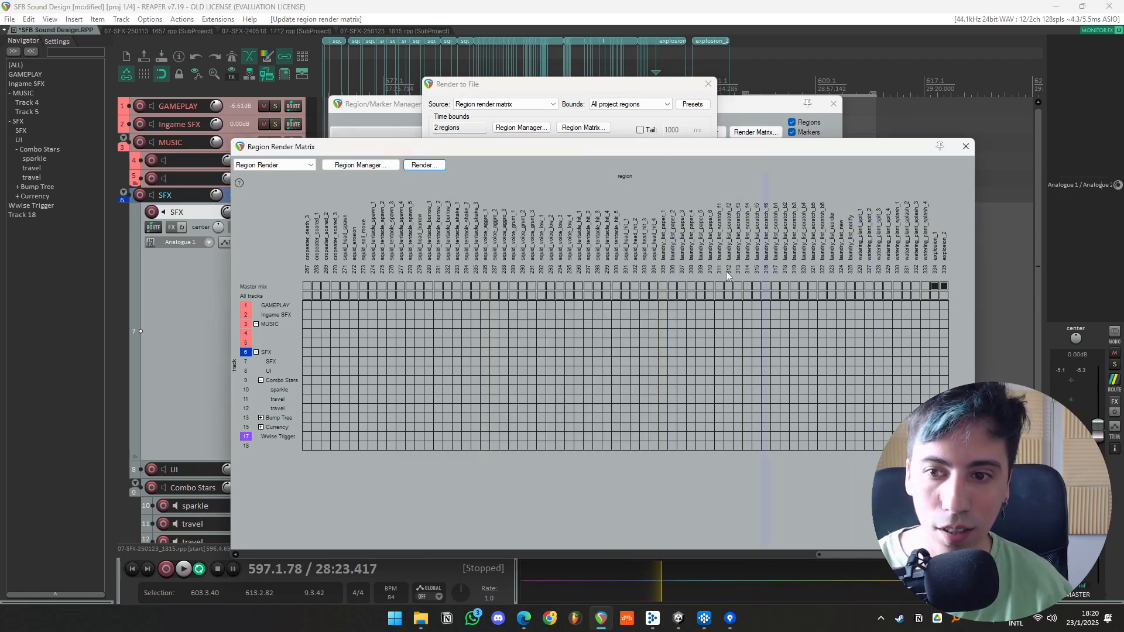
{"action": "mouse_move", "coordinate": [448, 286]}
{"action": "left_mouse_down"}
{"action": "mouse_move", "coordinate": [645, 287]}
{"action": "mouse_move", "coordinate": [579, 295]}
{"action": "left_mouse_up"}
{"action": "left_click", "coordinate": [647, 286]}
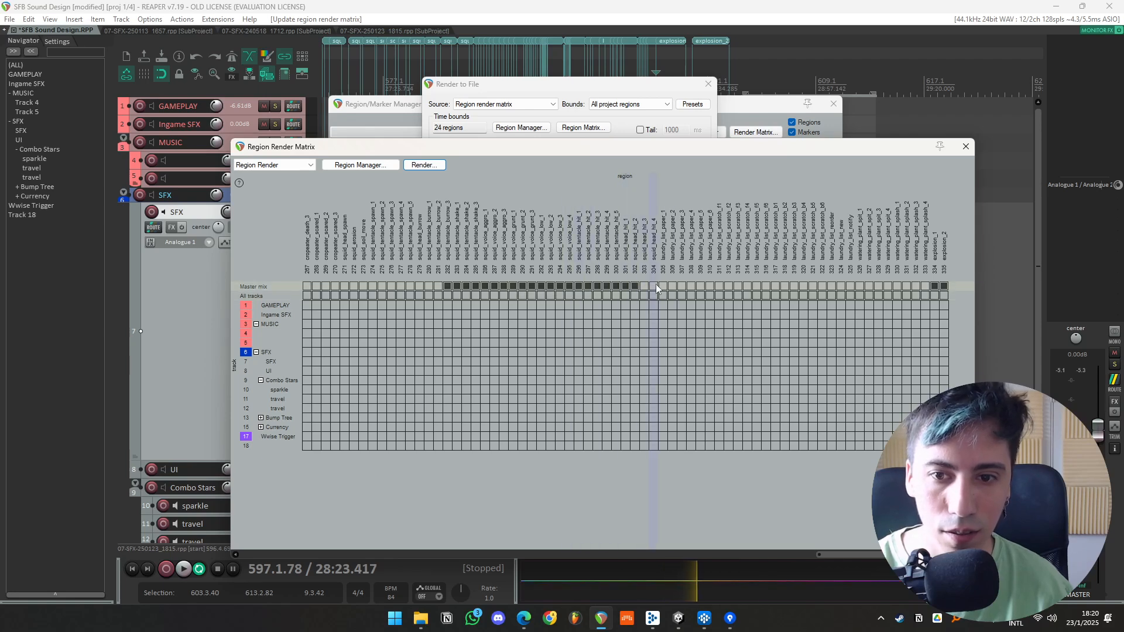
{"action": "left_click_drag", "start_coordinate": [654, 286], "coordinate": [687, 286]}
{"action": "left_click", "coordinate": [925, 287]}
- View the list of output files that the render will produce for all the marked regions
{"action": "left_click", "coordinate": [693, 133]}
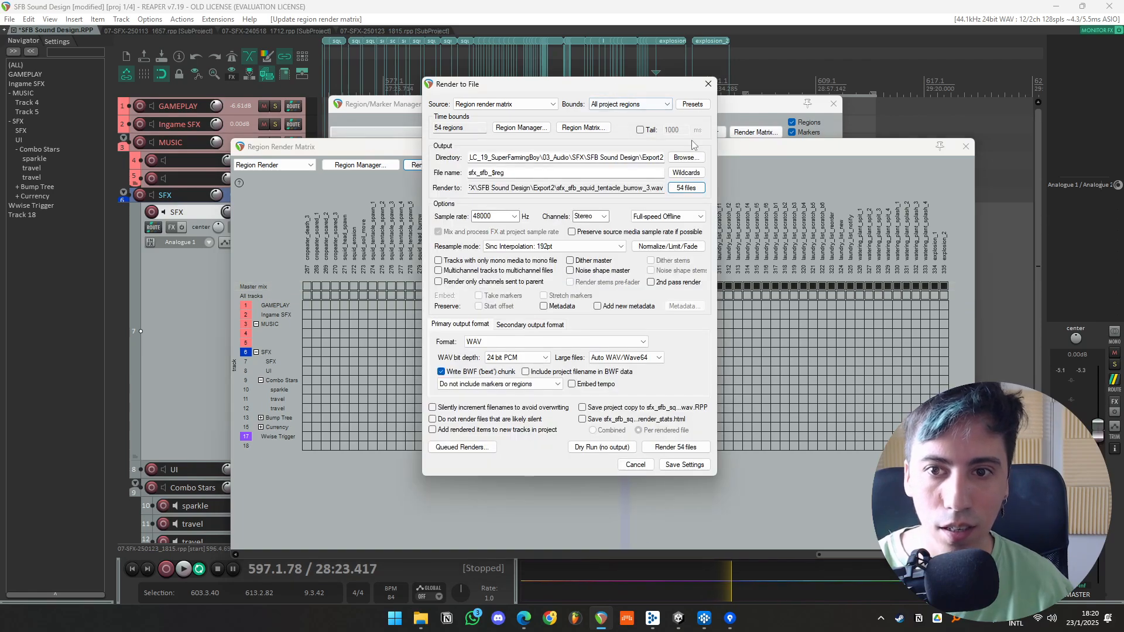
{"action": "left_click", "coordinate": [687, 188]}
{"action": "left_click", "coordinate": [689, 190]}
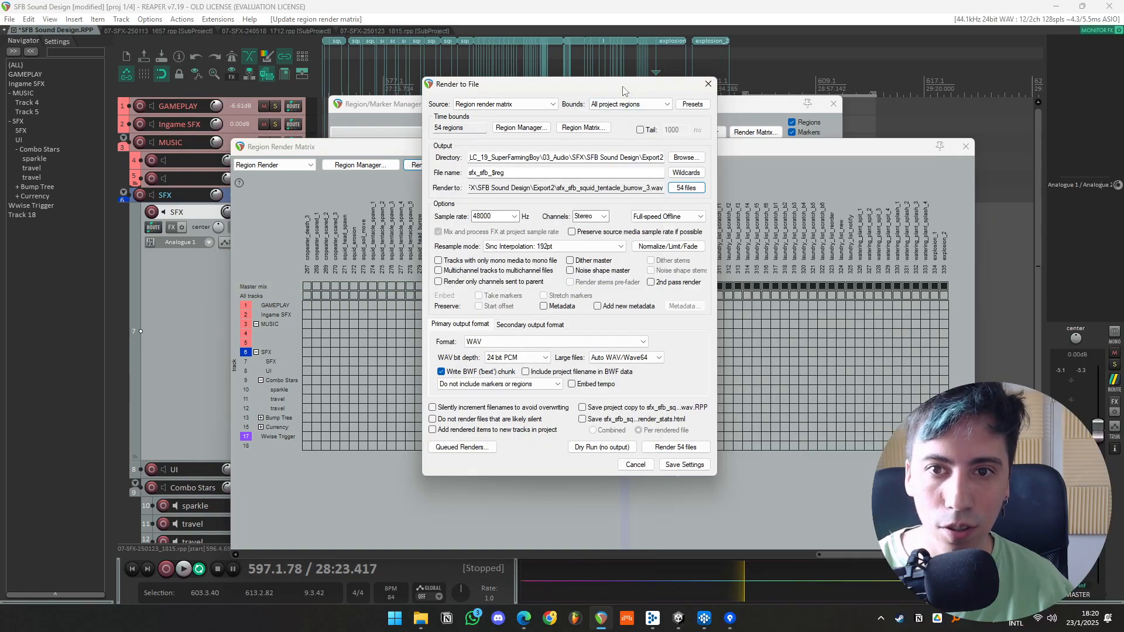
{"action": "left_click", "coordinate": [688, 190]}
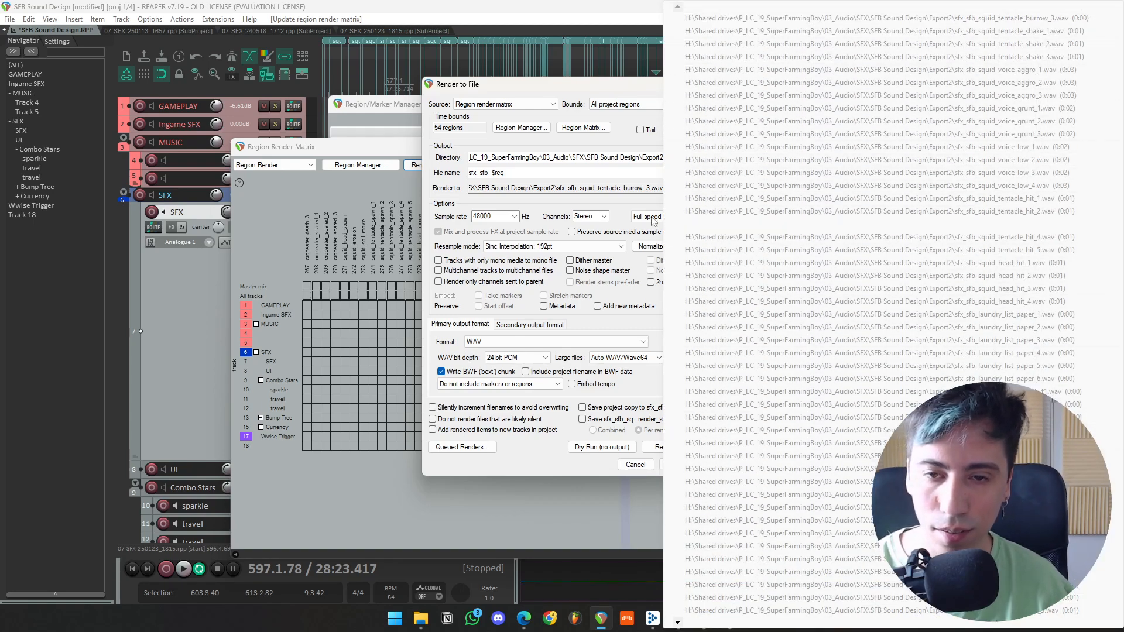
{"action": "left_click", "coordinate": [583, 97]}
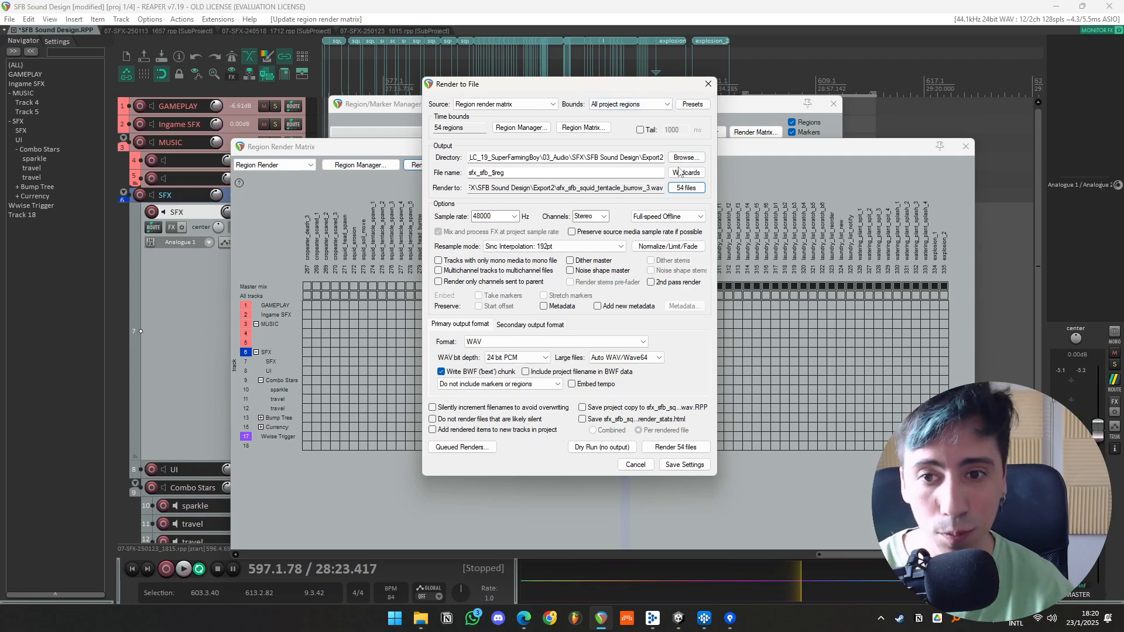
- Unmark the squid, laundry list and watering plant regions in the master mix row, keeping only explosion_1 and explosion_2 marked
{"action": "left_click", "coordinate": [413, 145]}
{"action": "left_click", "coordinate": [628, 96]}
{"action": "left_click", "coordinate": [811, 162]}
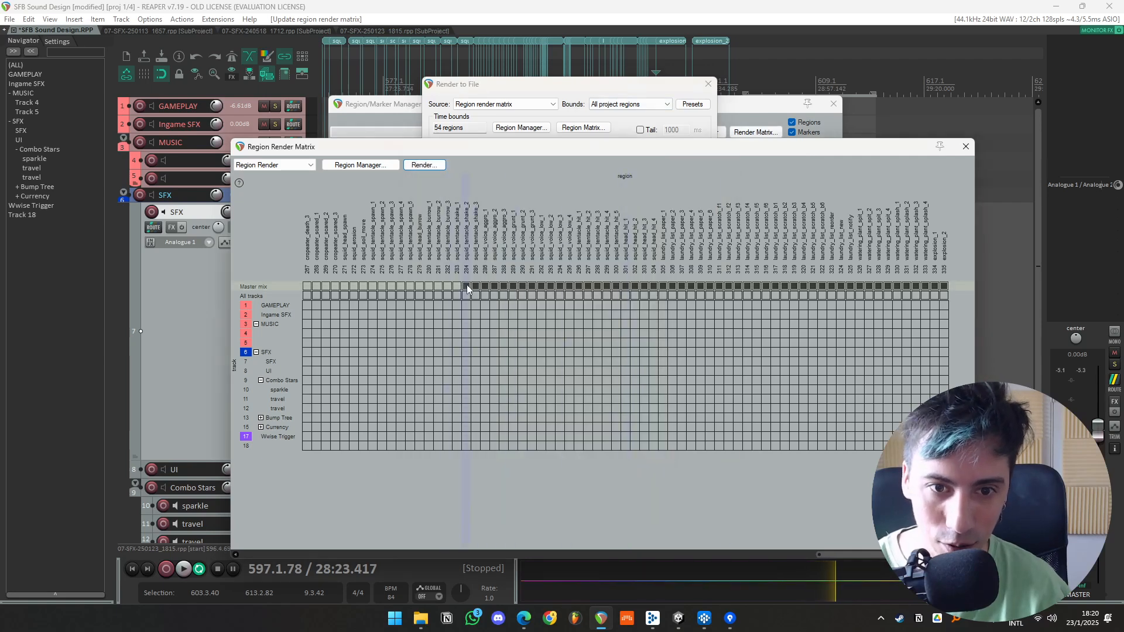
{"action": "mouse_move", "coordinate": [532, 287]}
{"action": "left_mouse_down"}
{"action": "mouse_move", "coordinate": [683, 298]}
{"action": "mouse_move", "coordinate": [601, 287]}
{"action": "left_mouse_up"}
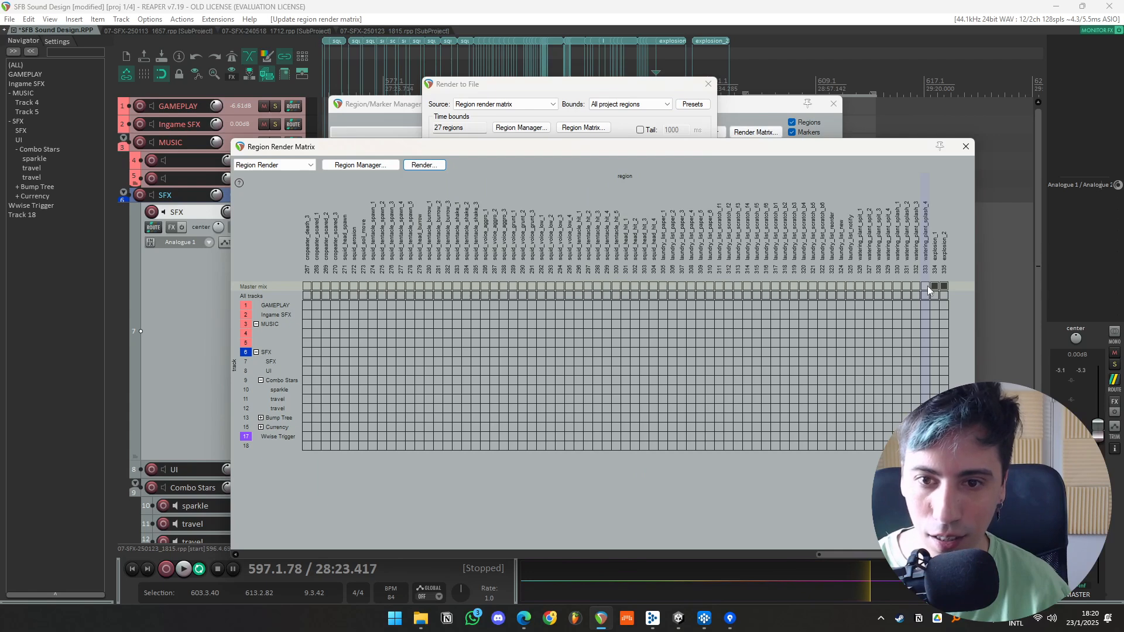
- Render the two explosion regions to files and select sfx_sfb_explosion_1.wav in the finished render list
{"action": "left_click", "coordinate": [603, 84]}
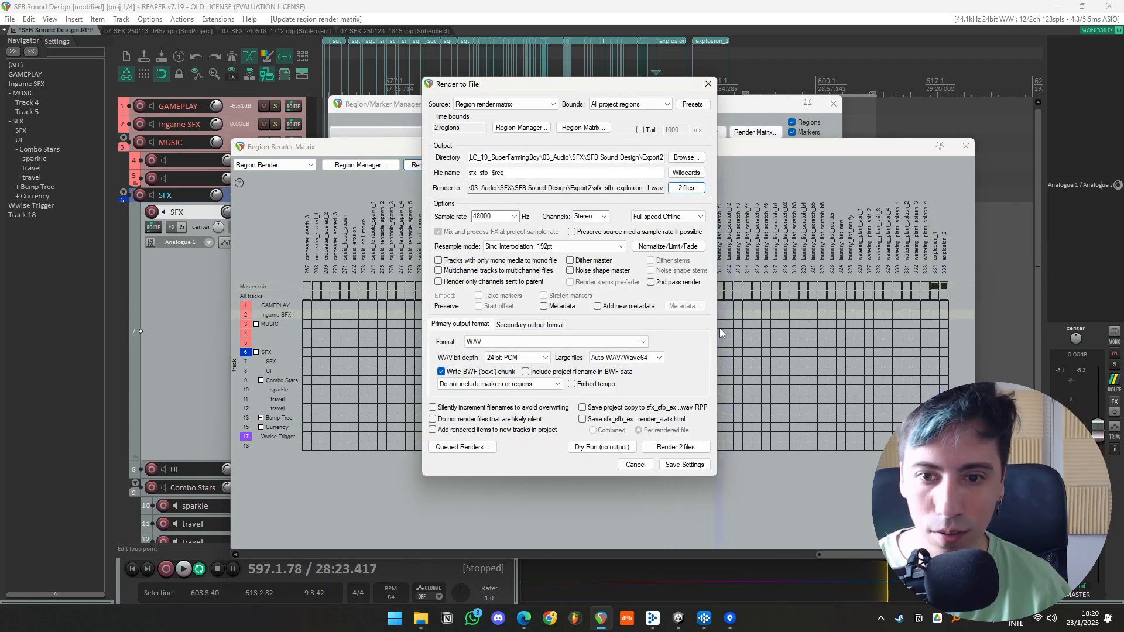
{"action": "left_click", "coordinate": [676, 447]}
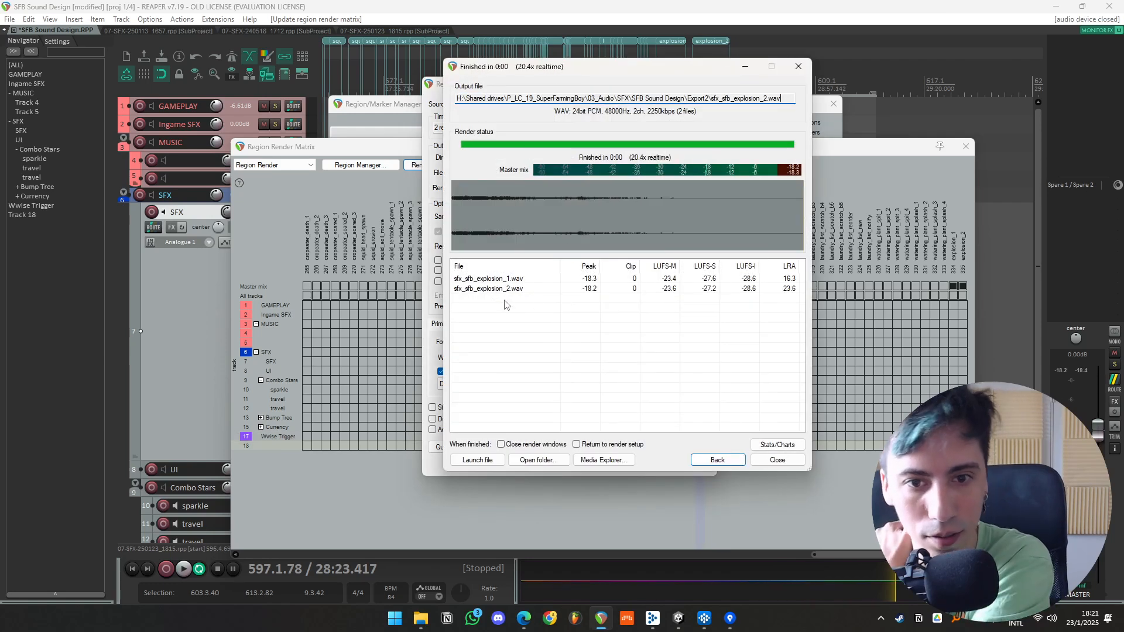
{"action": "left_click", "coordinate": [576, 291]}
{"action": "left_click", "coordinate": [513, 298]}
{"action": "left_click", "coordinate": [532, 281]}
{"action": "left_click", "coordinate": [600, 290]}
{"action": "left_click", "coordinate": [546, 280]}
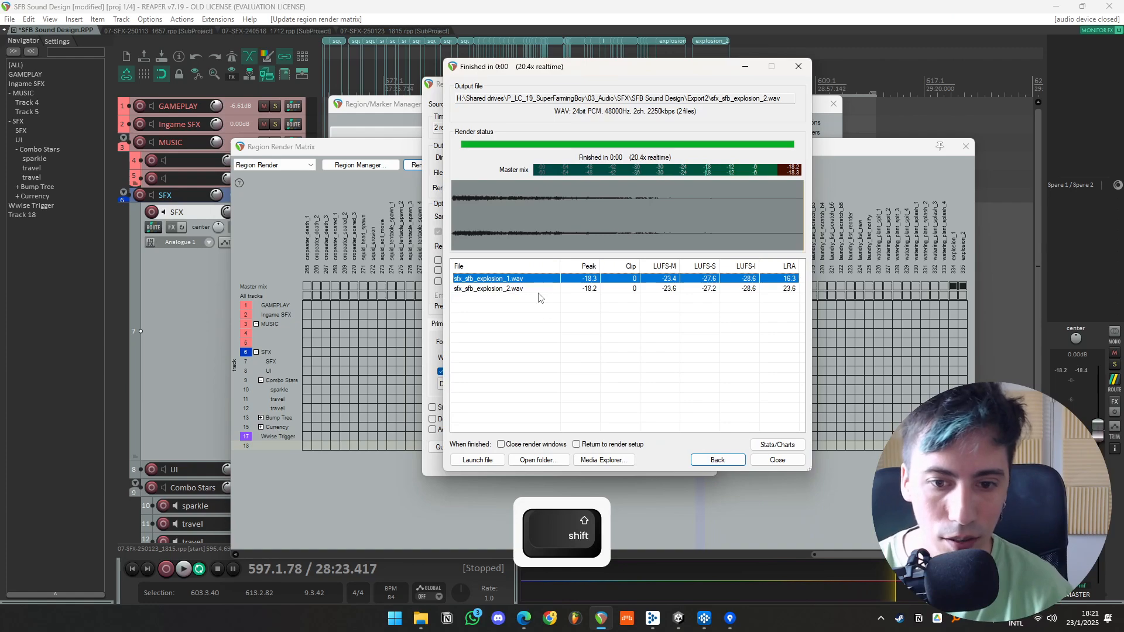
- Open the Export2 output folder, look through the exported sound files, and close the folder and the render results
{"action": "left_click", "coordinate": [550, 461]}
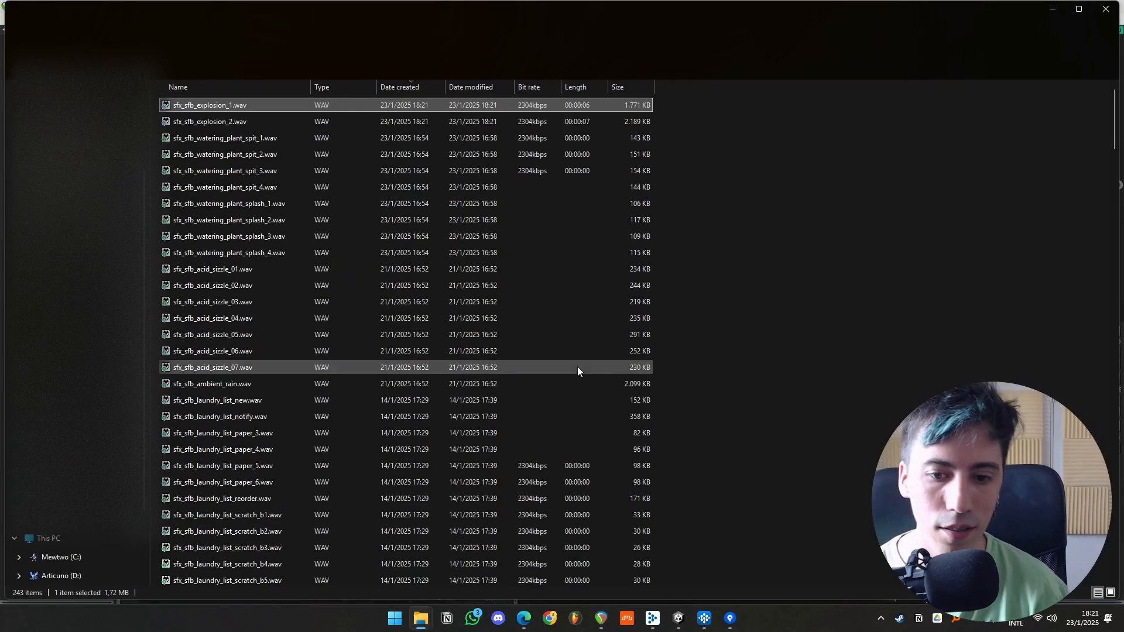
{"action": "scroll", "coordinate": [577, 366], "scroll_direction": "down", "scroll_amount": 5}
{"action": "left_click_drag", "start_coordinate": [1115, 153], "coordinate": [905, 184]}
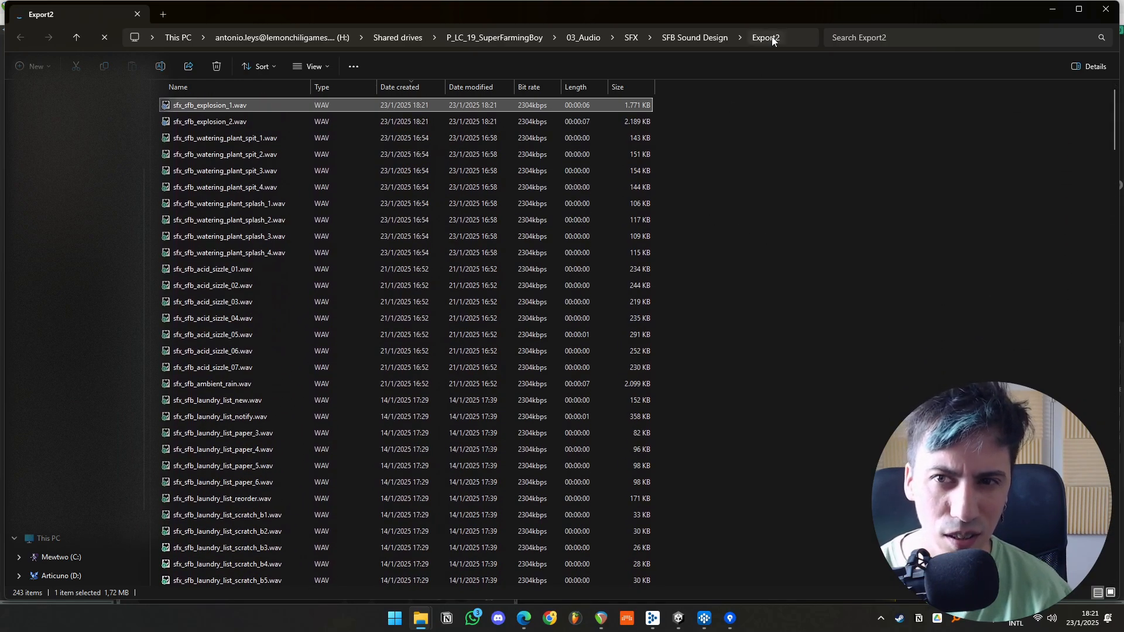
{"action": "scroll", "coordinate": [318, 233], "scroll_direction": "down", "scroll_amount": 20}
{"action": "scroll", "coordinate": [718, 234], "scroll_direction": "down", "scroll_amount": 13}
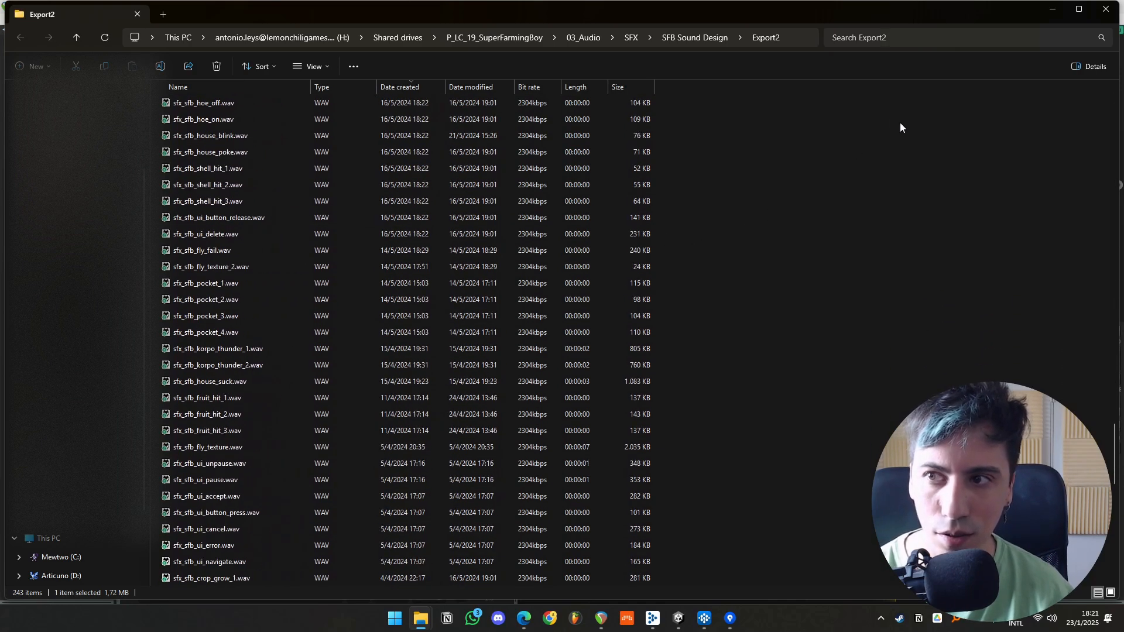
{"action": "left_click", "coordinate": [1108, 9]}
{"action": "left_click", "coordinate": [778, 460]}
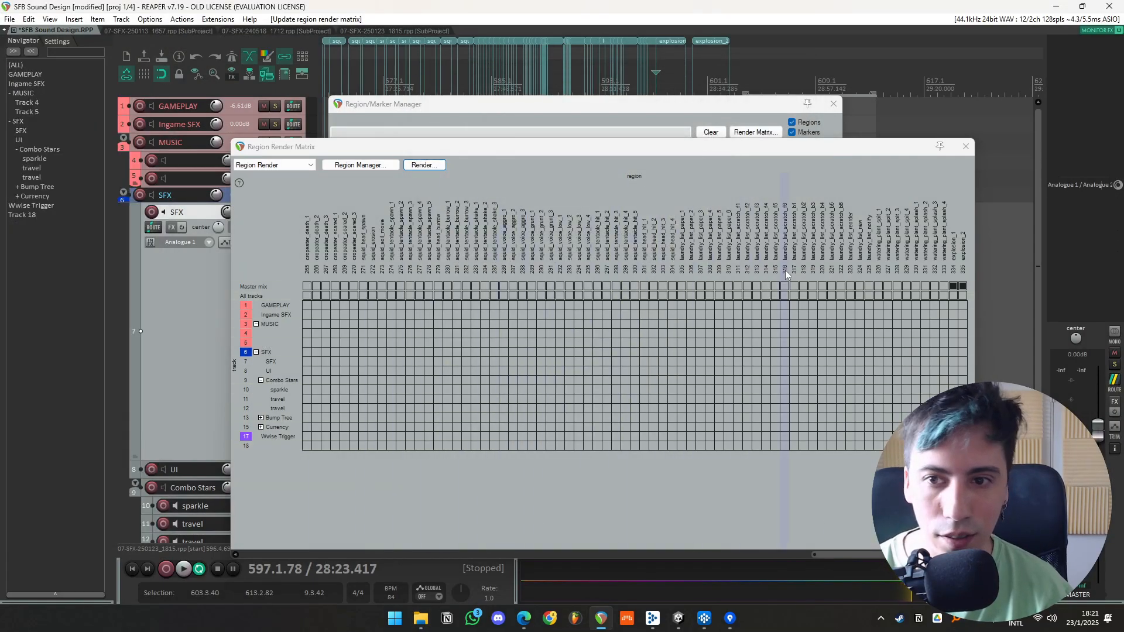
- Unmark explosion_1 and explosion_2 in the master mix row and close the region render matrix
{"action": "left_click", "coordinate": [963, 286]}
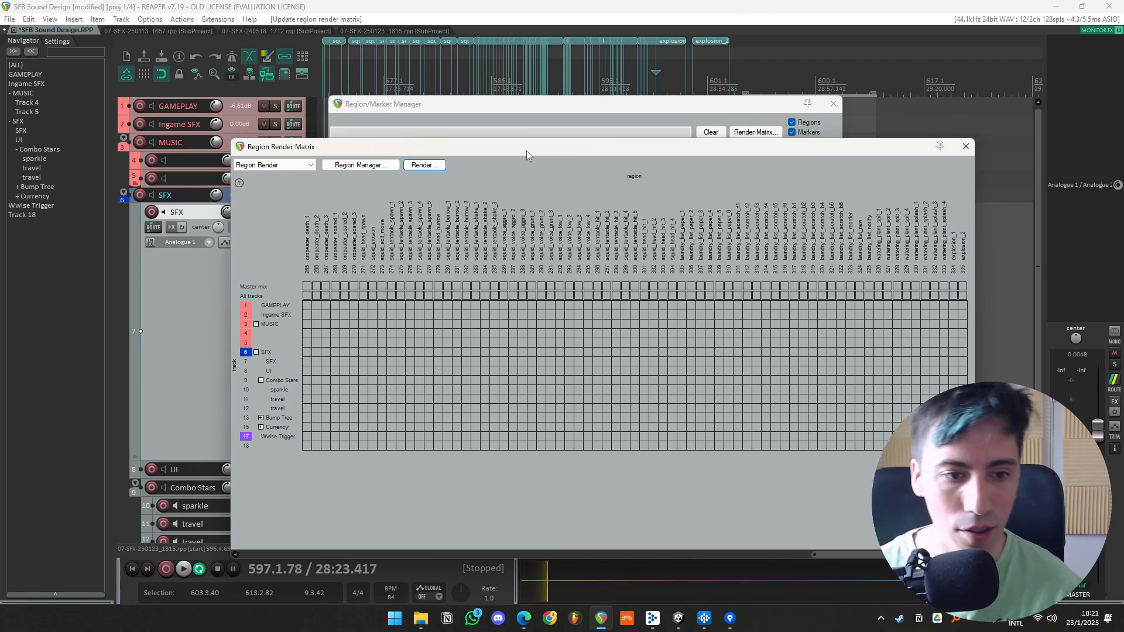
{"action": "left_click_drag", "start_coordinate": [526, 150], "coordinate": [472, 149]}
{"action": "left_click_drag", "start_coordinate": [589, 103], "coordinate": [648, 83]}
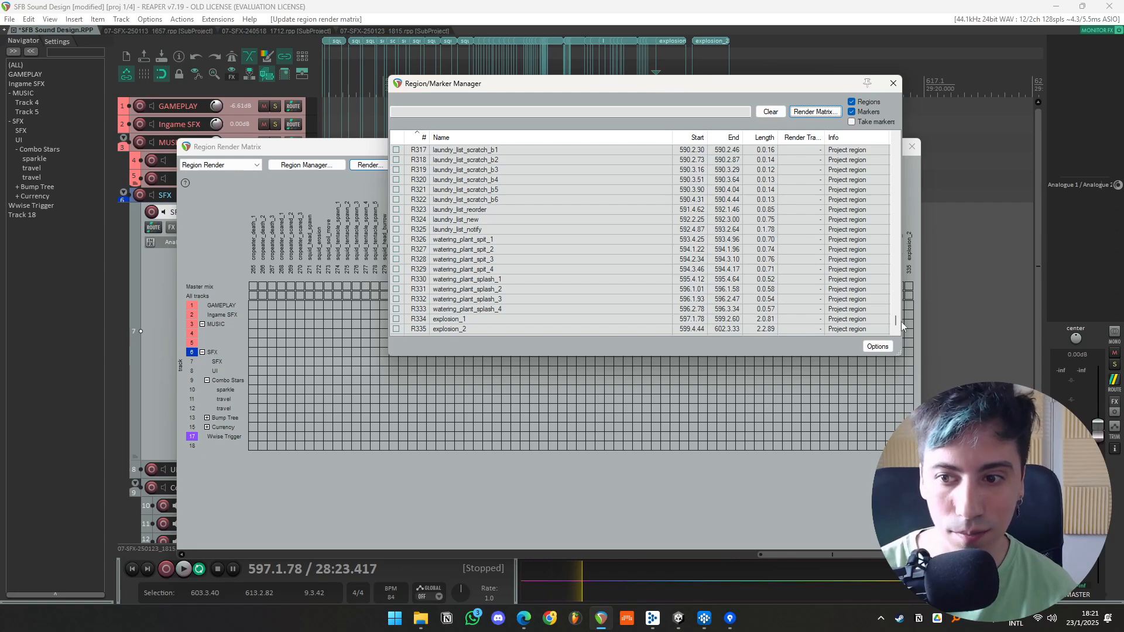
{"action": "left_click", "coordinate": [815, 112]}
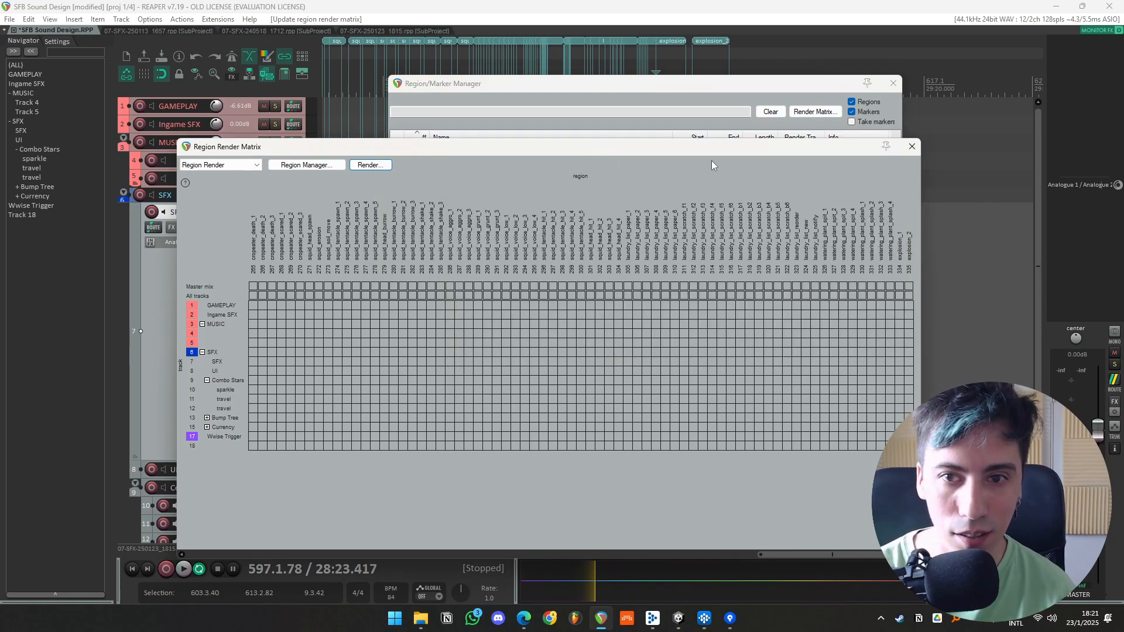
{"action": "left_click", "coordinate": [912, 147]}
- Look through the project regions in the Region/Marker Manager and close it
{"action": "left_click_drag", "start_coordinate": [743, 80], "coordinate": [679, 86]}
{"action": "scroll", "coordinate": [764, 251], "scroll_direction": "up", "scroll_amount": 4}
{"action": "right_click", "coordinate": [768, 235]}
{"action": "left_click", "coordinate": [723, 188]}
{"action": "scroll", "coordinate": [761, 234], "scroll_direction": "up", "scroll_amount": 9}
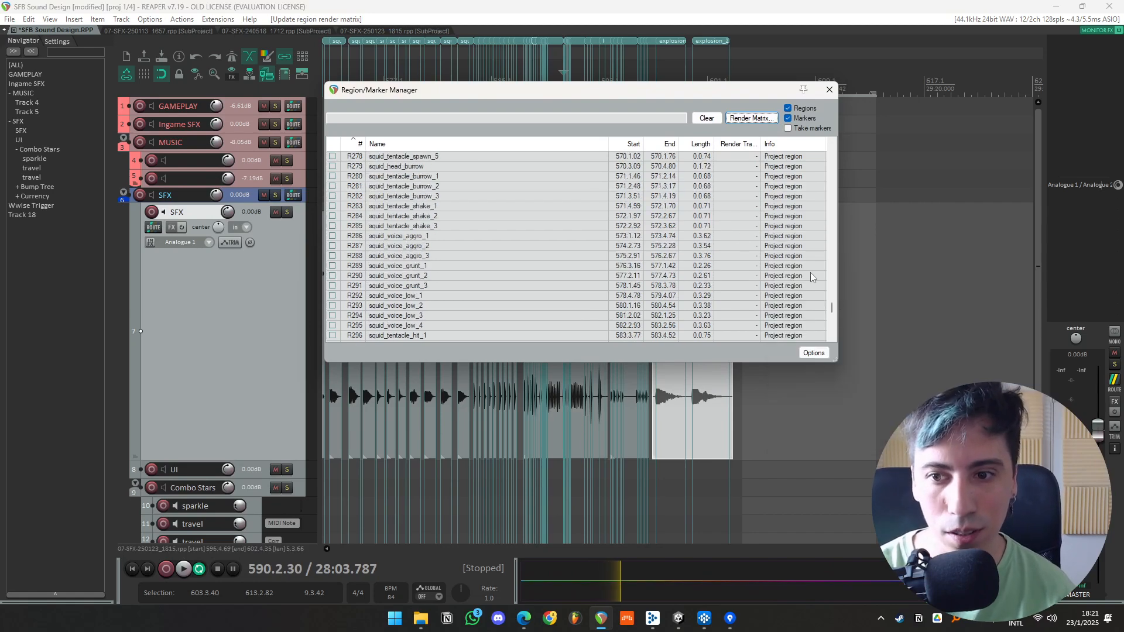
{"action": "left_click", "coordinate": [830, 89]}
- Open the Render to File settings from the arrangement and close them without rendering
{"action": "left_click", "coordinate": [722, 370]}
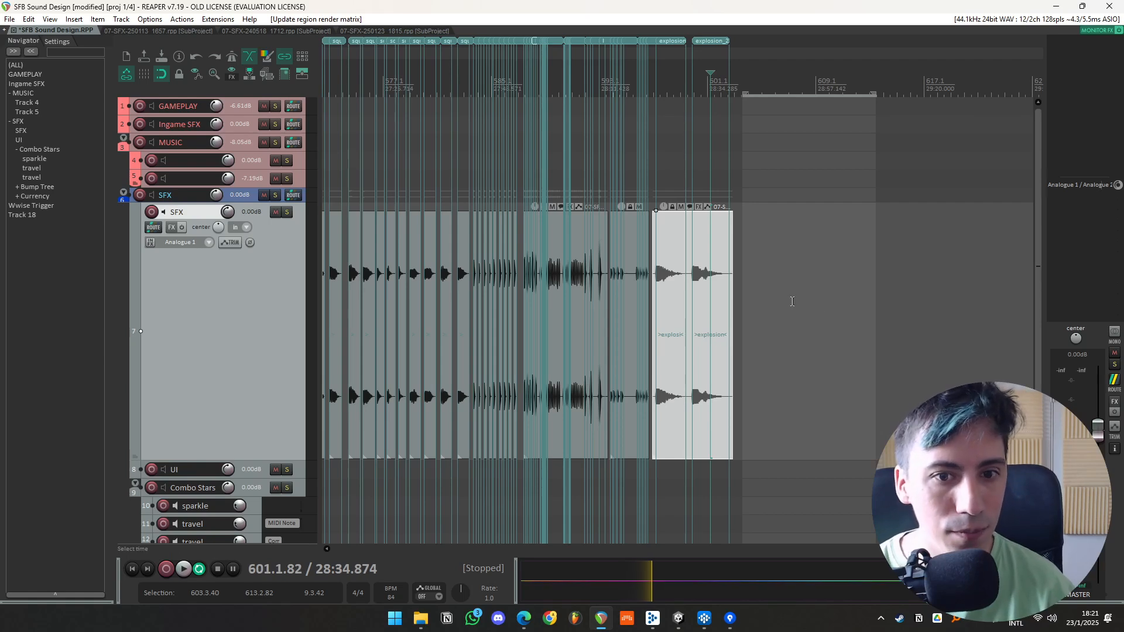
{"action": "scroll", "coordinate": [836, 323], "scroll_direction": "down", "scroll_amount": 2}
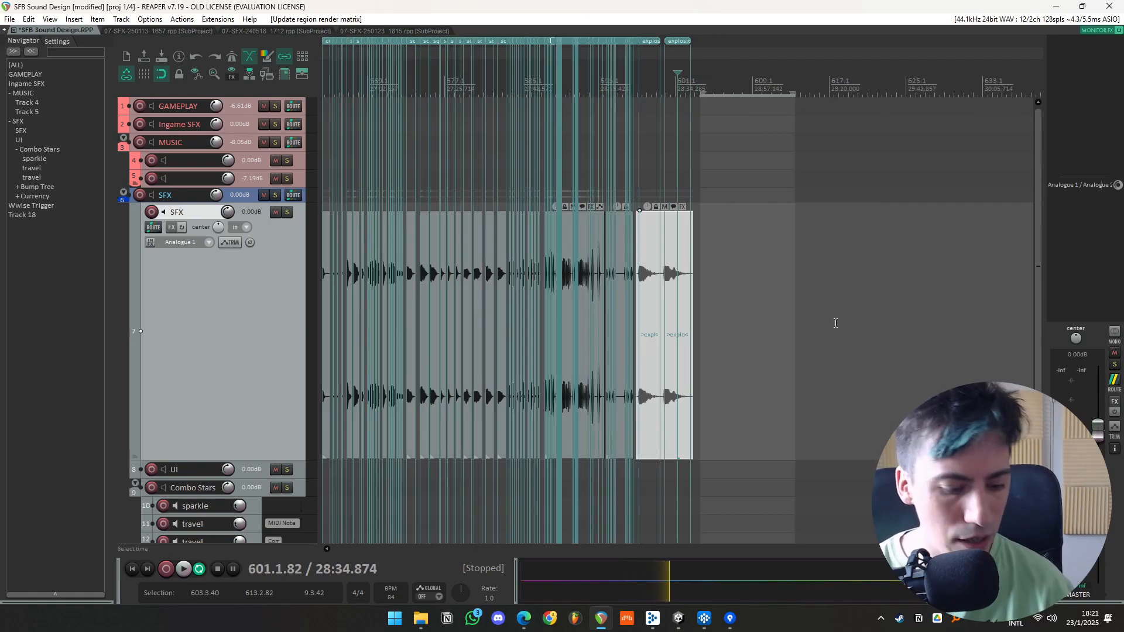
{"action": "key", "text": "ctrl+alt+r"}
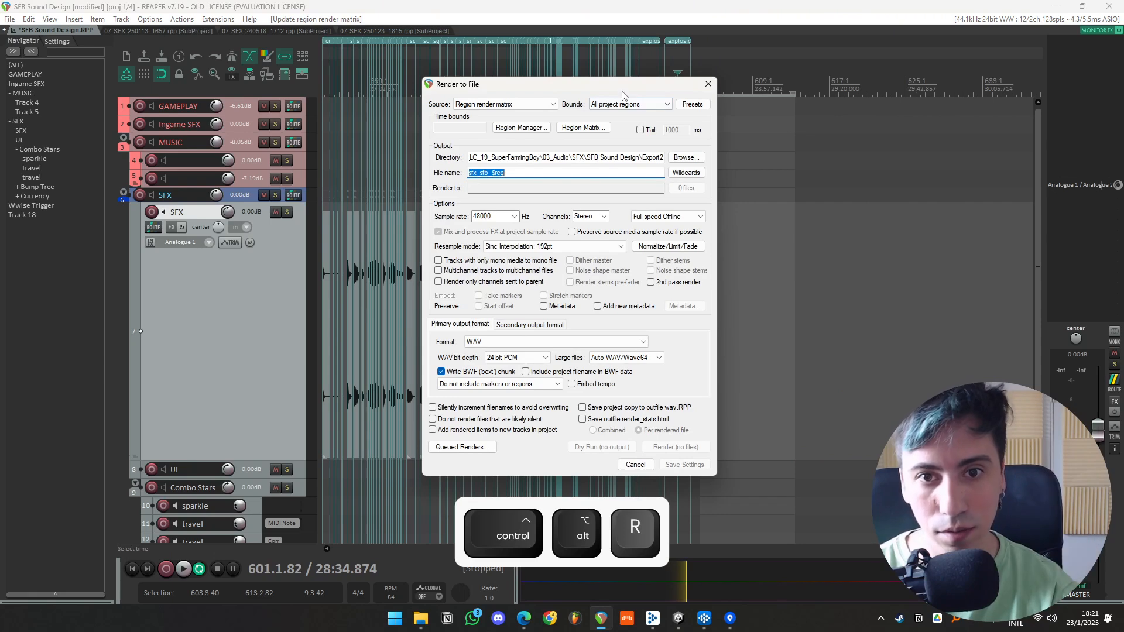
{"action": "left_click_drag", "start_coordinate": [622, 92], "coordinate": [651, 89]}
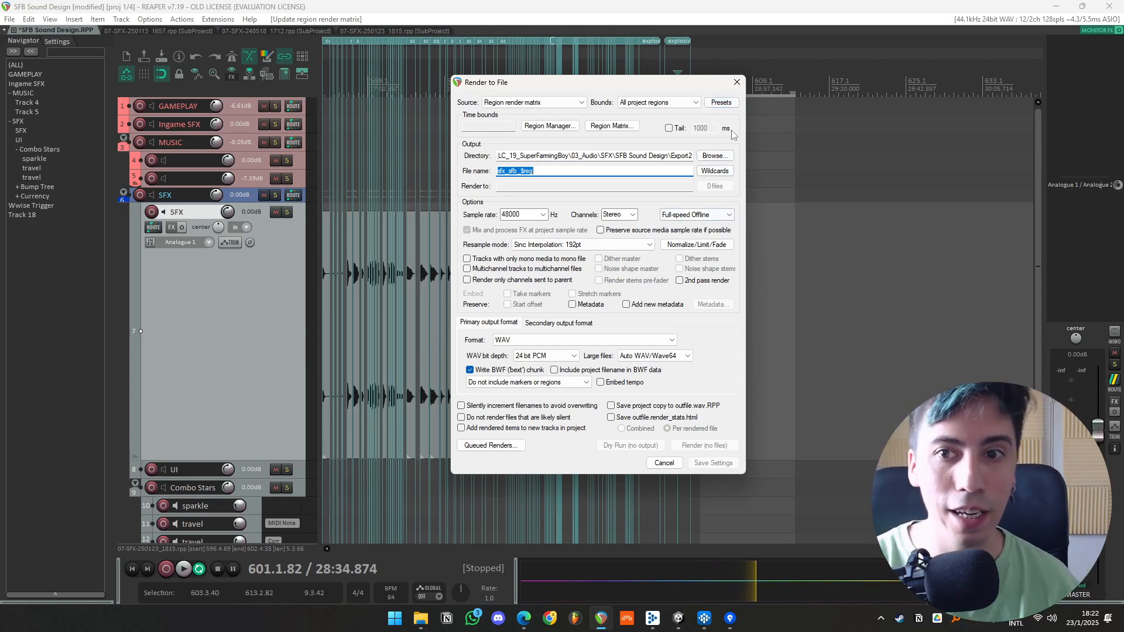
{"action": "left_click", "coordinate": [736, 82]}
- Deselect the explosion subproject item and clear the time selection
{"action": "left_click", "coordinate": [477, 319]}
{"action": "left_click", "coordinate": [735, 319]}
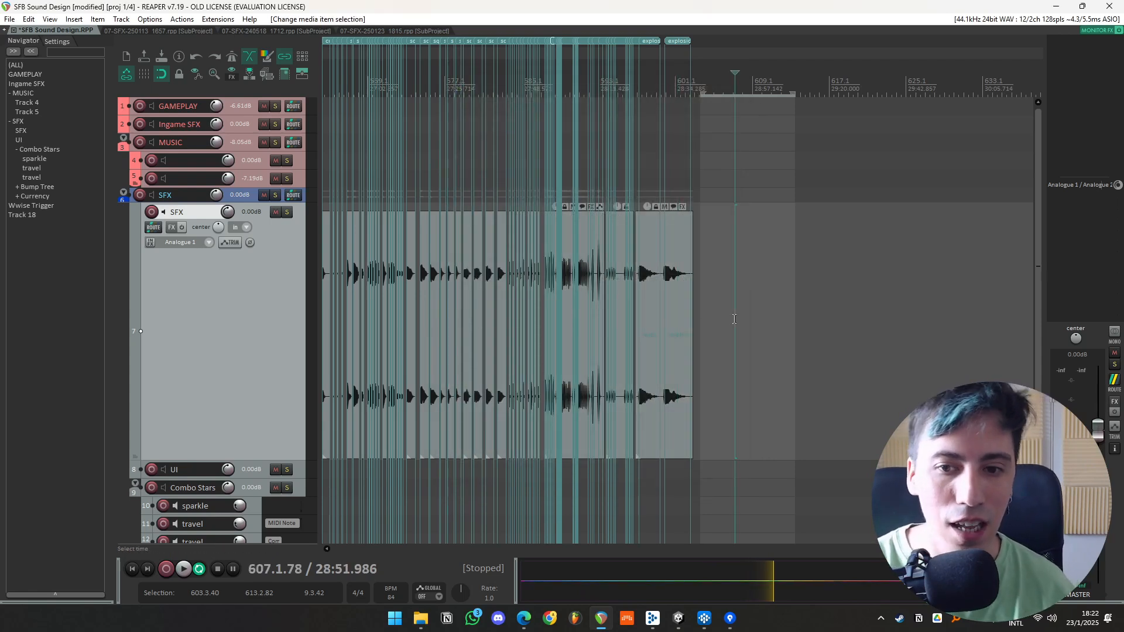
{"action": "left_click", "coordinate": [703, 307]}
{"action": "key", "text": "Escape"}
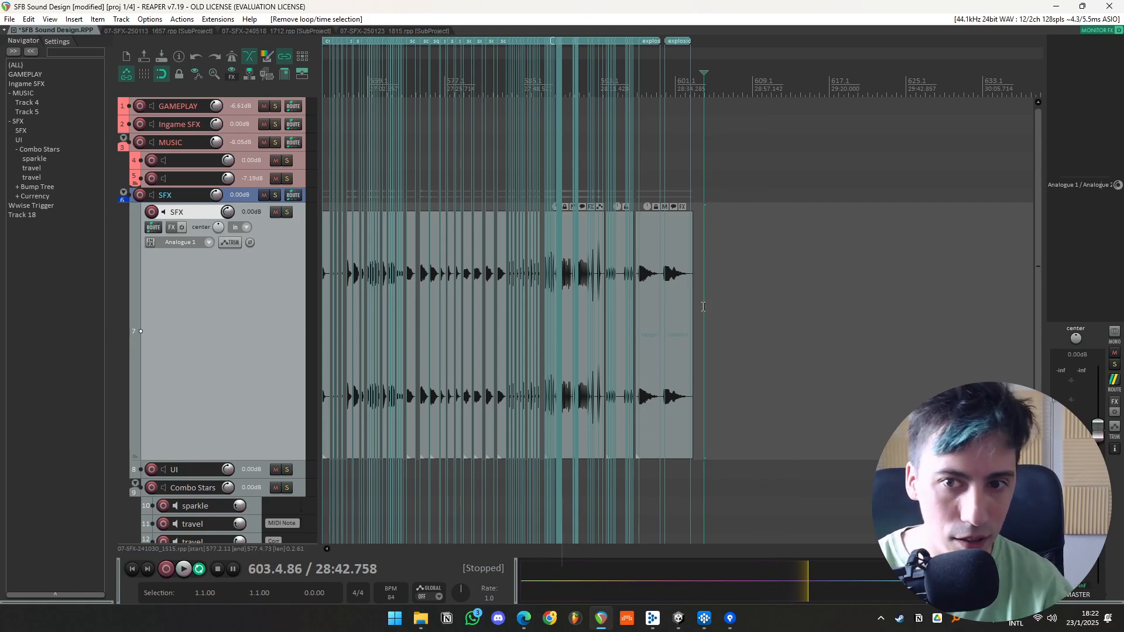
- Select the explosion subproject item at the end of the SFX track
{"action": "left_click_drag", "start_coordinate": [823, 289], "coordinate": [299, 311]}
{"action": "left_click", "coordinate": [870, 346]}
{"action": "left_click", "coordinate": [747, 333]}
{"action": "left_click_drag", "start_coordinate": [832, 320], "coordinate": [628, 354]}
{"action": "left_click", "coordinate": [742, 336]}
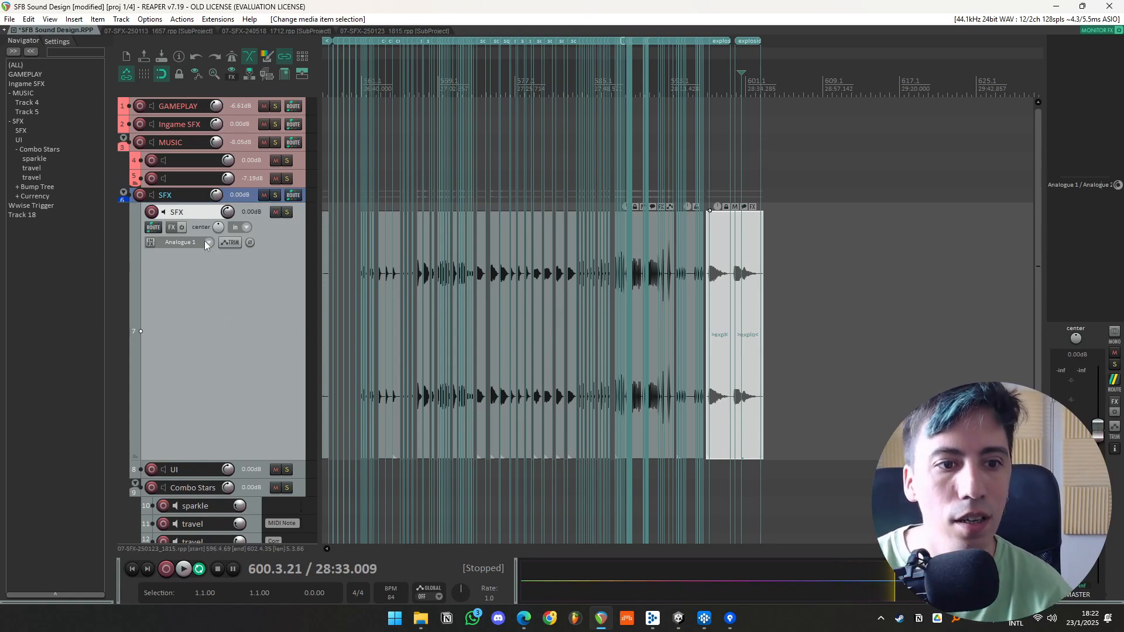
- Try splitting the explosion subproject item between explosion_1 and explosion_2, and undo the split
{"action": "scroll", "coordinate": [729, 298], "scroll_direction": "up", "scroll_amount": 5}
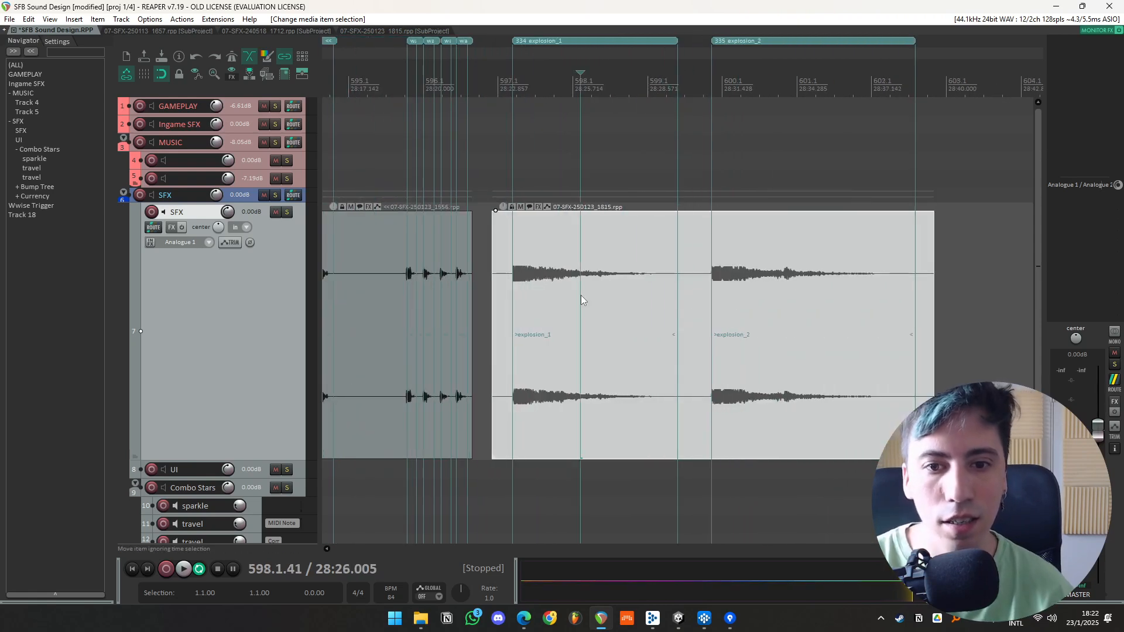
{"action": "key", "text": "s"}
{"action": "left_click", "coordinate": [609, 291]}
{"action": "left_click_drag", "start_coordinate": [503, 208], "coordinate": [509, 163]}
{"action": "key", "text": "ctrl+z"}
{"action": "key", "text": "ctrl+z"}
{"action": "key", "text": "ctrl+z"}
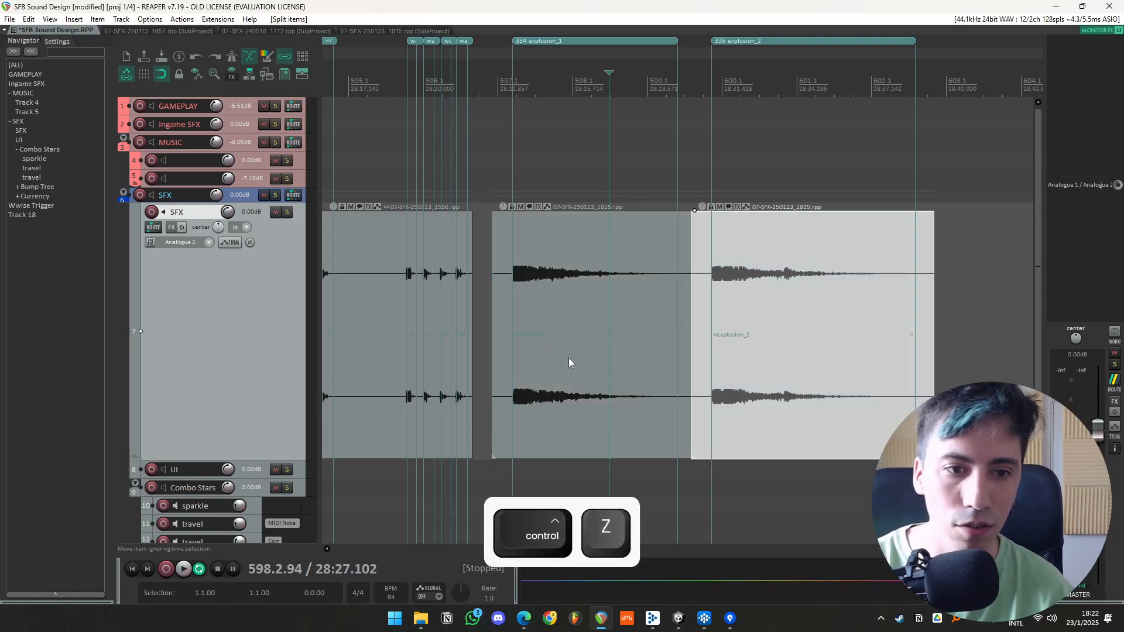
{"action": "key", "text": "ctrl+z"}
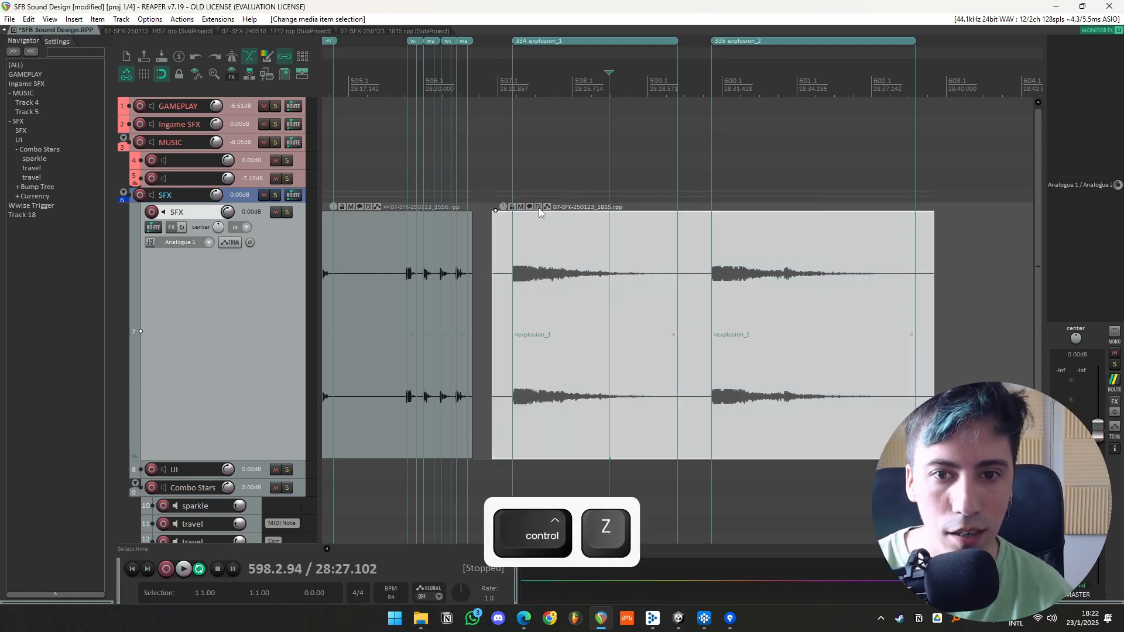
- Clear the item selection on the SFX track and reselect the explosion subproject item
{"action": "left_click", "coordinate": [538, 209]}
{"action": "key", "text": "Escape"}
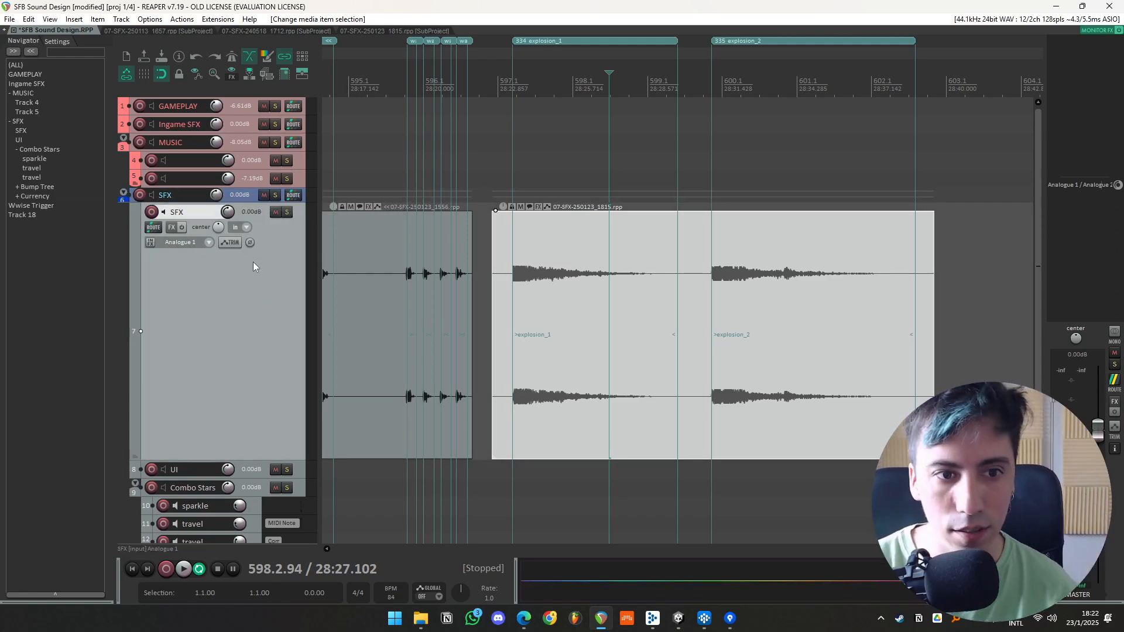
{"action": "scroll", "coordinate": [549, 290], "scroll_direction": "down", "scroll_amount": 7}
{"action": "left_click", "coordinate": [701, 306]}
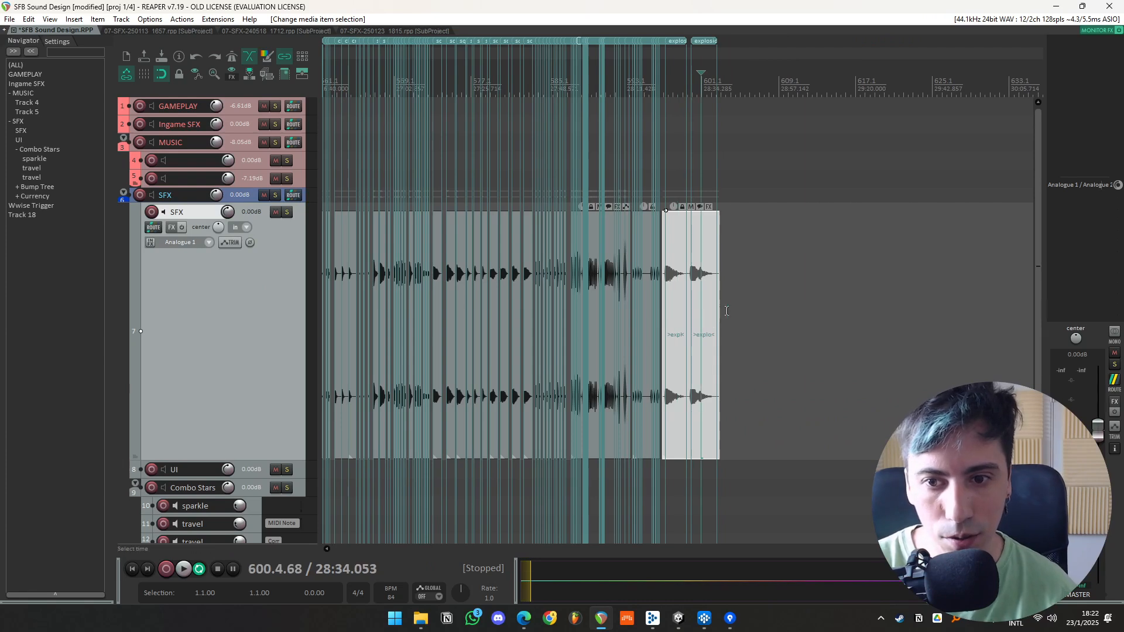
{"action": "left_click", "coordinate": [728, 311]}
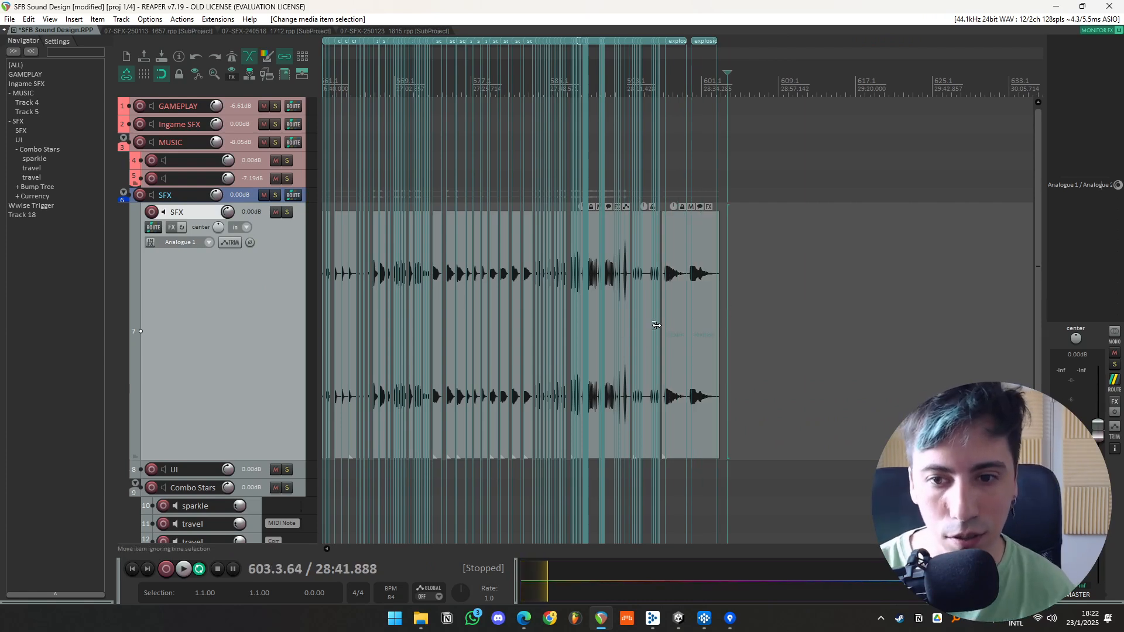
{"action": "left_click", "coordinate": [699, 317]}
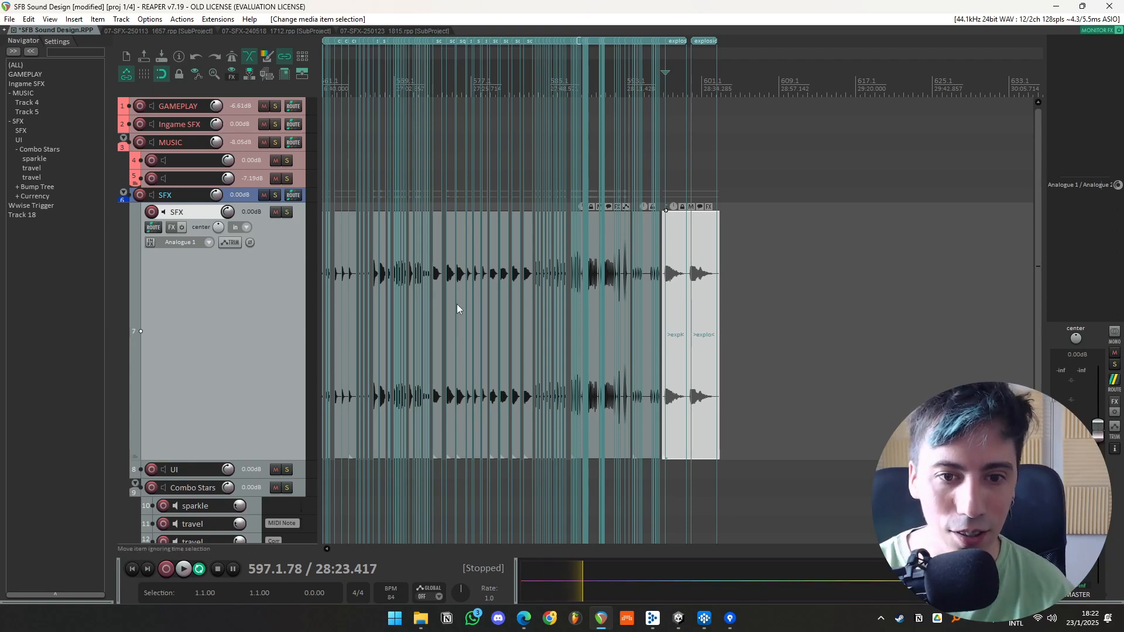
- Marquee-select the run of subproject items on the SFX track and return the selection to the explosion item alone
{"action": "left_click_drag", "start_coordinate": [457, 309], "coordinate": [556, 307]}
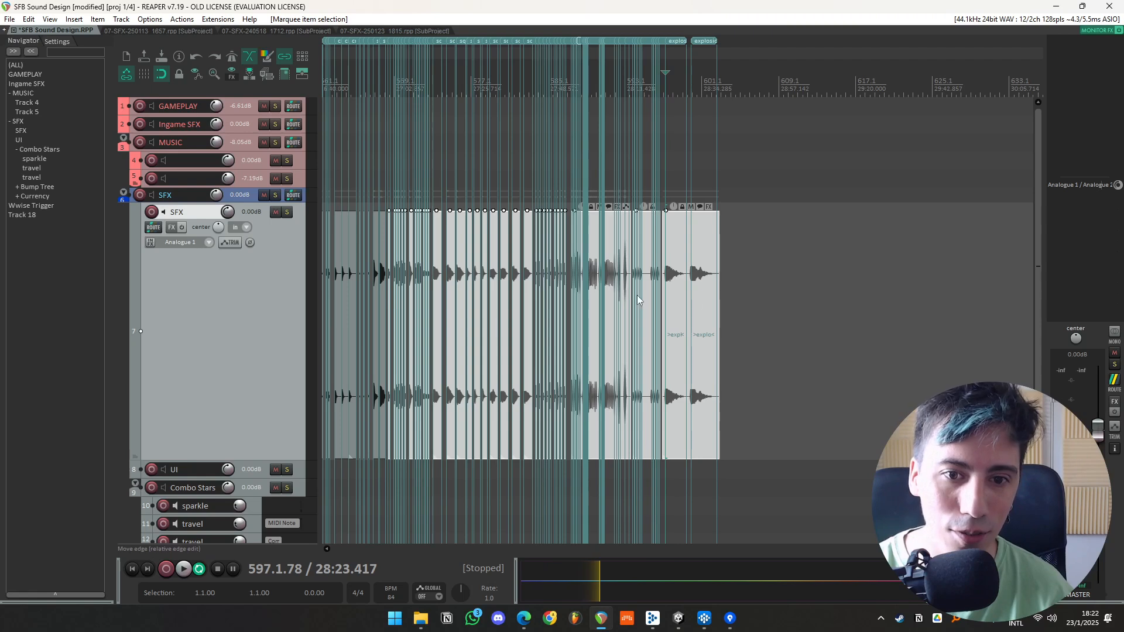
{"action": "left_click", "coordinate": [695, 309]}
{"action": "left_click", "coordinate": [703, 307]}
{"action": "key", "text": "ctrl"}
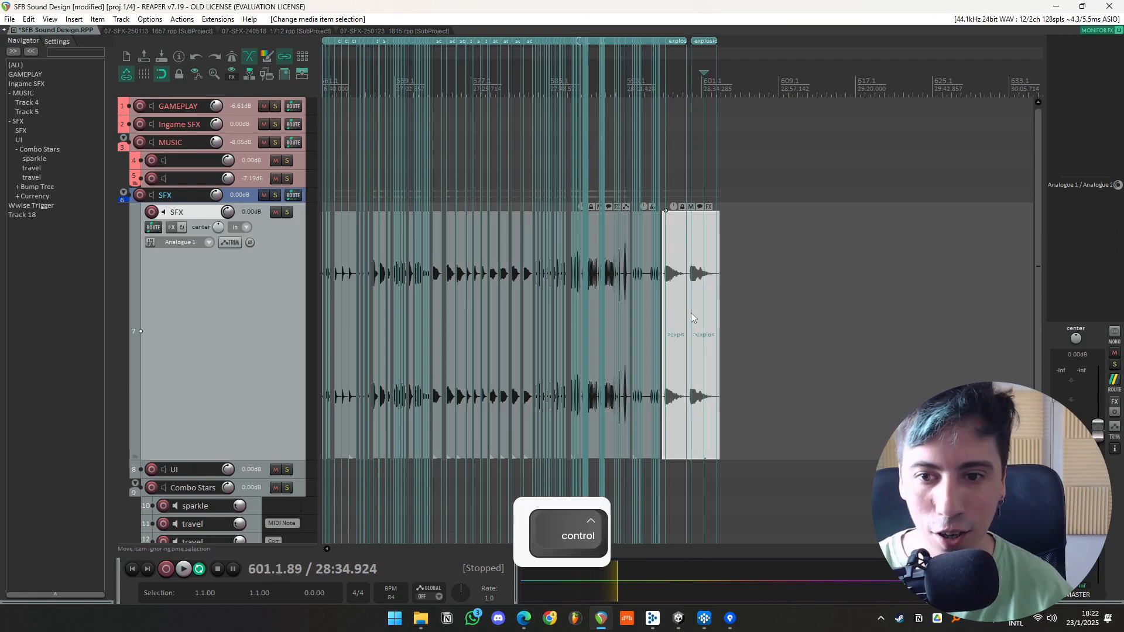
- Split the explosion subproject item at the start of explosion_2, copy the explosion_2 part, and undo the split
{"action": "left_click", "coordinate": [693, 319]}
{"action": "scroll", "coordinate": [692, 322], "scroll_direction": "up", "scroll_amount": 5}
{"action": "key", "text": "s"}
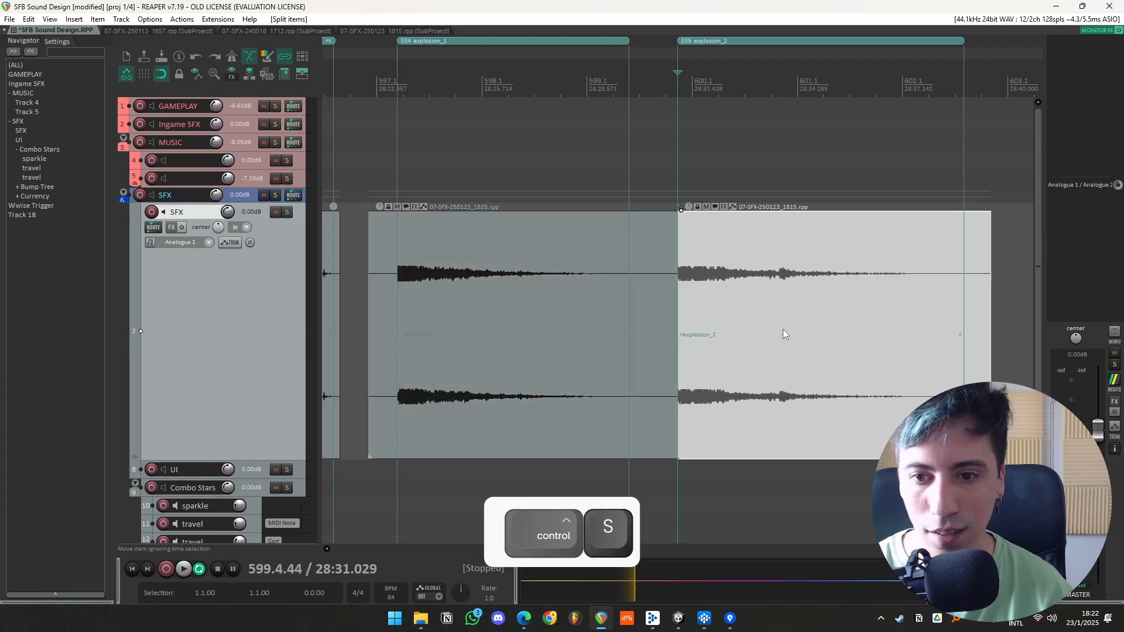
{"action": "key", "text": "ctrl+z"}
{"action": "scroll", "coordinate": [571, 367], "scroll_direction": "down", "scroll_amount": 12}
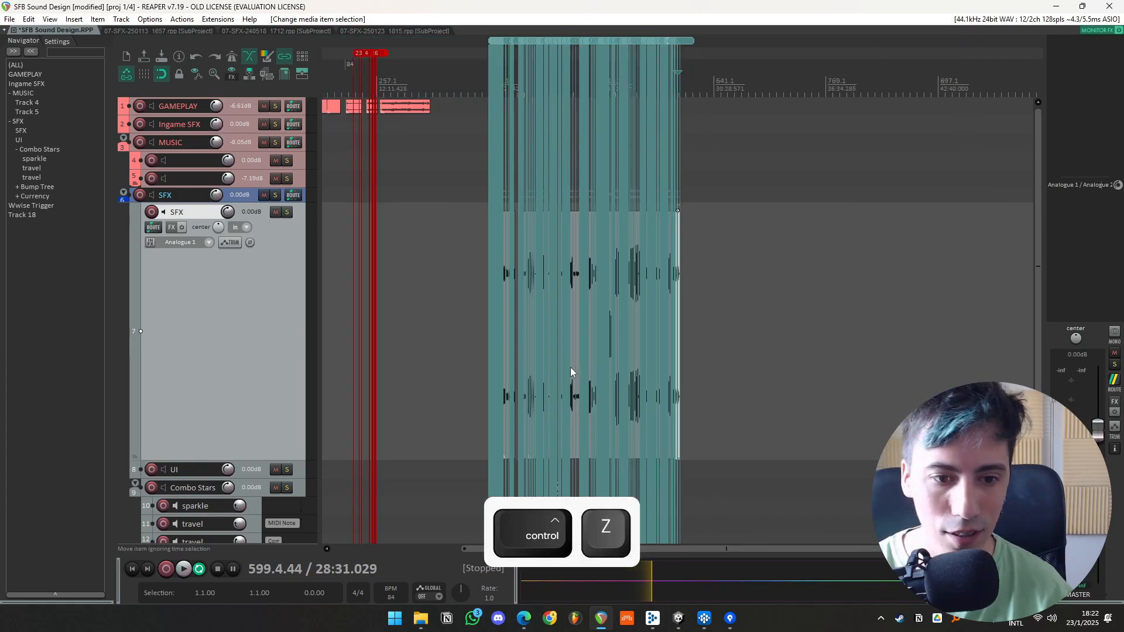
- Go to the gameplay footage on the timeline, show the video window, and shrink it to a small preview
{"action": "left_click", "coordinate": [370, 321]}
{"action": "scroll", "coordinate": [370, 322], "scroll_direction": "up", "scroll_amount": 6}
{"action": "scroll", "coordinate": [609, 329], "scroll_direction": "down", "scroll_amount": 4}
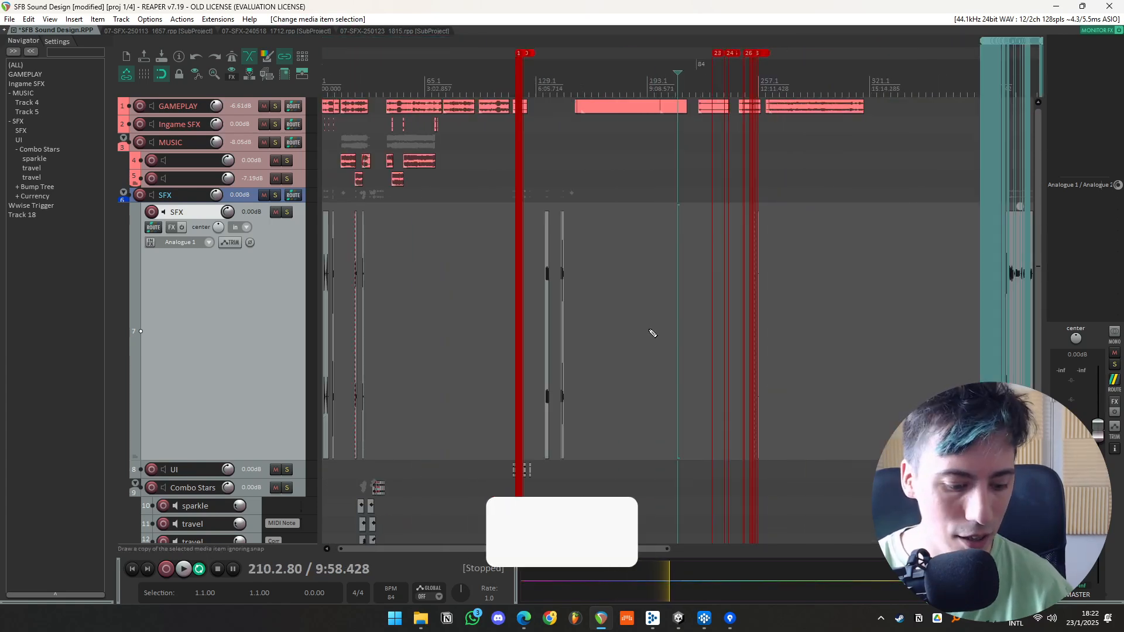
{"action": "scroll", "coordinate": [431, 197], "scroll_direction": "down", "scroll_amount": 5}
{"action": "left_click", "coordinate": [432, 105]}
{"action": "left_click", "coordinate": [502, 107]}
{"action": "left_click", "coordinate": [497, 348]}
{"action": "scroll", "coordinate": [497, 348], "scroll_direction": "up", "scroll_amount": 4}
{"action": "scroll", "coordinate": [620, 353], "scroll_direction": "up", "scroll_amount": 2}
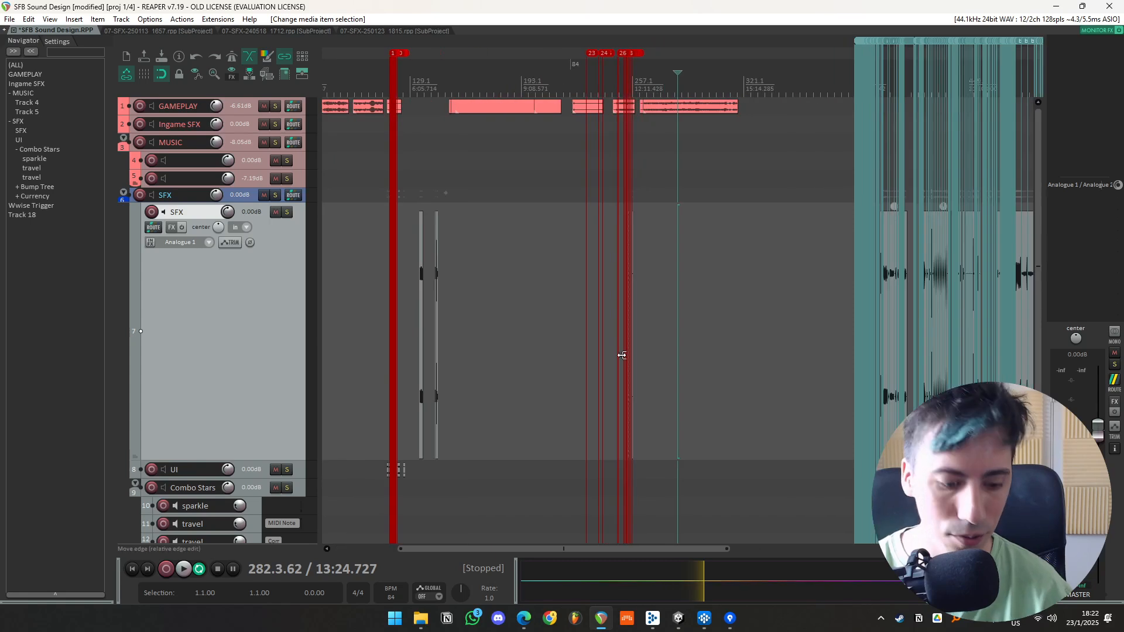
{"action": "key", "text": "ctrl+shift+v"}
{"action": "left_click_drag", "start_coordinate": [0, 211], "coordinate": [585, 142]}
{"action": "left_click", "coordinate": [492, 76]}
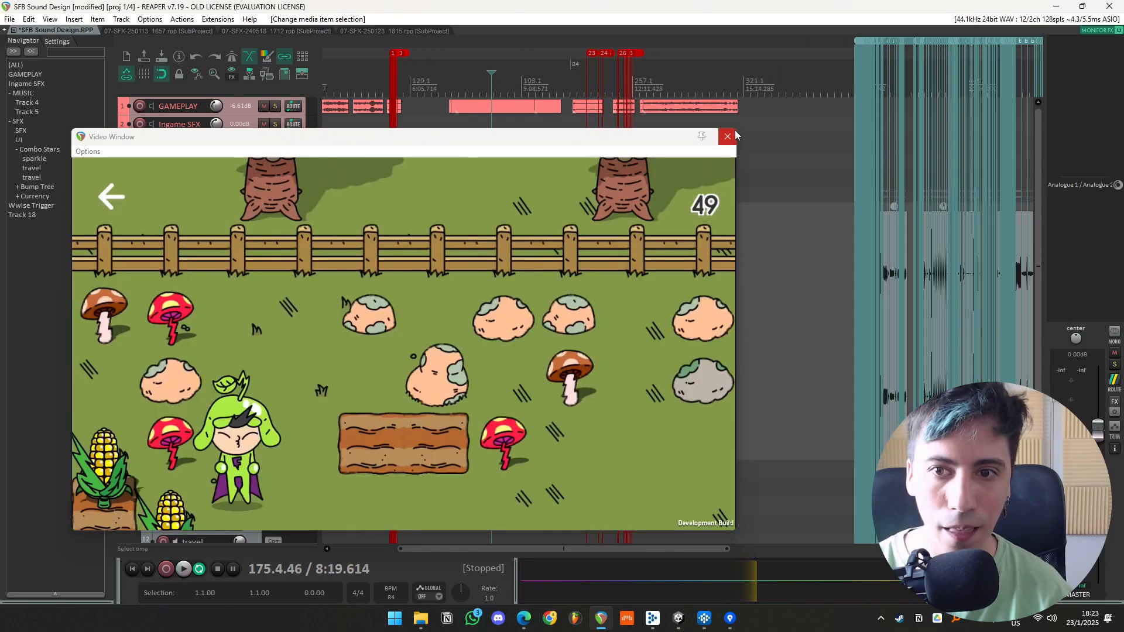
{"action": "left_click_drag", "start_coordinate": [738, 128], "coordinate": [352, 291]}
- Paste the copied explosion_2 item on the SFX track at 174.3.88
{"action": "left_click", "coordinate": [484, 326]}
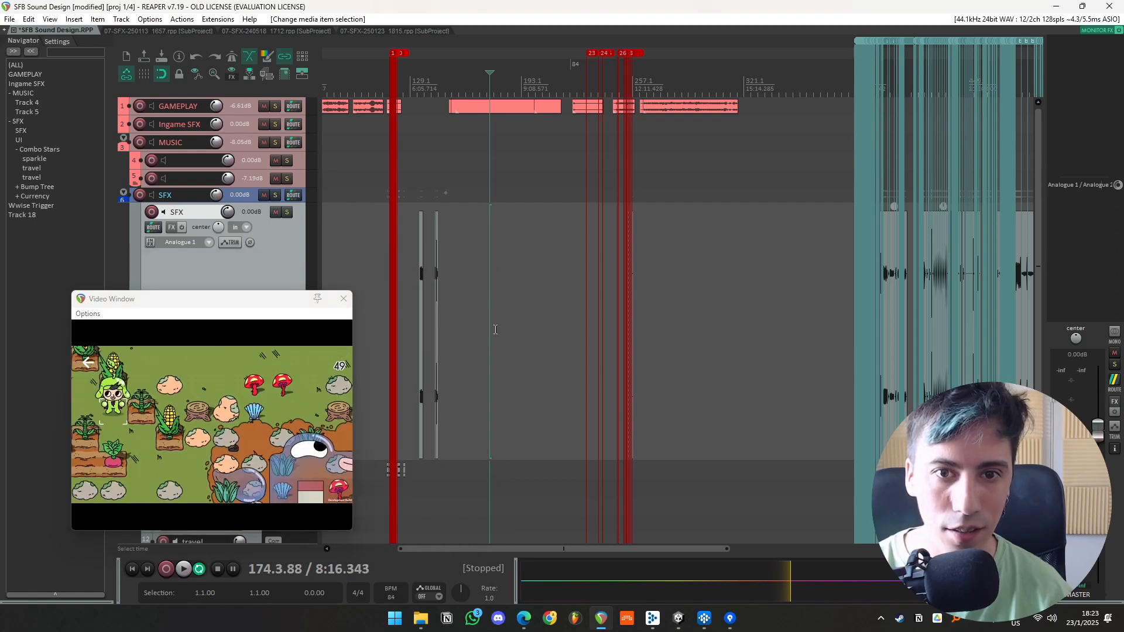
{"action": "key", "text": "ctrl+v"}
{"action": "scroll", "coordinate": [484, 326], "scroll_direction": "up", "scroll_amount": 4}
{"action": "left_click", "coordinate": [699, 251]}
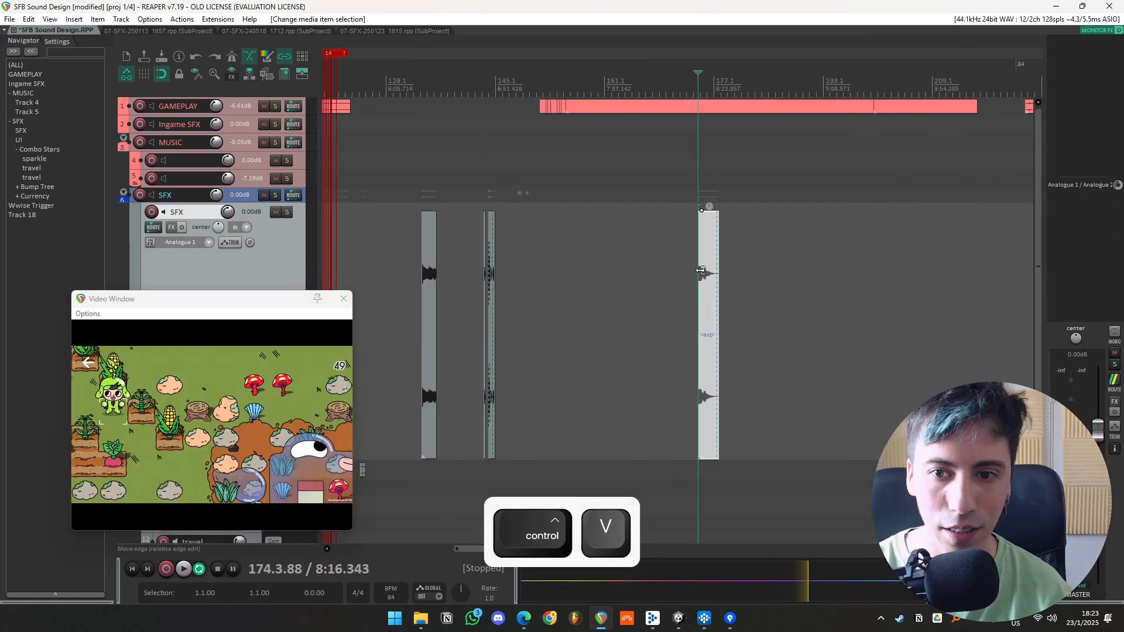
- Play the gameplay footage from just before the pasted explosion_2 item to hear it against the video
{"action": "left_click", "coordinate": [697, 185]}
{"action": "left_click", "coordinate": [689, 191]}
{"action": "key", "text": "space"}
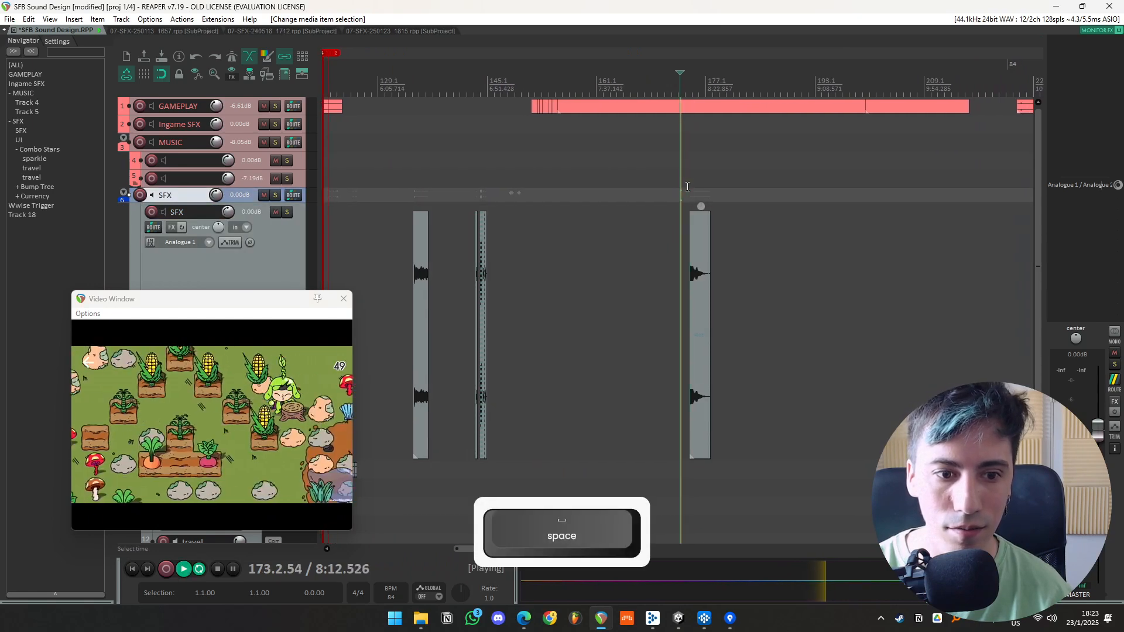
{"action": "scroll", "coordinate": [687, 187], "scroll_direction": "up", "scroll_amount": 4}
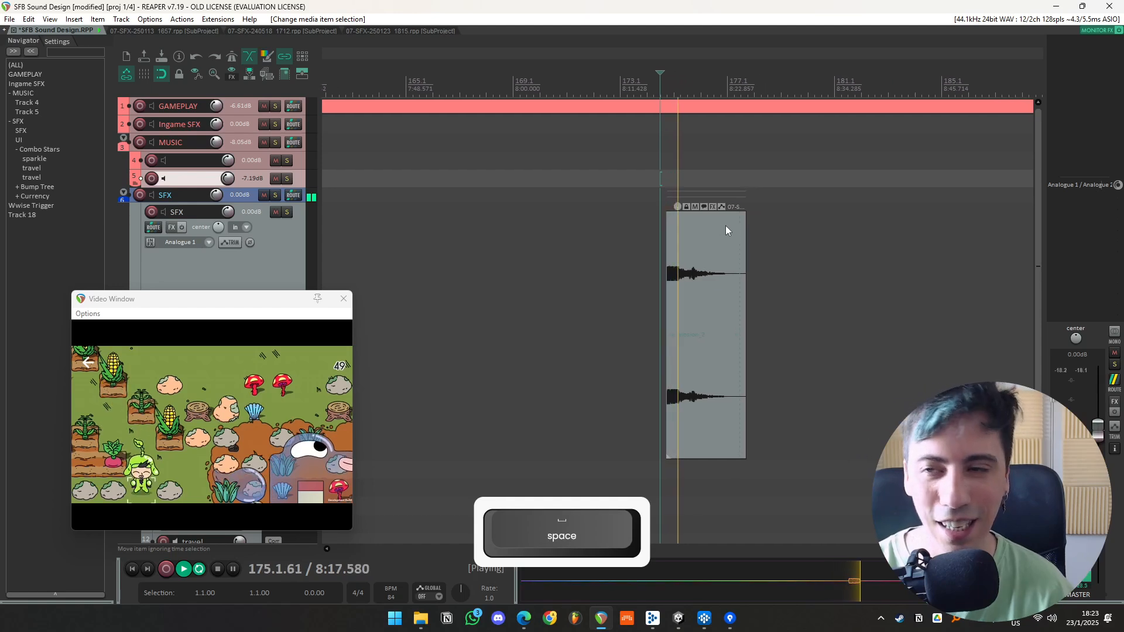
{"action": "key", "text": "space"}
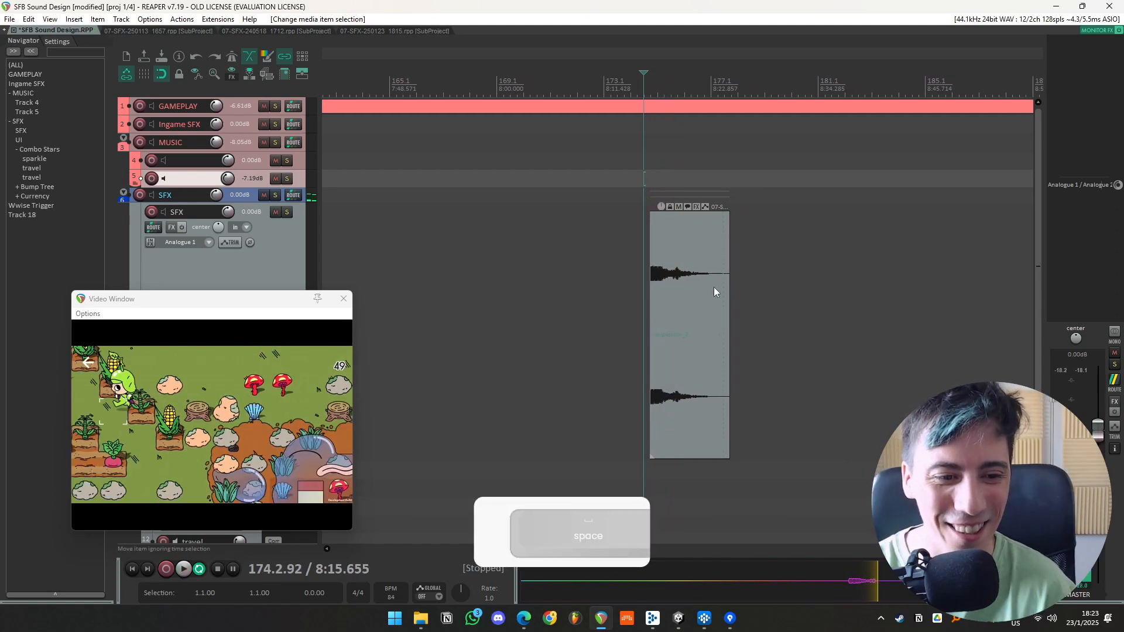
- Open the subproject behind the pasted explosion_2 item and select its explosion_2 clip
{"action": "left_click", "coordinate": [663, 285]}
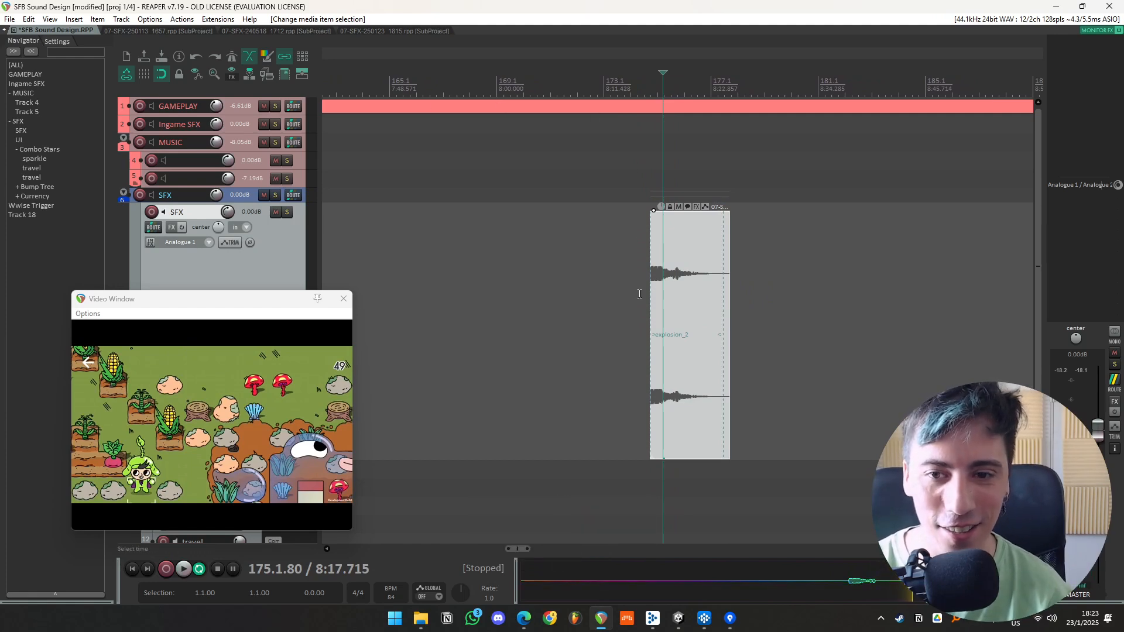
{"action": "left_click", "coordinate": [650, 272]}
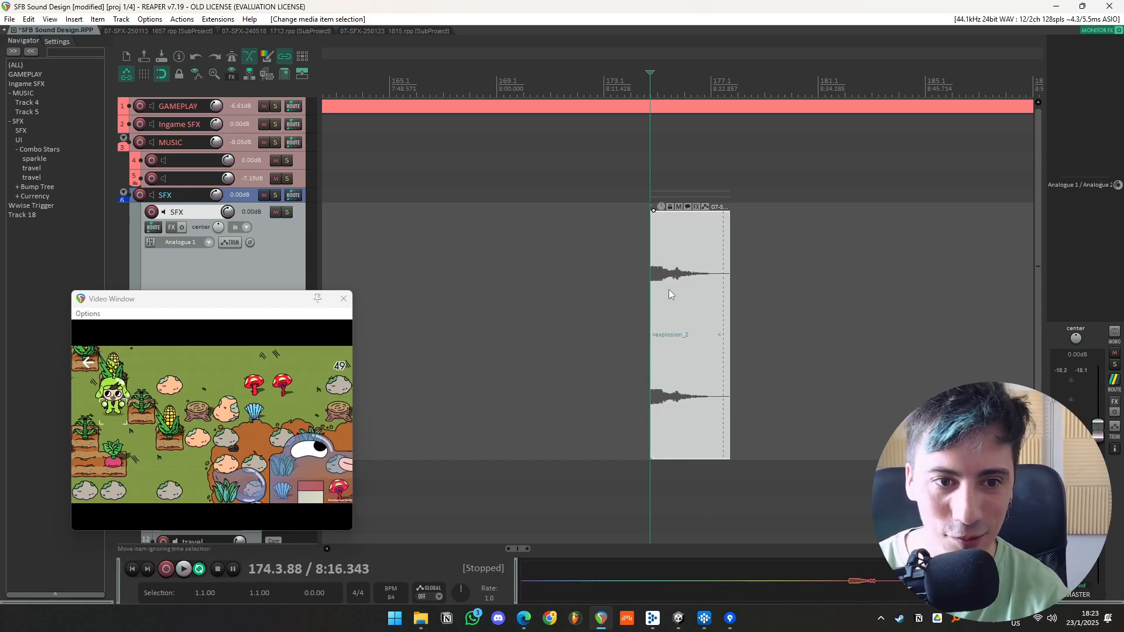
{"action": "double_click", "coordinate": [669, 289]}
{"action": "left_click", "coordinate": [576, 151]}
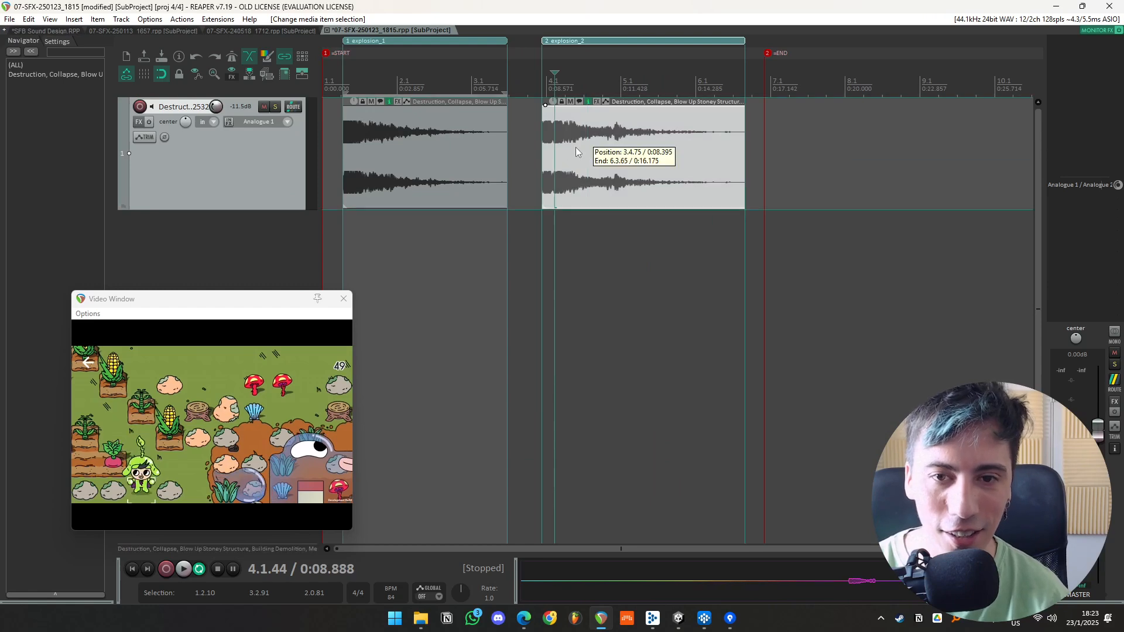
- Trim the explosion_2 clip's end to about a quarter of its length and add a long curved fade-out
{"action": "left_click_drag", "start_coordinate": [654, 160], "coordinate": [587, 154]}
{"action": "left_click_drag", "start_coordinate": [744, 150], "coordinate": [591, 149]}
{"action": "left_click_drag", "start_coordinate": [593, 111], "coordinate": [559, 111]}
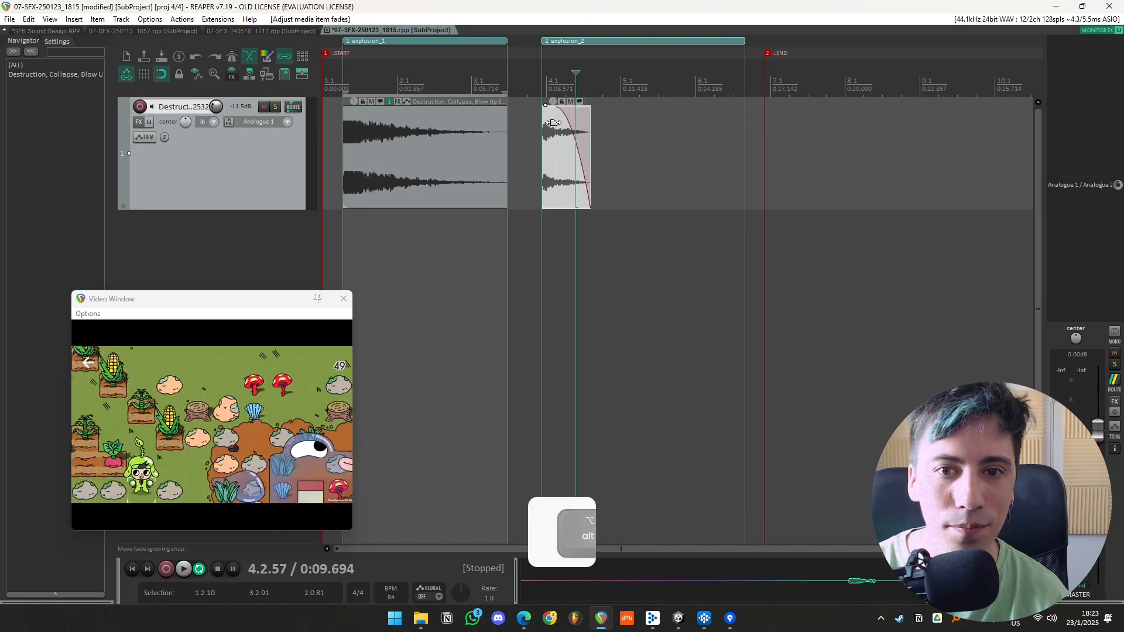
- Play back the shortened explosion_2 clip and save the subproject
{"action": "left_click", "coordinate": [568, 173]}
{"action": "key", "text": "space"}
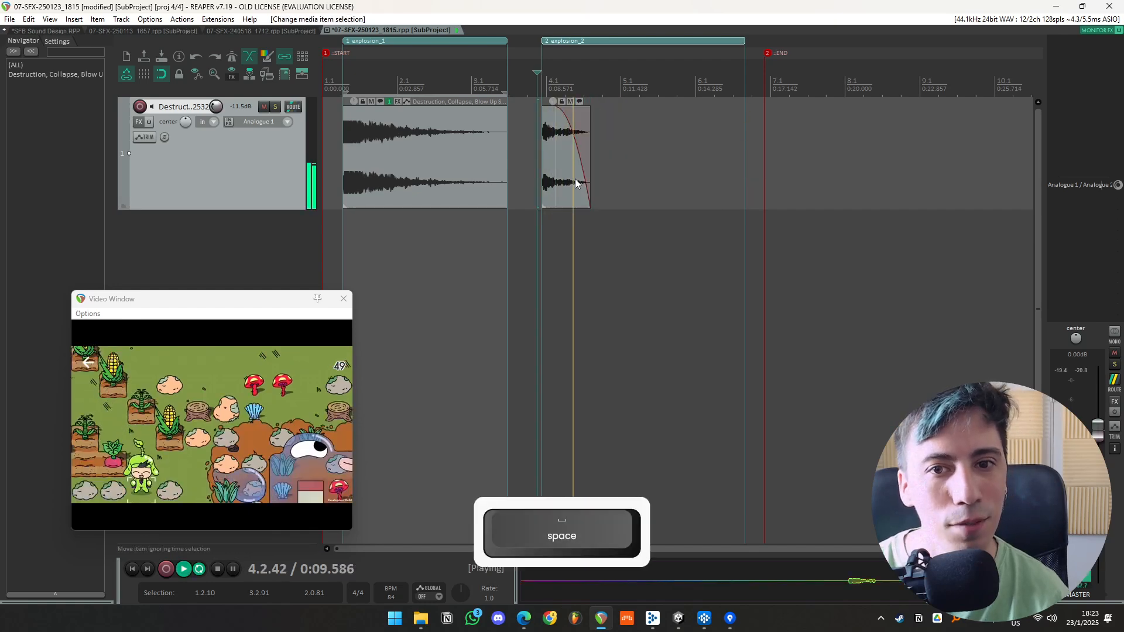
{"action": "key", "text": "space"}
{"action": "key", "text": "ctrl+s"}
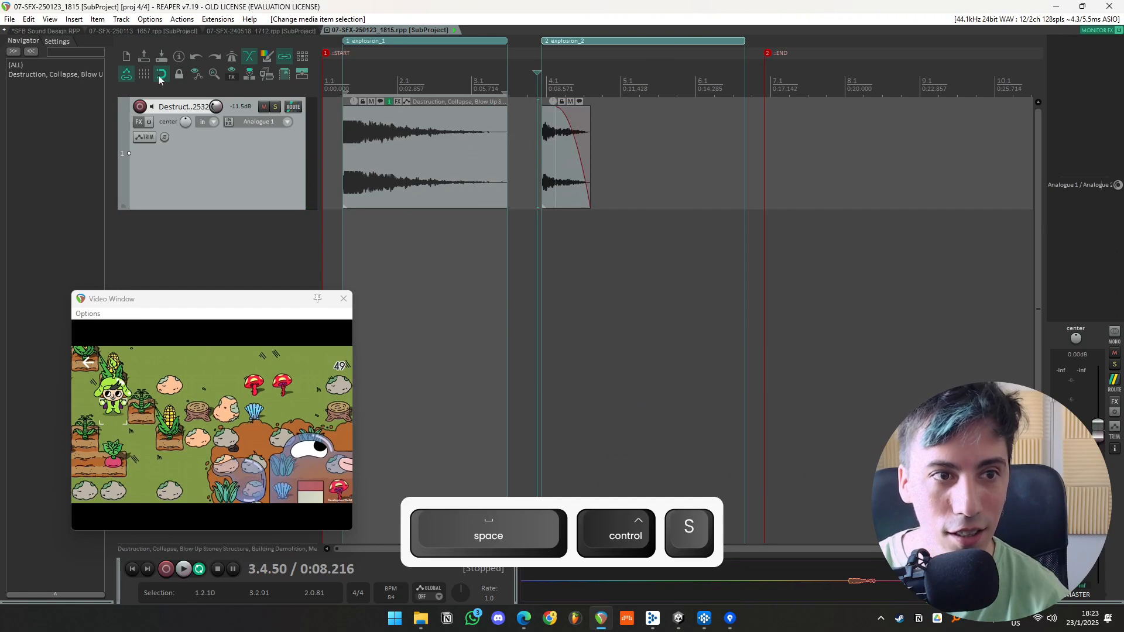
- Return to the SFB Sound Design project and play the updated explosion_2 item on the SFX track
{"action": "left_click", "coordinate": [44, 31]}
{"action": "left_click", "coordinate": [623, 286]}
{"action": "left_click", "coordinate": [648, 285]}
{"action": "key", "text": "space"}
{"action": "left_click", "coordinate": [671, 293]}
{"action": "key", "text": "space"}
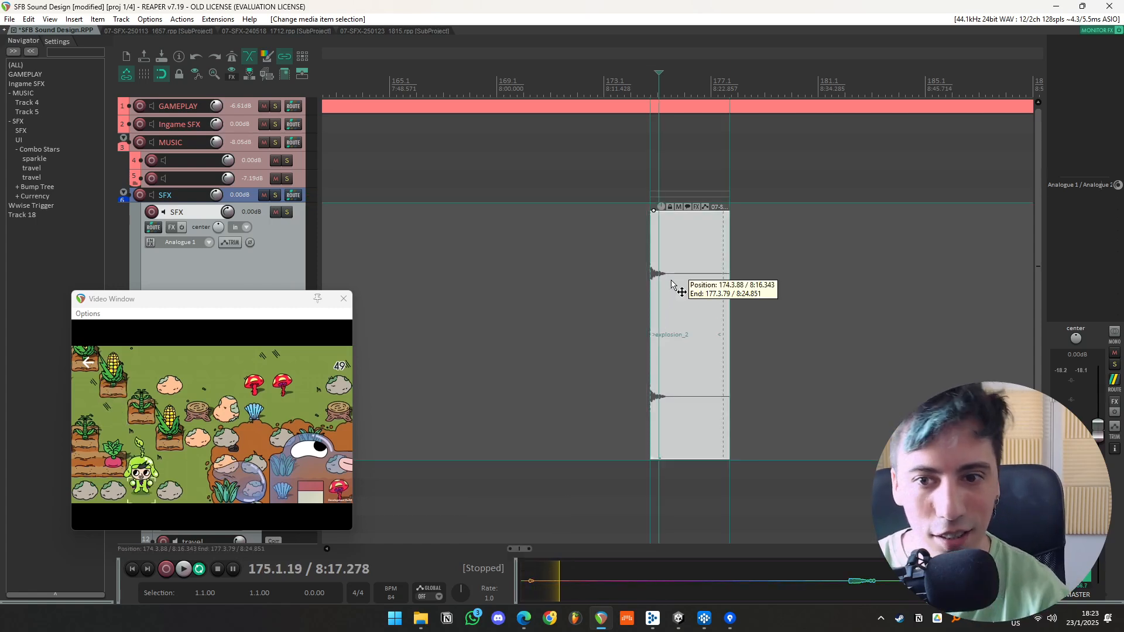
- Check the explosion_2 waveform in the original explosion subproject item at the end of the SFX track
{"action": "scroll", "coordinate": [650, 281], "scroll_direction": "down", "scroll_amount": 15}
{"action": "scroll", "coordinate": [644, 275], "scroll_direction": "up", "scroll_amount": 15}
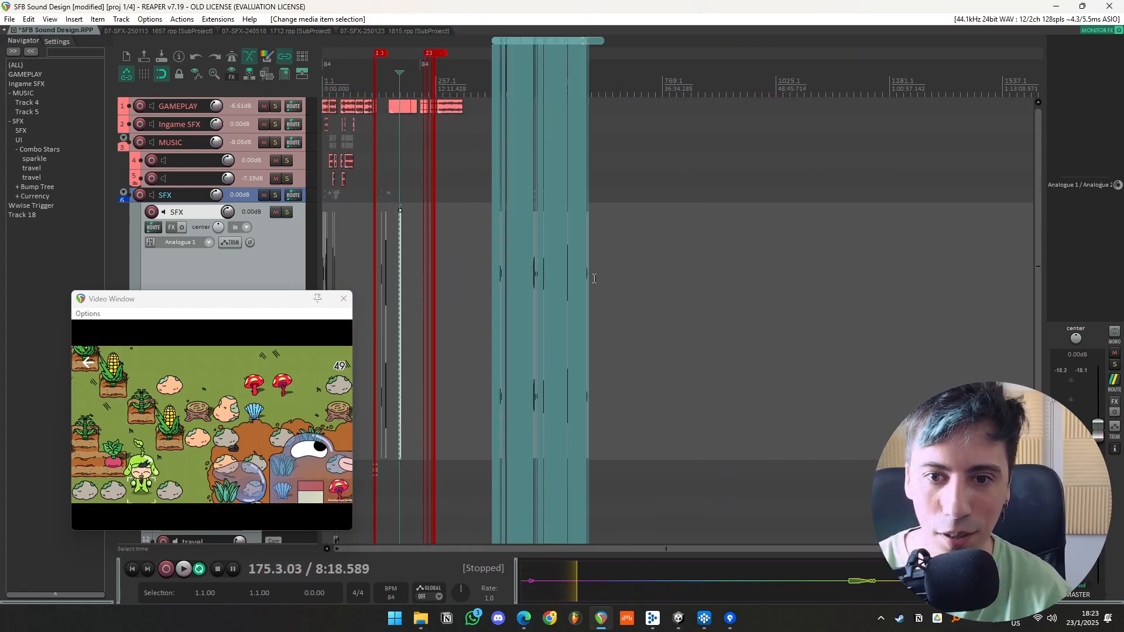
{"action": "scroll", "coordinate": [645, 274], "scroll_direction": "up", "scroll_amount": 10}
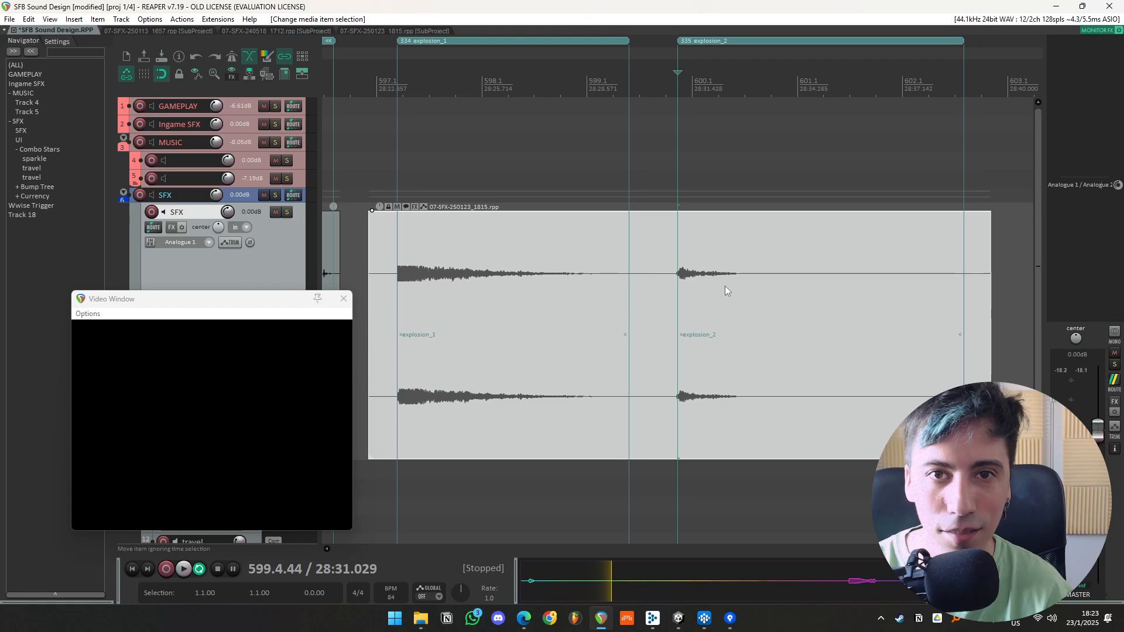
{"action": "scroll", "coordinate": [726, 287], "scroll_direction": "down", "scroll_amount": 6}
{"action": "scroll", "coordinate": [725, 286], "scroll_direction": "down", "scroll_amount": 8}
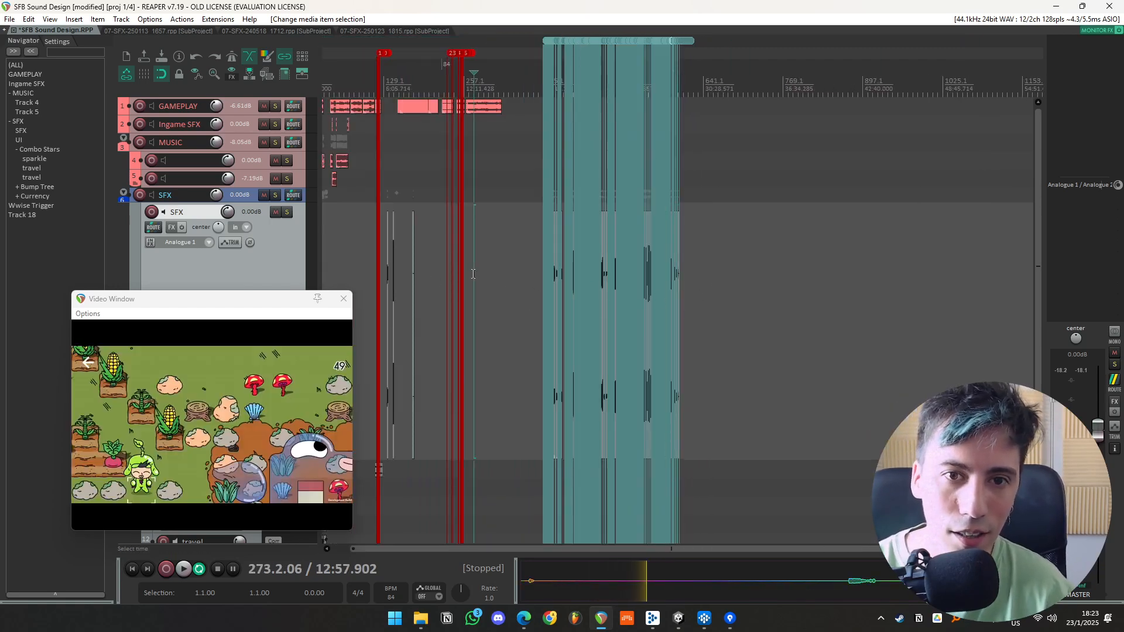
- Delete the pasted explosion_2 item from the gameplay section of the SFX track
{"action": "left_click", "coordinate": [474, 274]}
{"action": "scroll", "coordinate": [474, 274], "scroll_direction": "up", "scroll_amount": 4}
{"action": "left_click", "coordinate": [507, 291]}
{"action": "scroll", "coordinate": [507, 290], "scroll_direction": "up", "scroll_amount": 4}
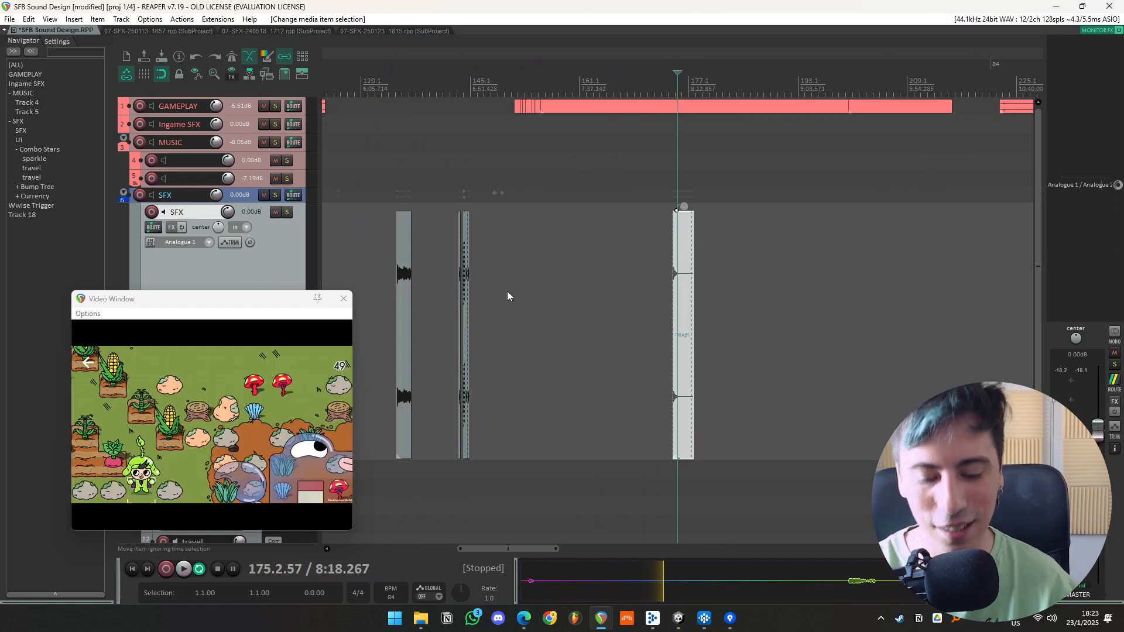
{"action": "key", "text": "Delete"}
- Select the original explosion subproject item at the end of the SFX track and place the edit cursor within explosion_1
{"action": "scroll", "coordinate": [506, 289], "scroll_direction": "down", "scroll_amount": 2}
{"action": "scroll", "coordinate": [505, 288], "scroll_direction": "down", "scroll_amount": 5}
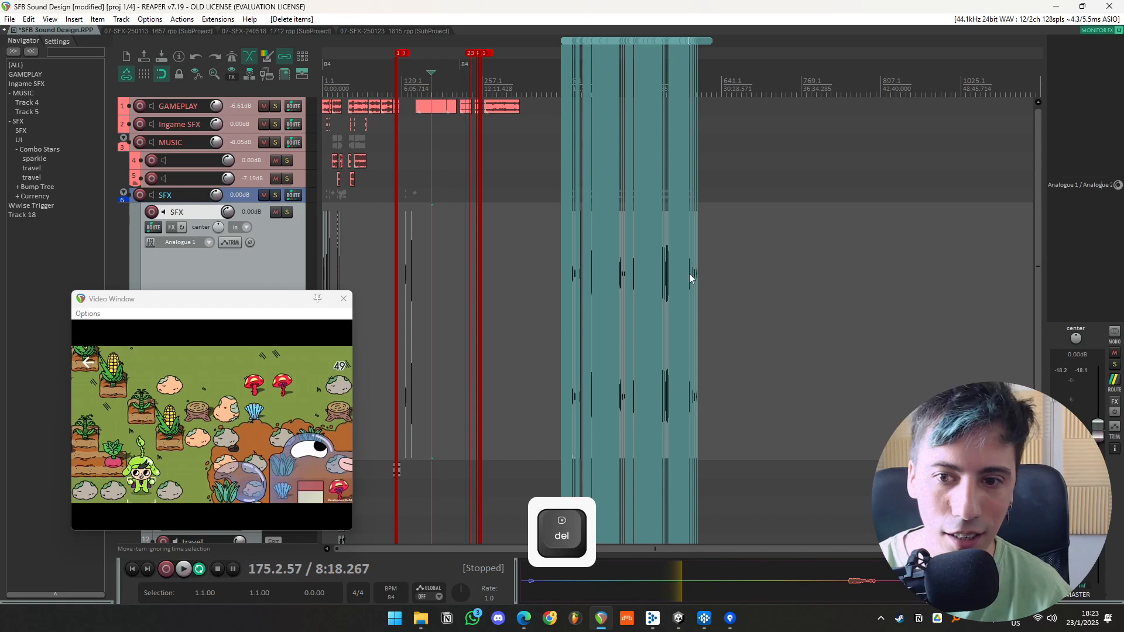
{"action": "scroll", "coordinate": [700, 267], "scroll_direction": "up", "scroll_amount": 3}
{"action": "scroll", "coordinate": [700, 267], "scroll_direction": "down", "scroll_amount": 4}
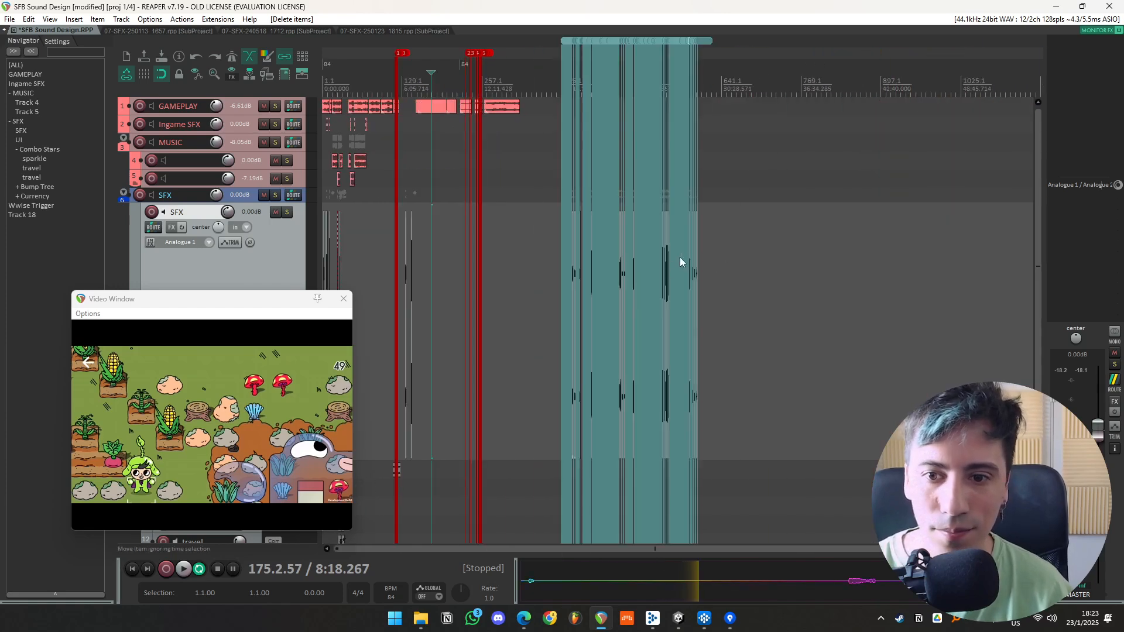
{"action": "left_click", "coordinate": [697, 251]}
{"action": "scroll", "coordinate": [697, 251], "scroll_direction": "up", "scroll_amount": 7}
{"action": "scroll", "coordinate": [694, 253], "scroll_direction": "up", "scroll_amount": 5}
{"action": "left_click", "coordinate": [596, 279]}
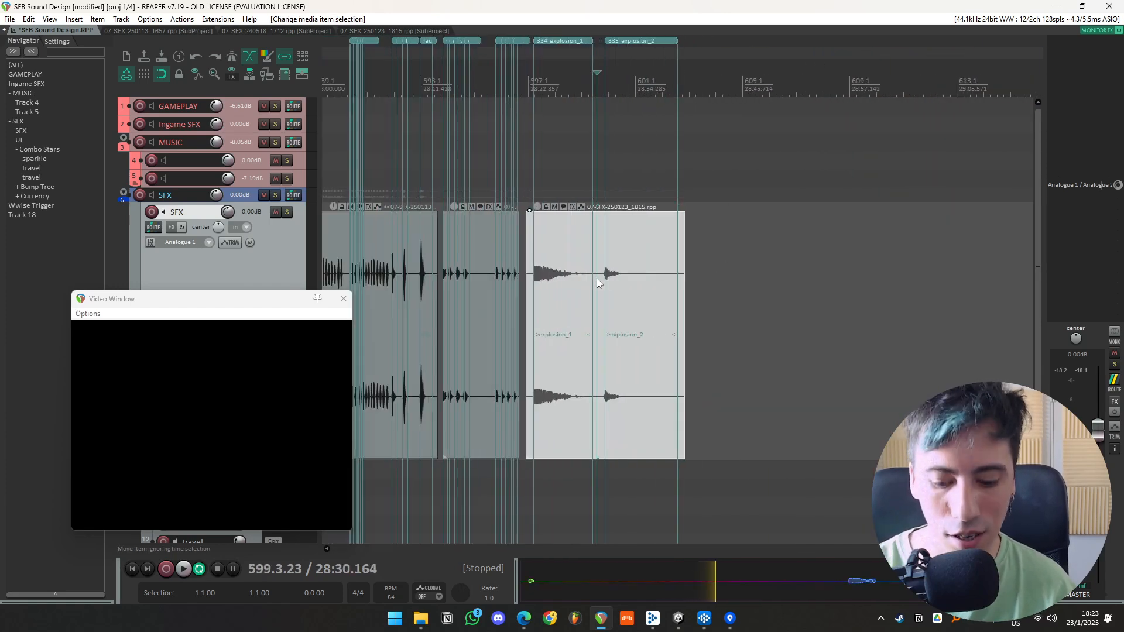
{"action": "left_click", "coordinate": [530, 321]}
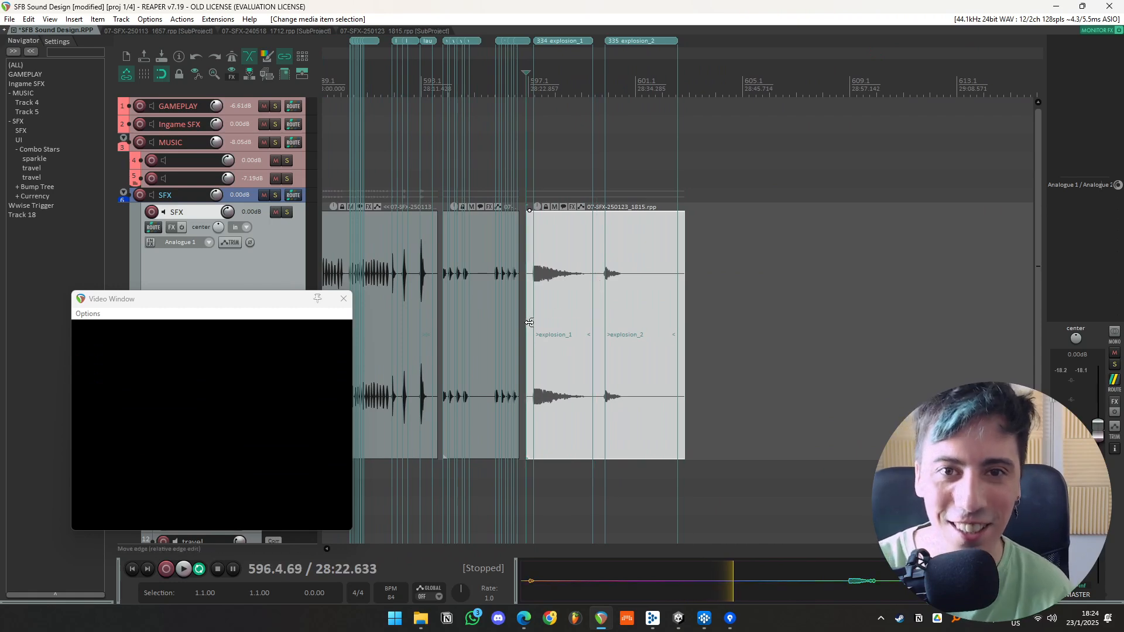
{"action": "scroll", "coordinate": [598, 314], "scroll_direction": "up", "scroll_amount": 2}
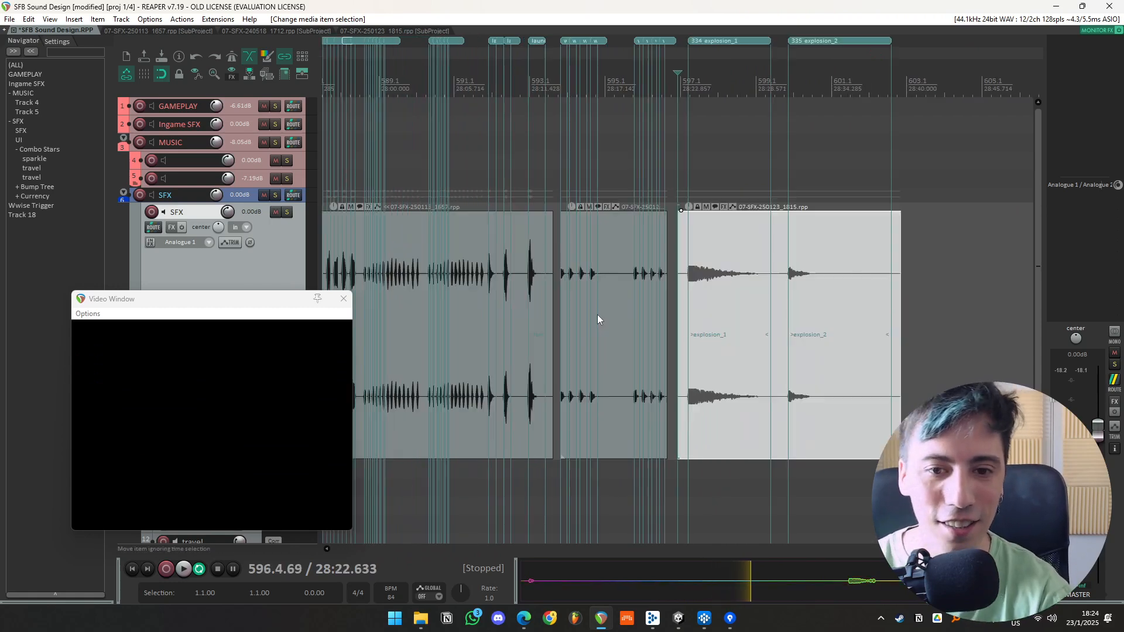
{"action": "left_click", "coordinate": [719, 314]}
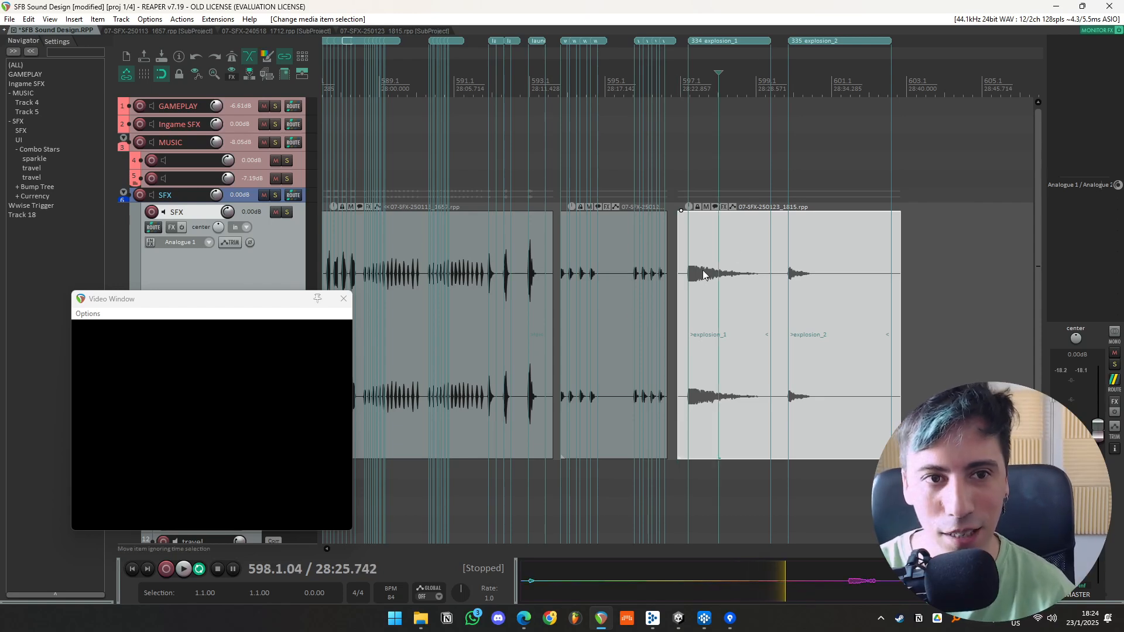